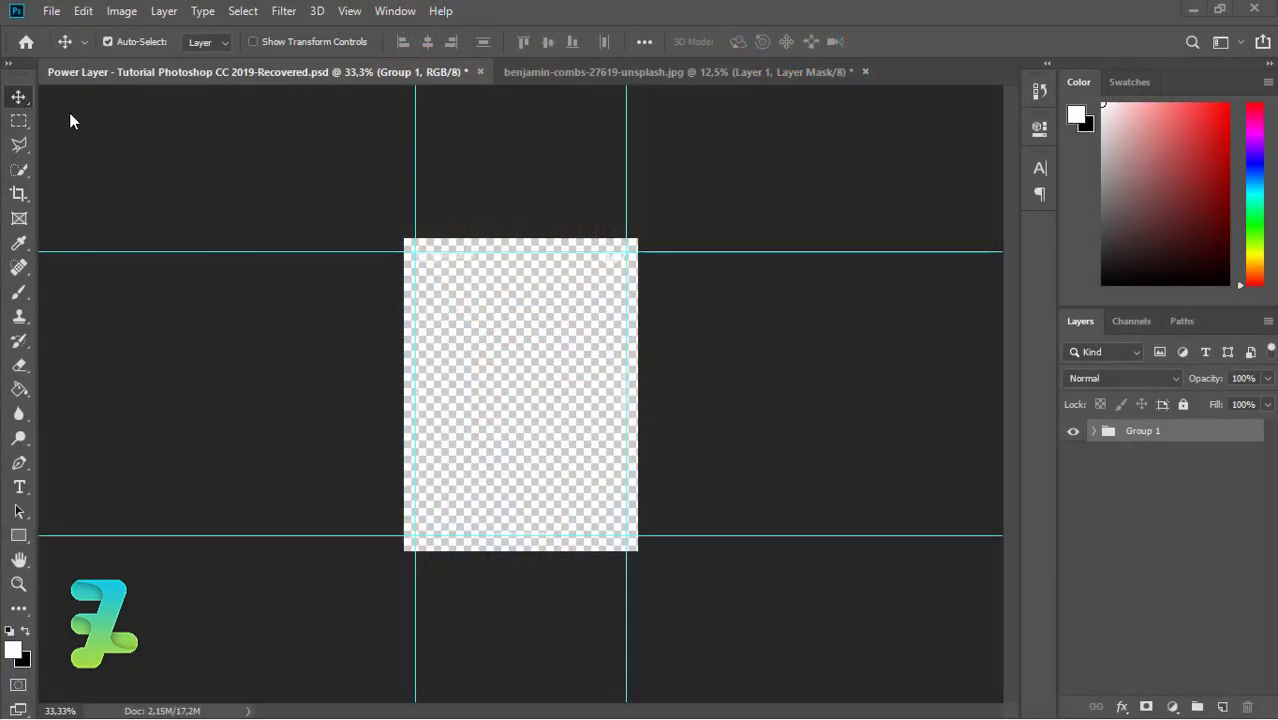
- Add a Solid Color fill layer above Group 1, coloured bright blue #259fde
left_click(1145, 538)
left_click(1158, 436)
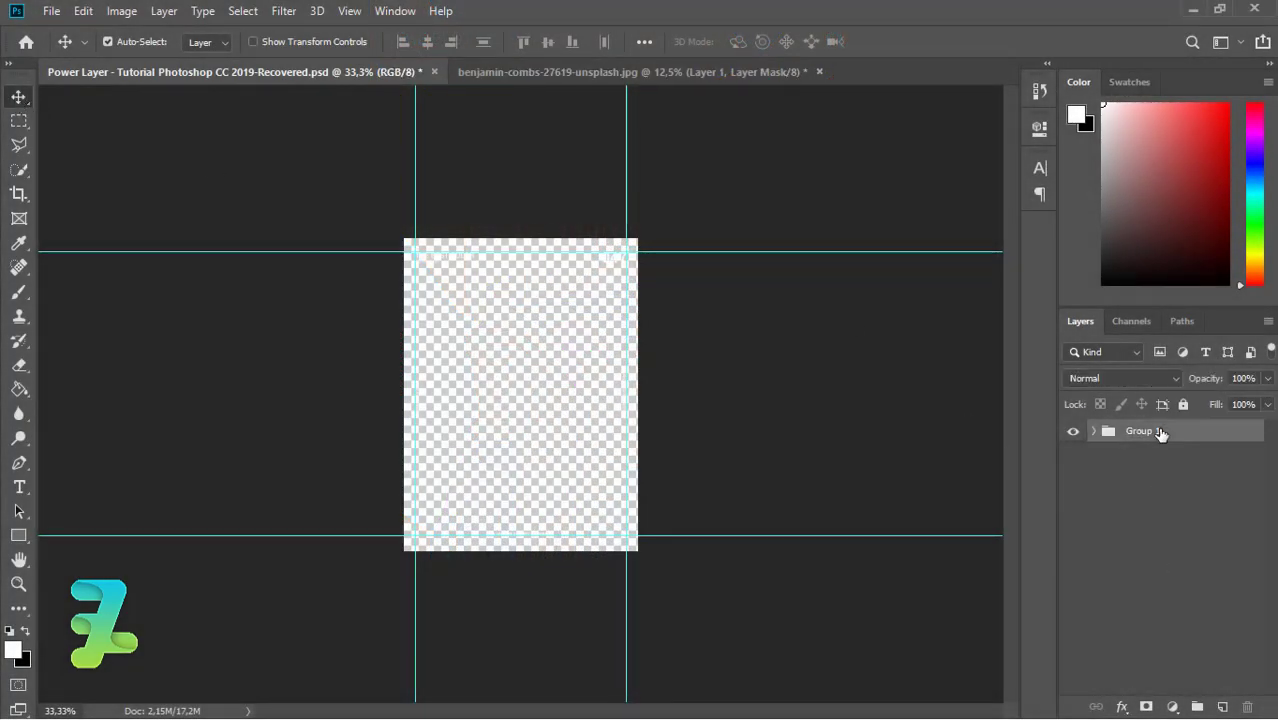
left_click(1172, 707)
left_click(1156, 375)
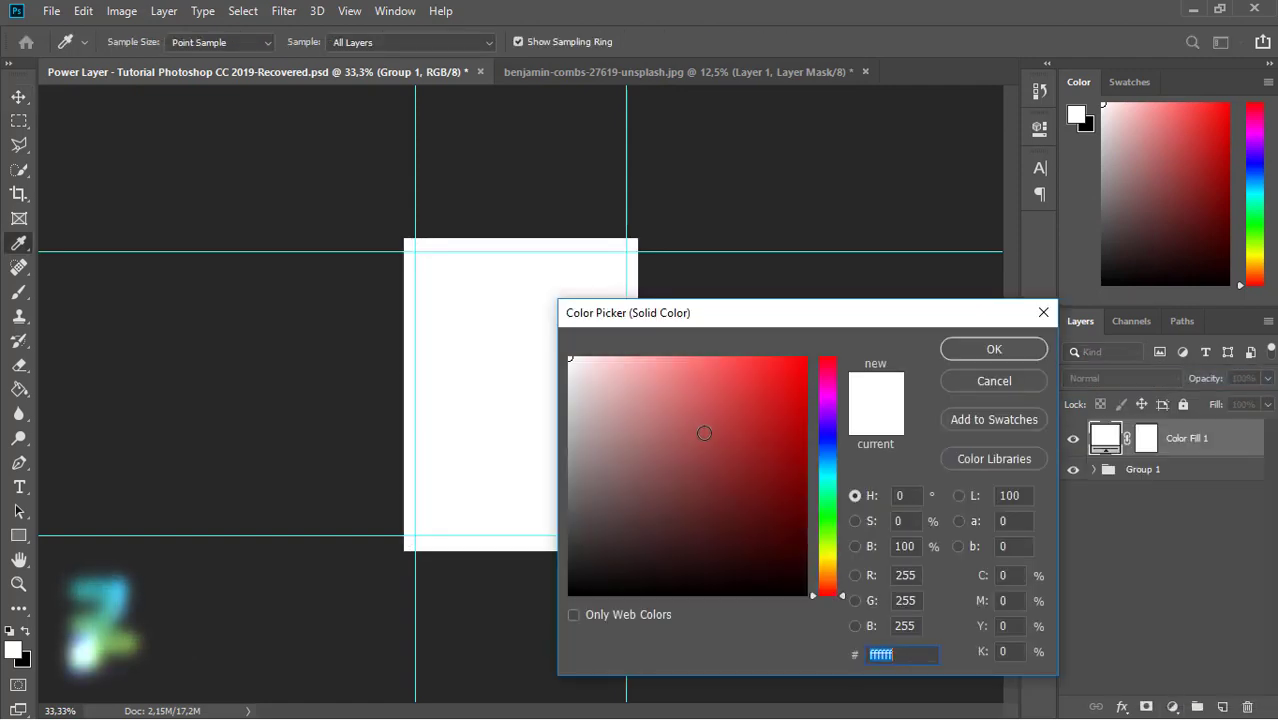
left_click(831, 476)
left_click(759, 458)
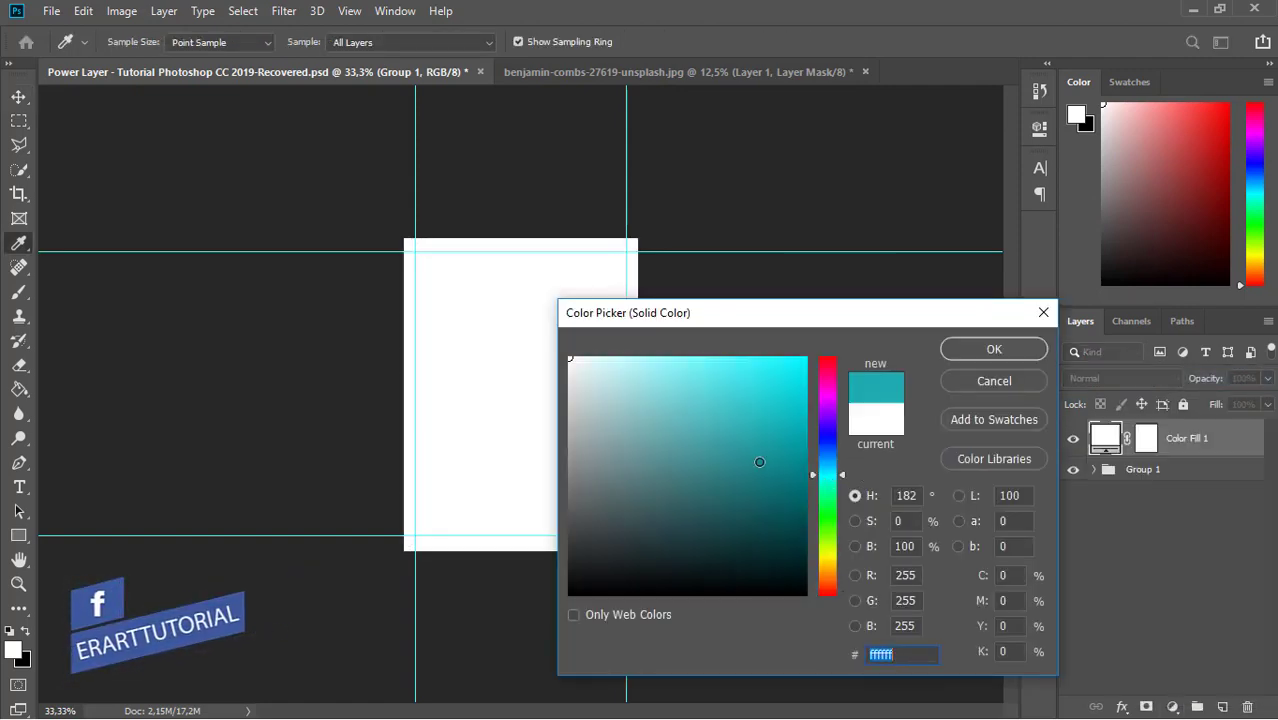
left_click(696, 392)
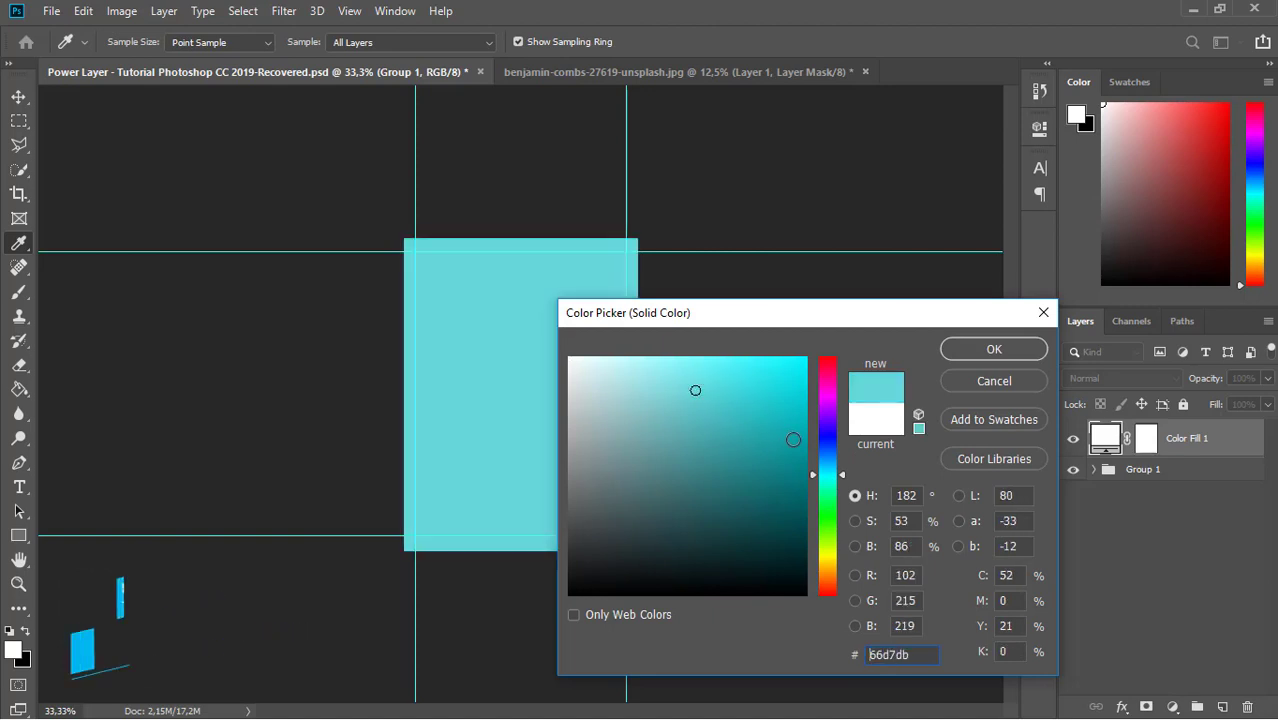
left_click(826, 462)
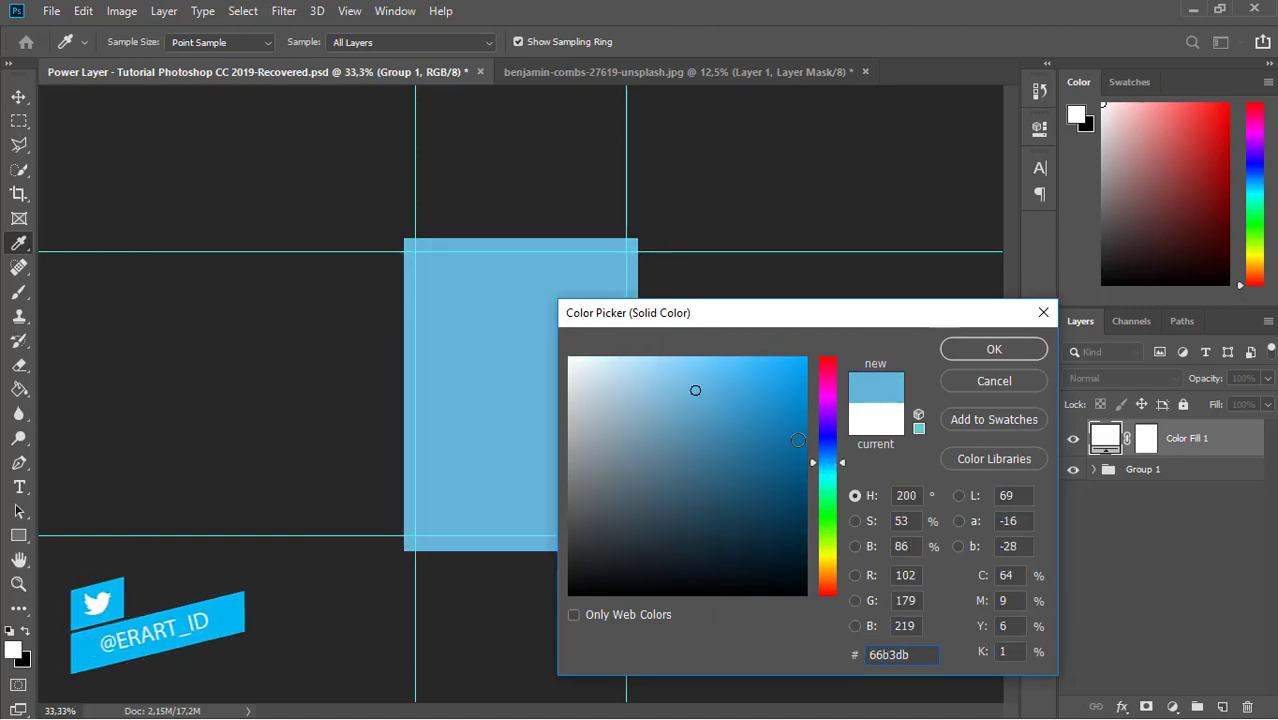
left_click_drag(771, 430, 767, 387)
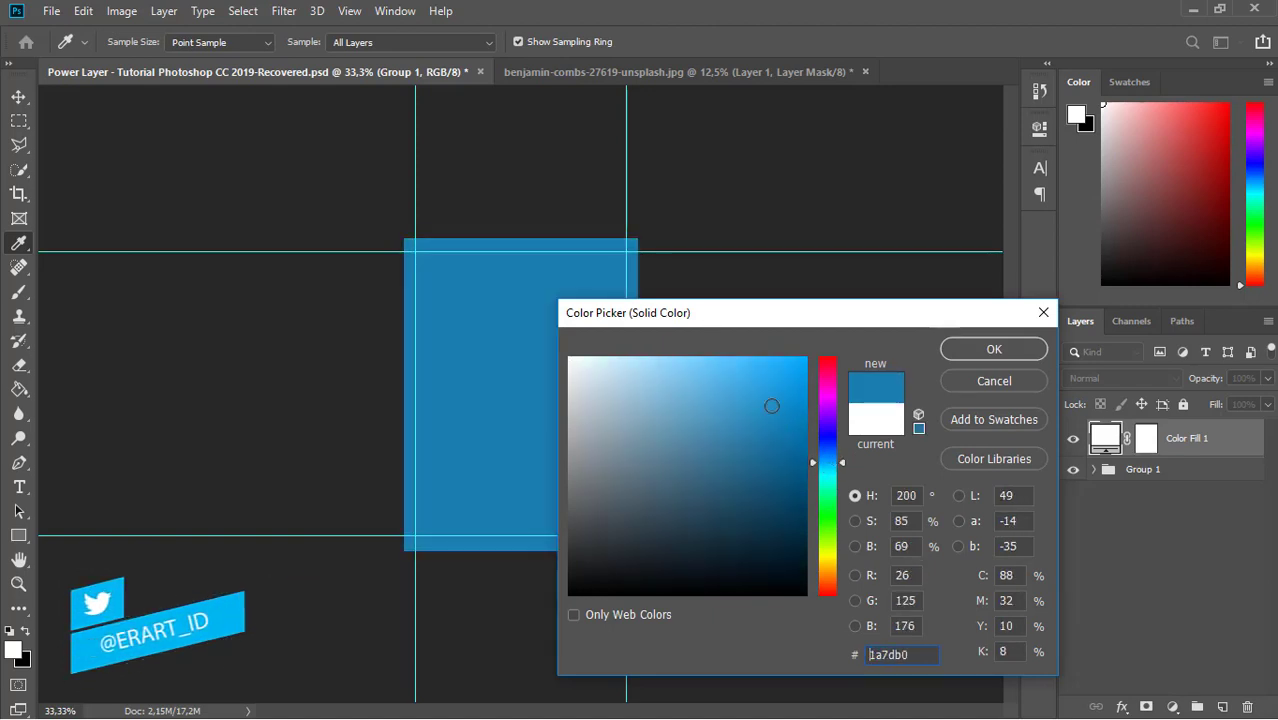
left_click(965, 347)
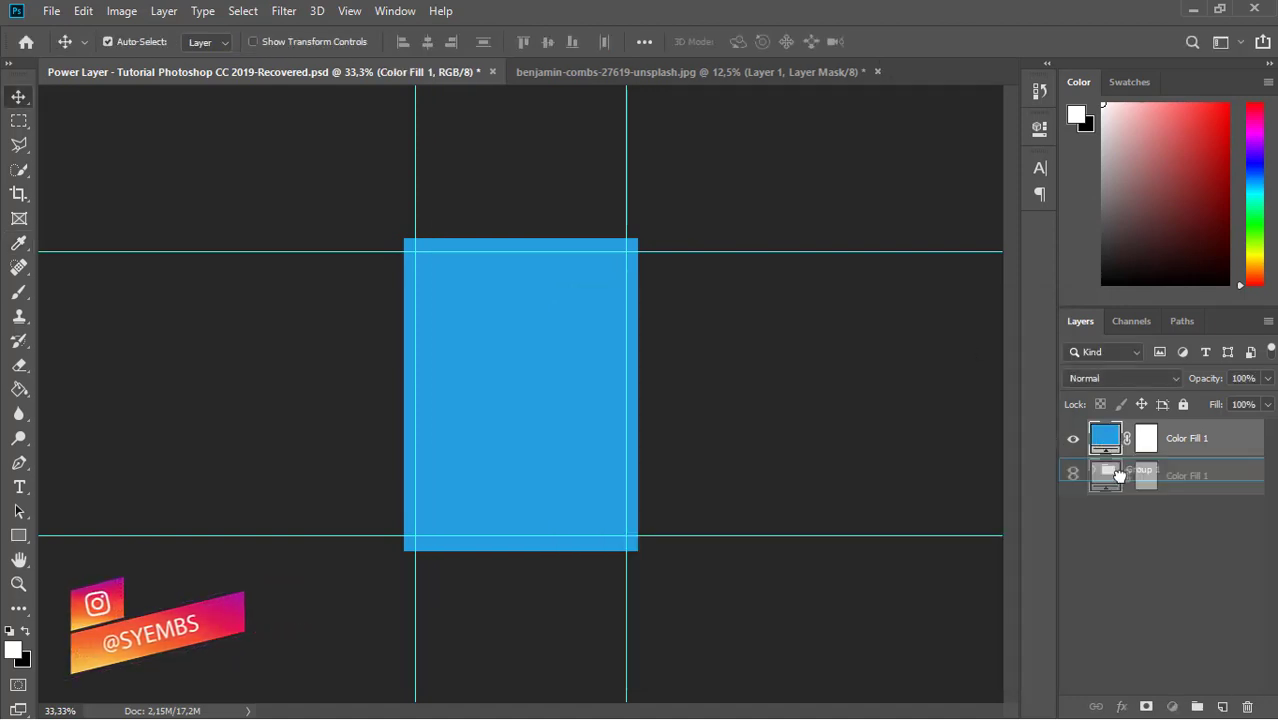
- Move Color Fill 1 below Group 1, add empty Layer 1, and set the Pen tool to Path mode
left_click_drag(1112, 442, 1122, 484)
left_click(1221, 707)
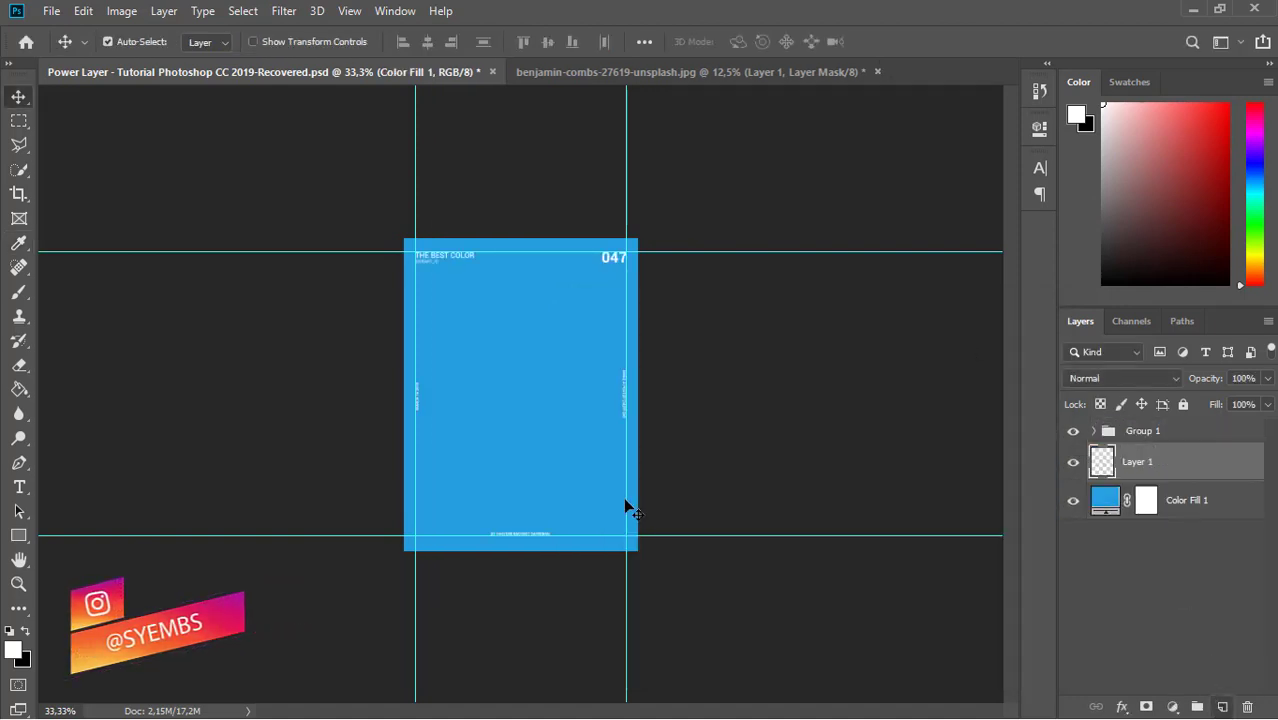
left_click(19, 463)
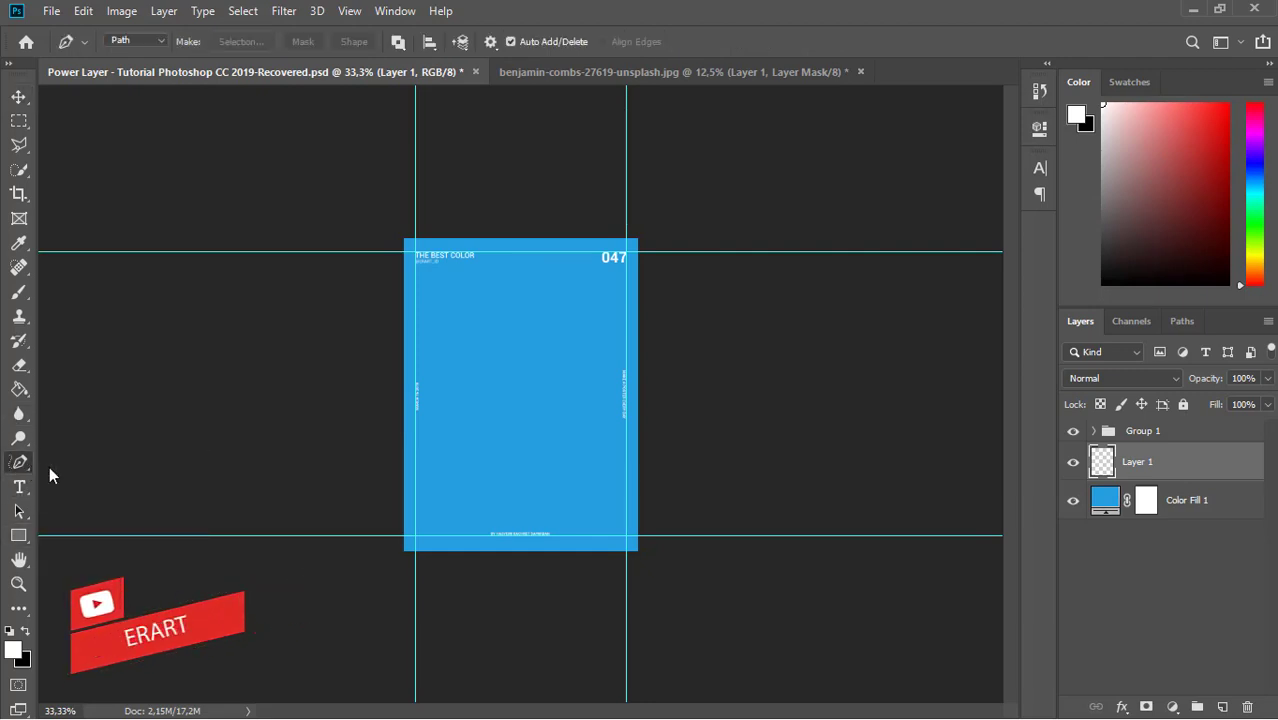
right_click(19, 462)
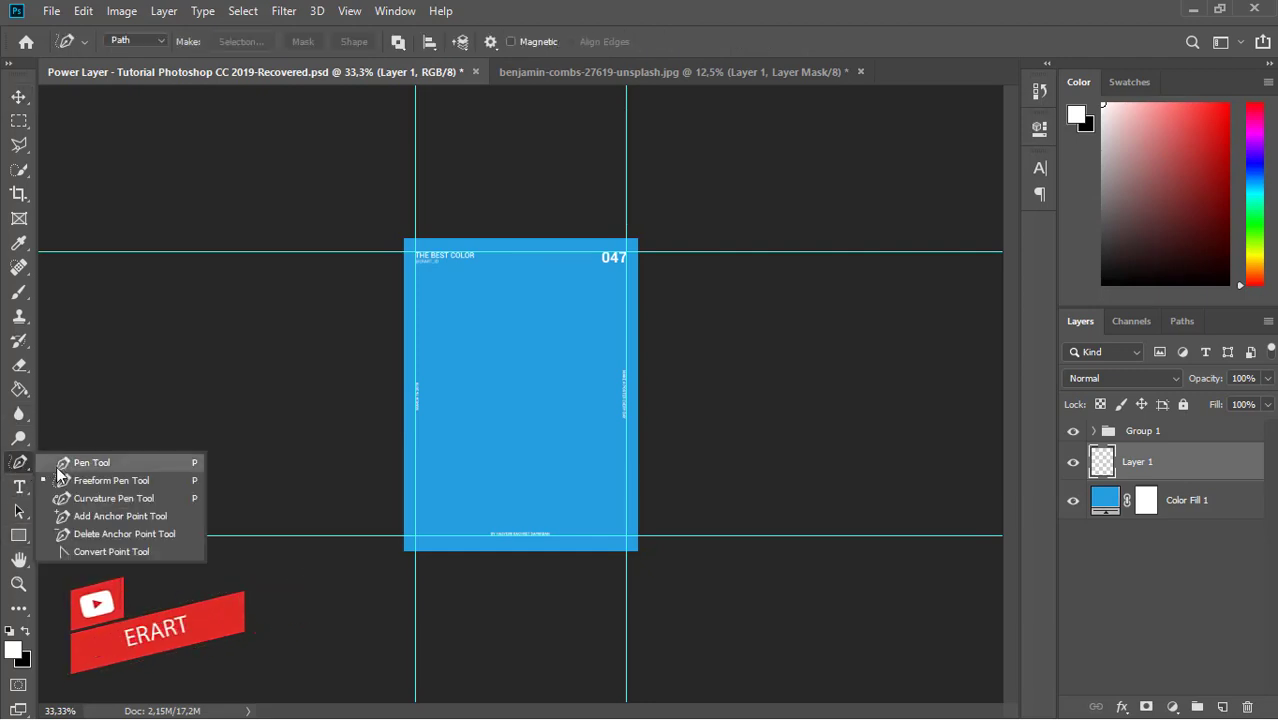
left_click(58, 478)
right_click(19, 463)
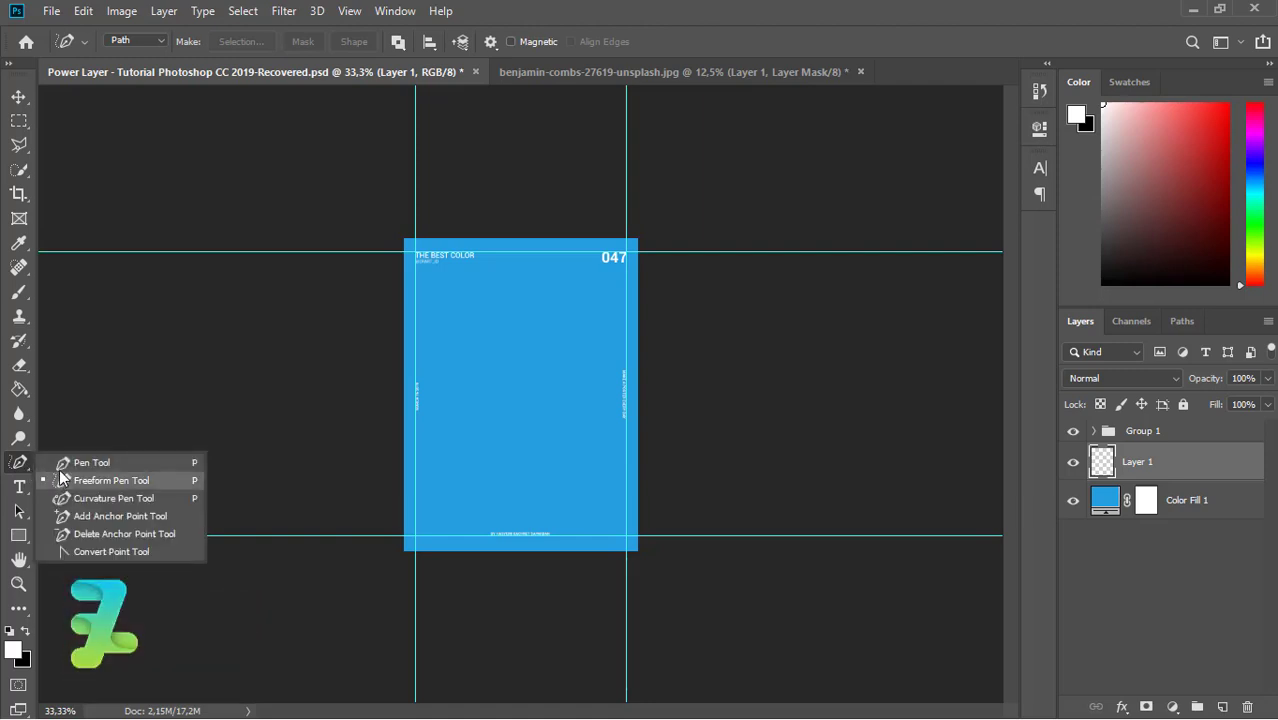
left_click(66, 463)
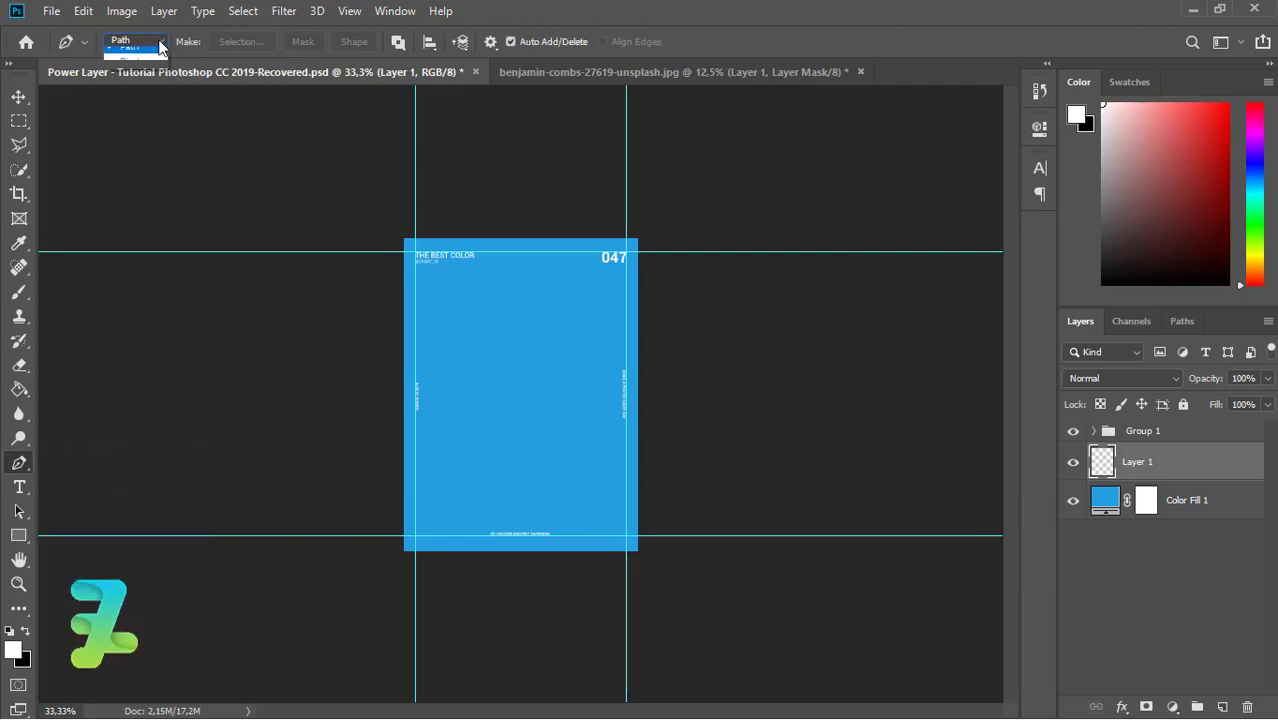
left_click(161, 41)
left_click(135, 66)
- Zoom in and start a wavy pen path across the top, under THE BEST COLOR
key("ctrl+plus")
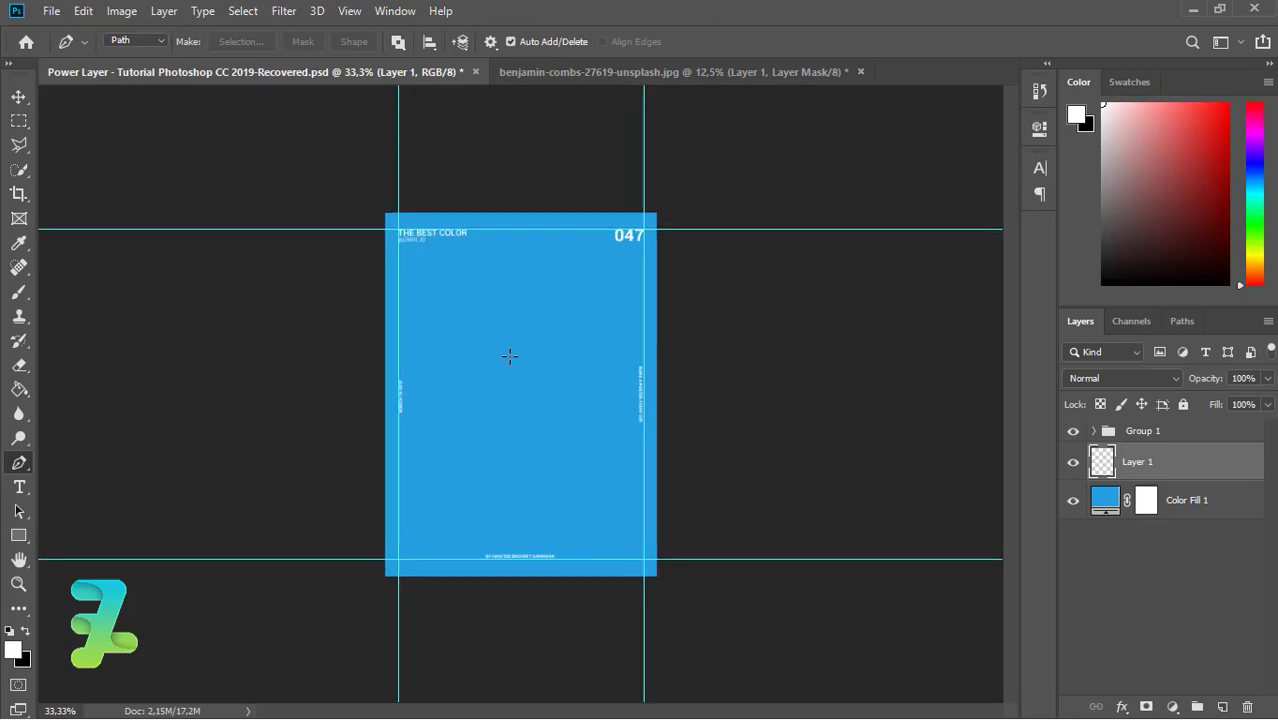
key("ctrl+plus")
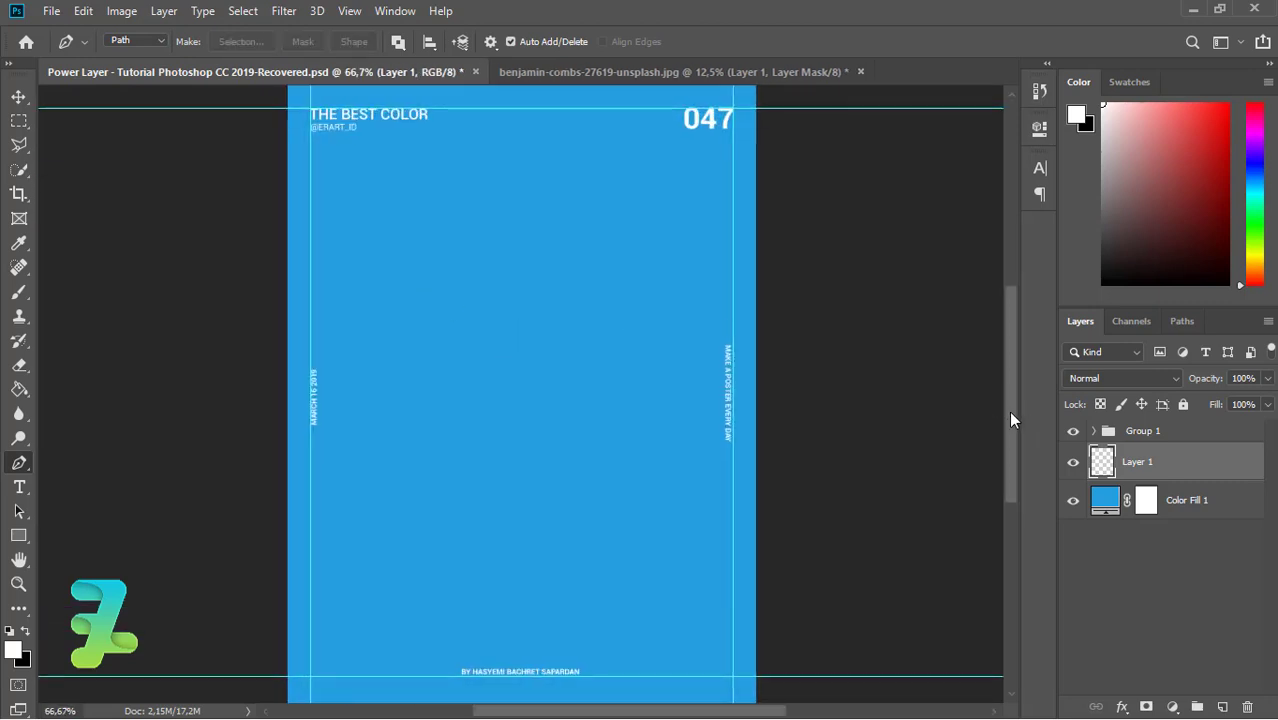
left_click_drag(1010, 418, 1008, 338)
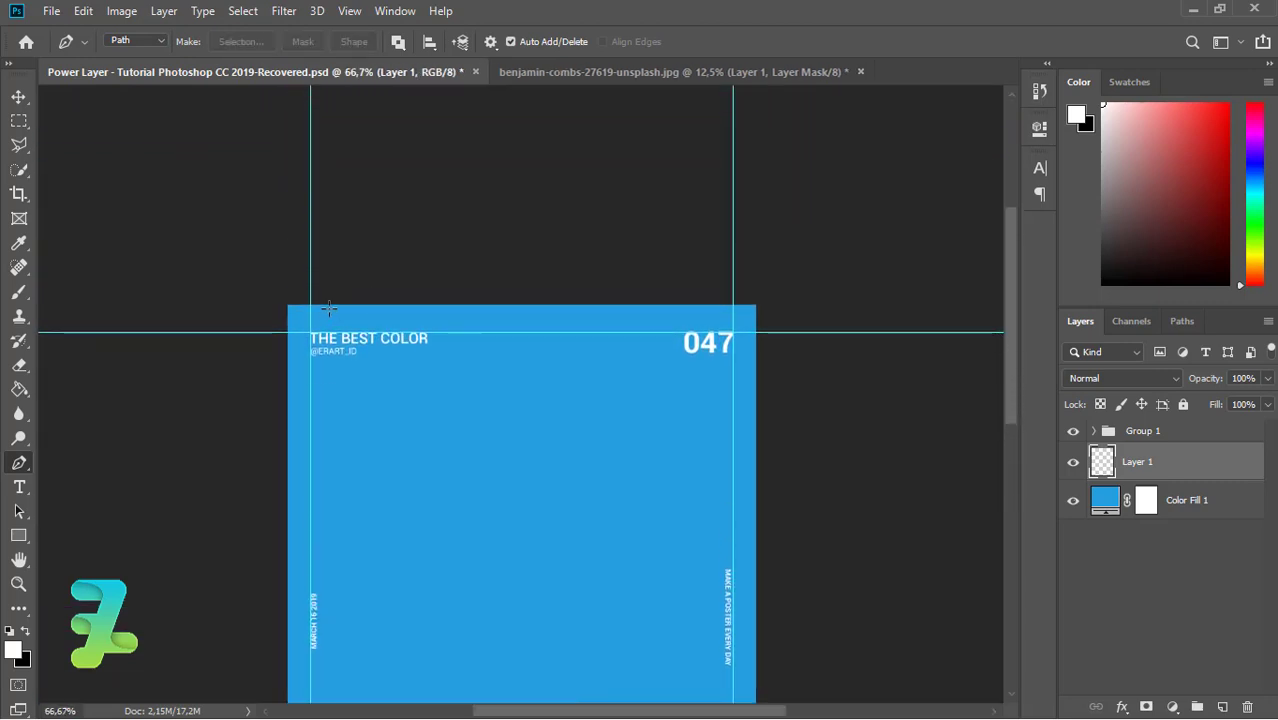
left_click(337, 302)
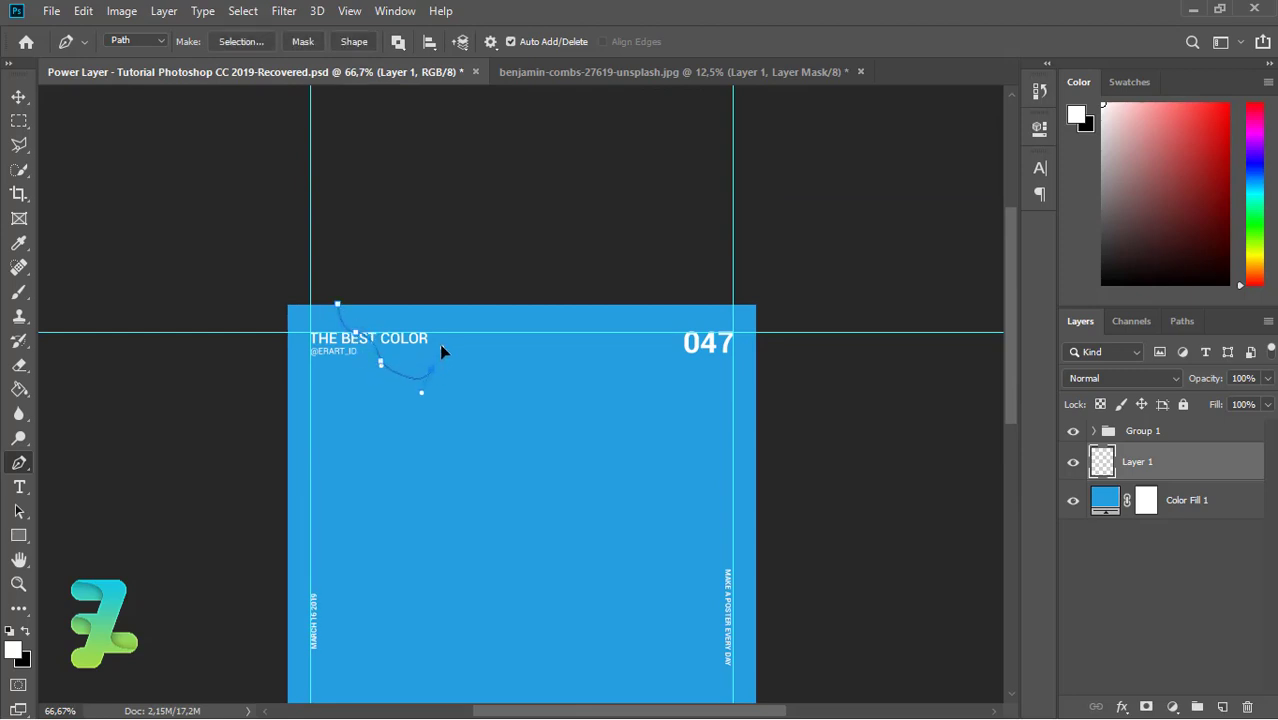
mouse_move(461, 333)
left_mouse_down()
mouse_move(497, 268)
mouse_move(479, 302)
mouse_move(466, 250)
left_mouse_up()
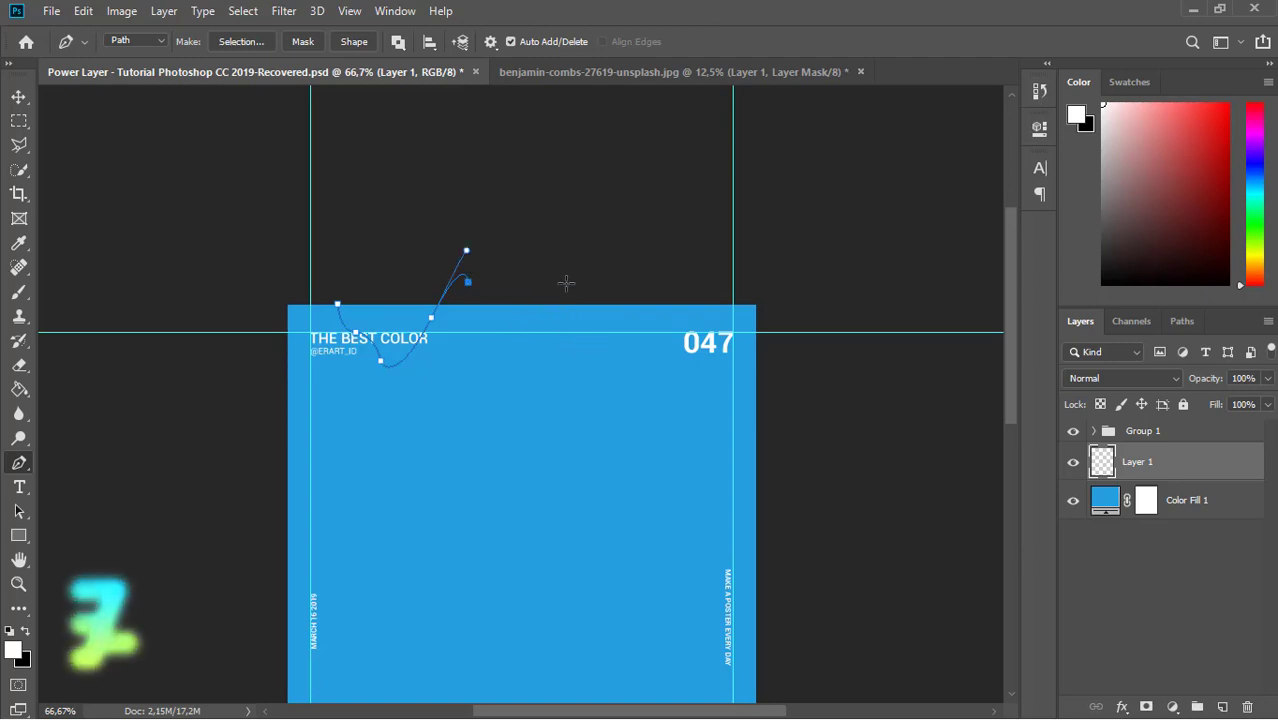
left_click_drag(467, 282, 566, 283)
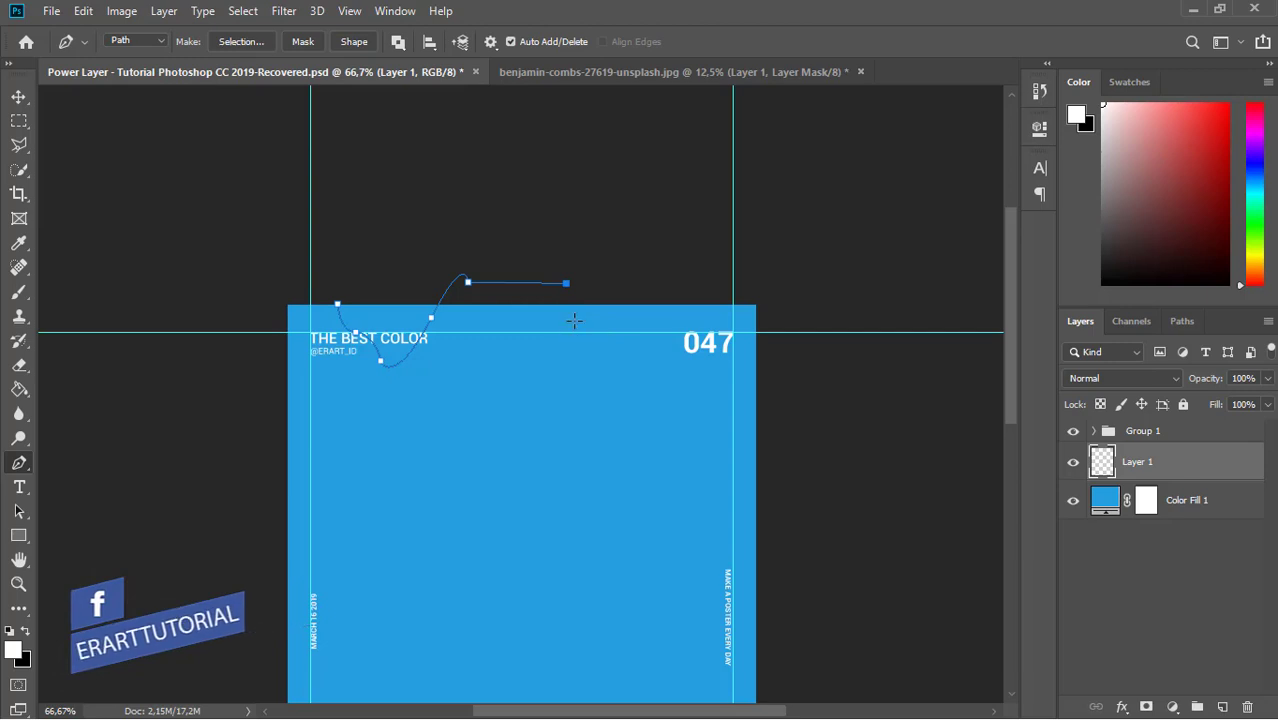
left_click_drag(606, 348, 620, 381)
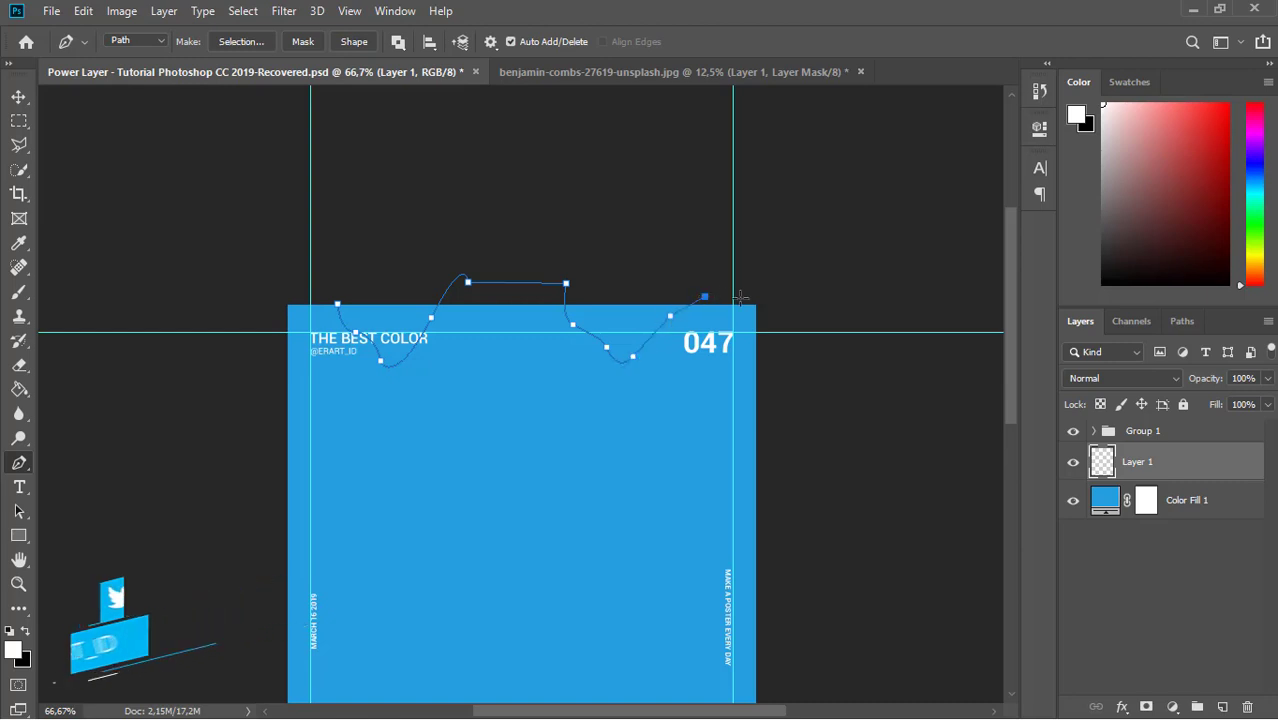
left_click_drag(705, 296, 773, 295)
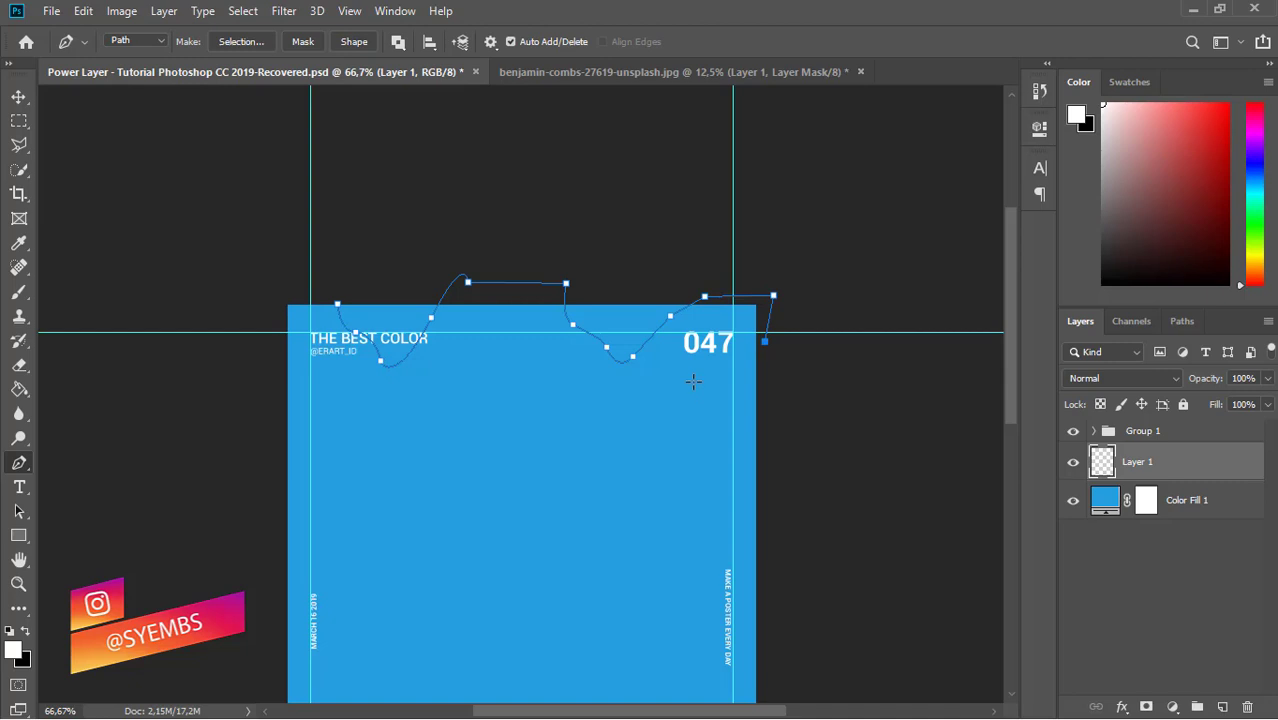
- Bring the wave down around 047 and back left, closing the path at its start
left_click_drag(680, 390, 662, 364)
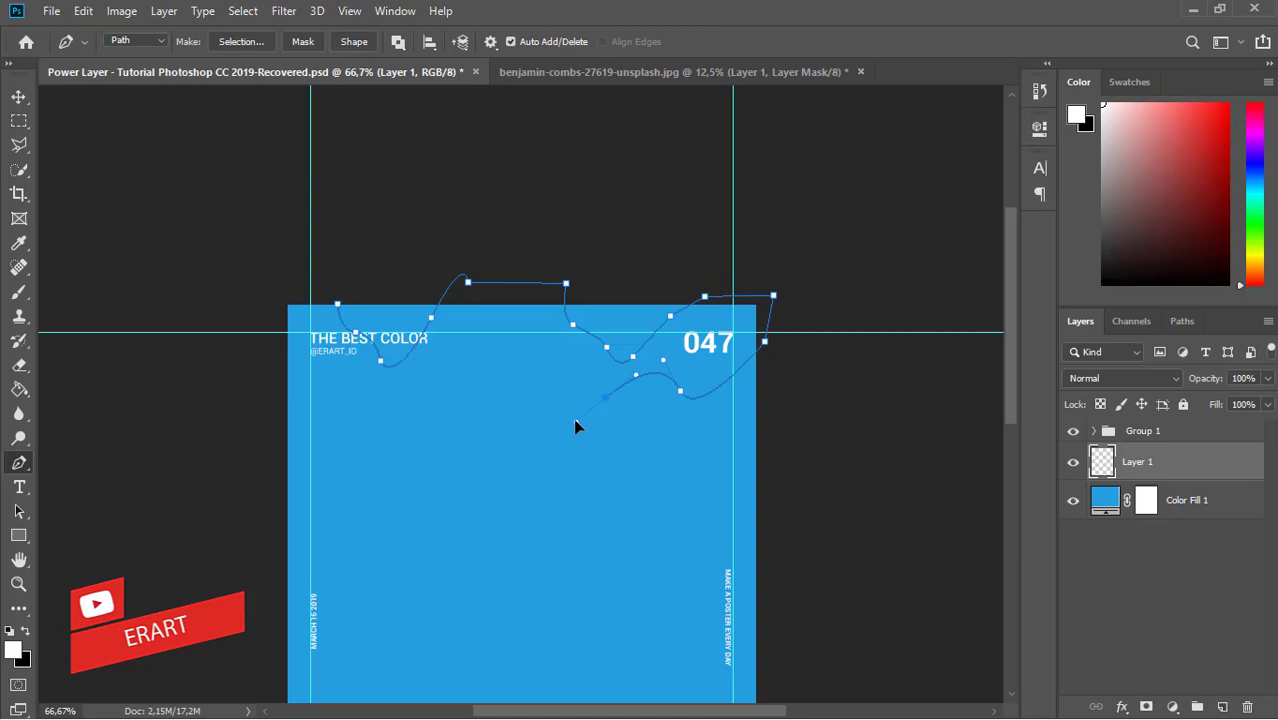
left_click(575, 421)
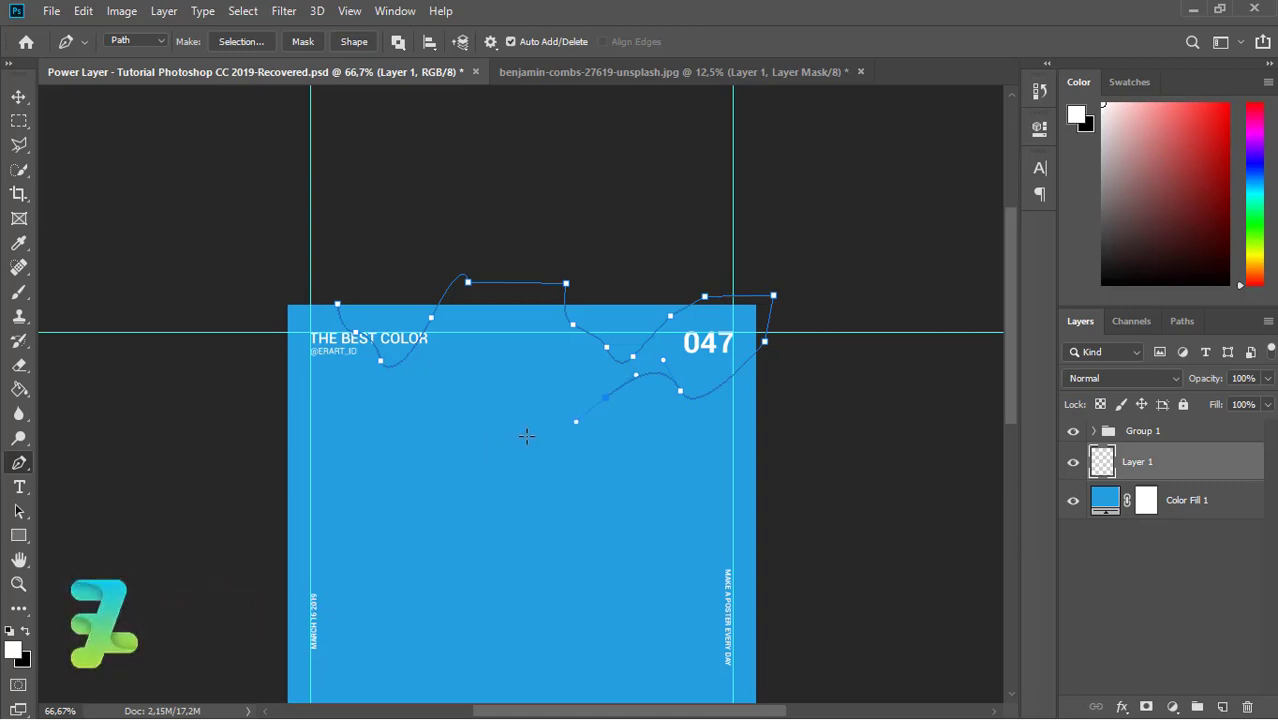
mouse_move(463, 413)
left_mouse_down()
mouse_move(490, 408)
mouse_move(430, 431)
left_mouse_up()
left_click_drag(312, 391, 280, 345)
left_click(338, 303)
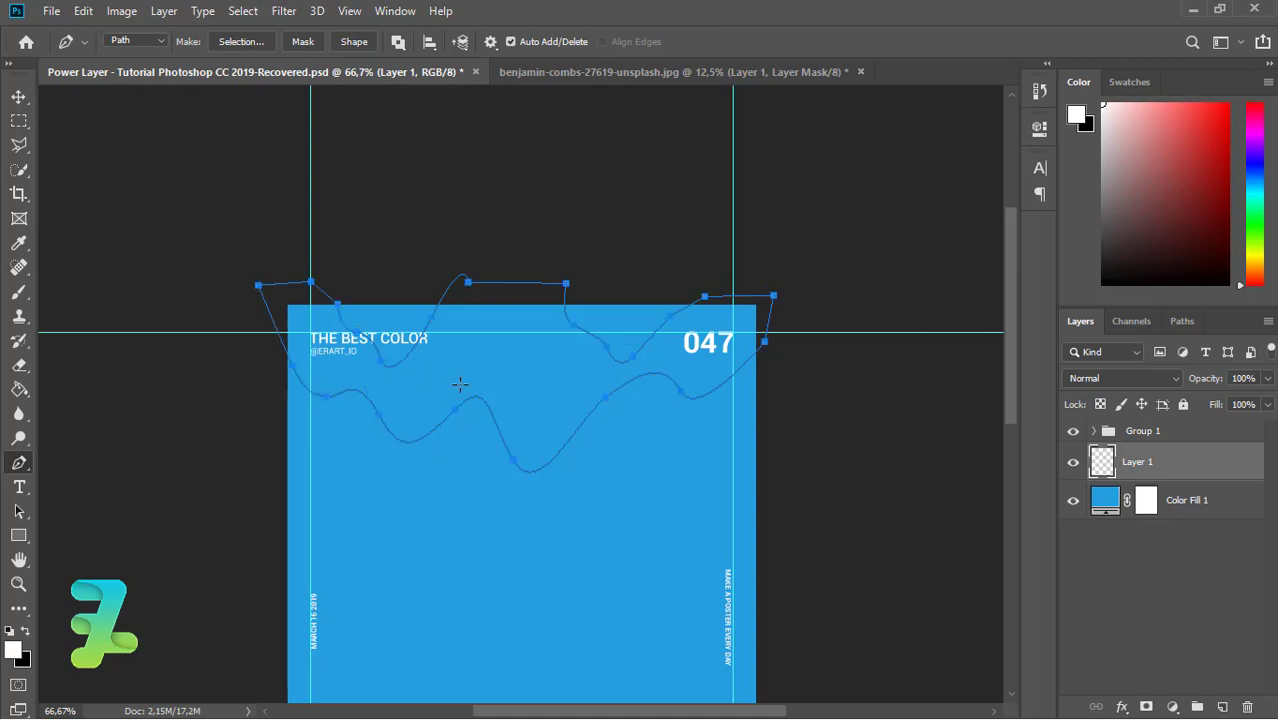
left_click_drag(1010, 400, 1012, 452)
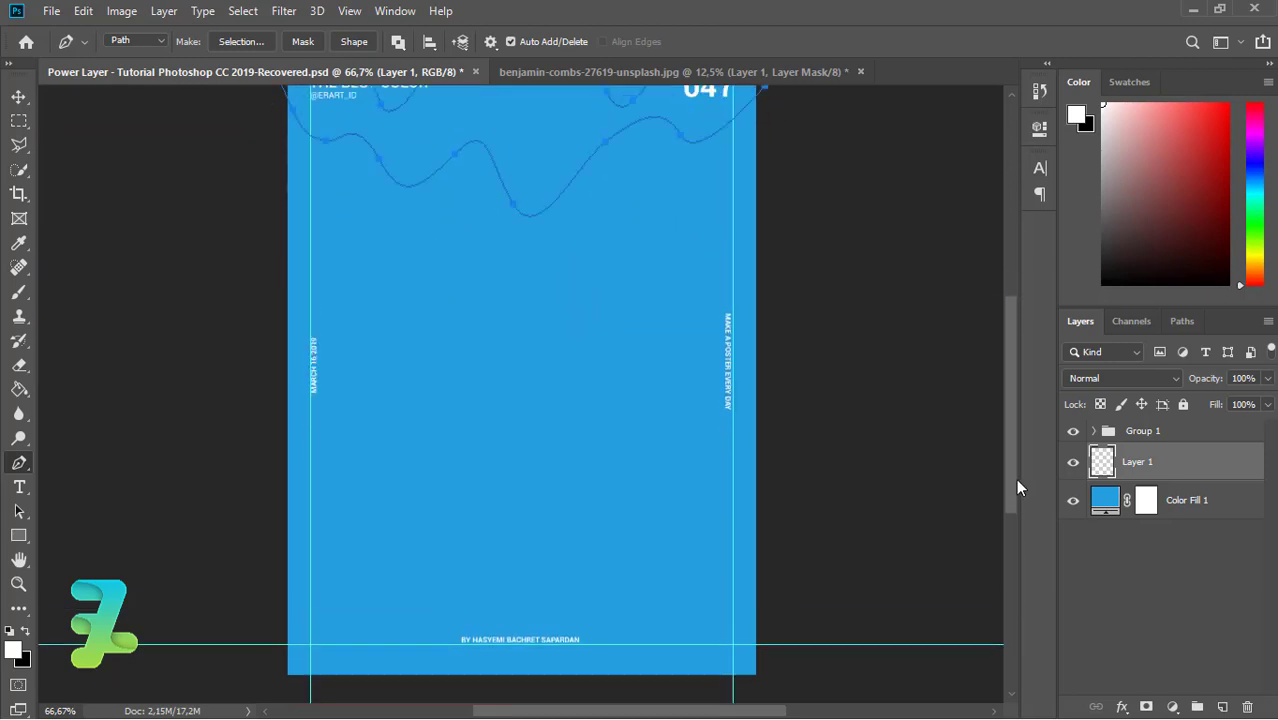
- Convert the closed wavy path into a selection
right_click(540, 234)
left_click(590, 314)
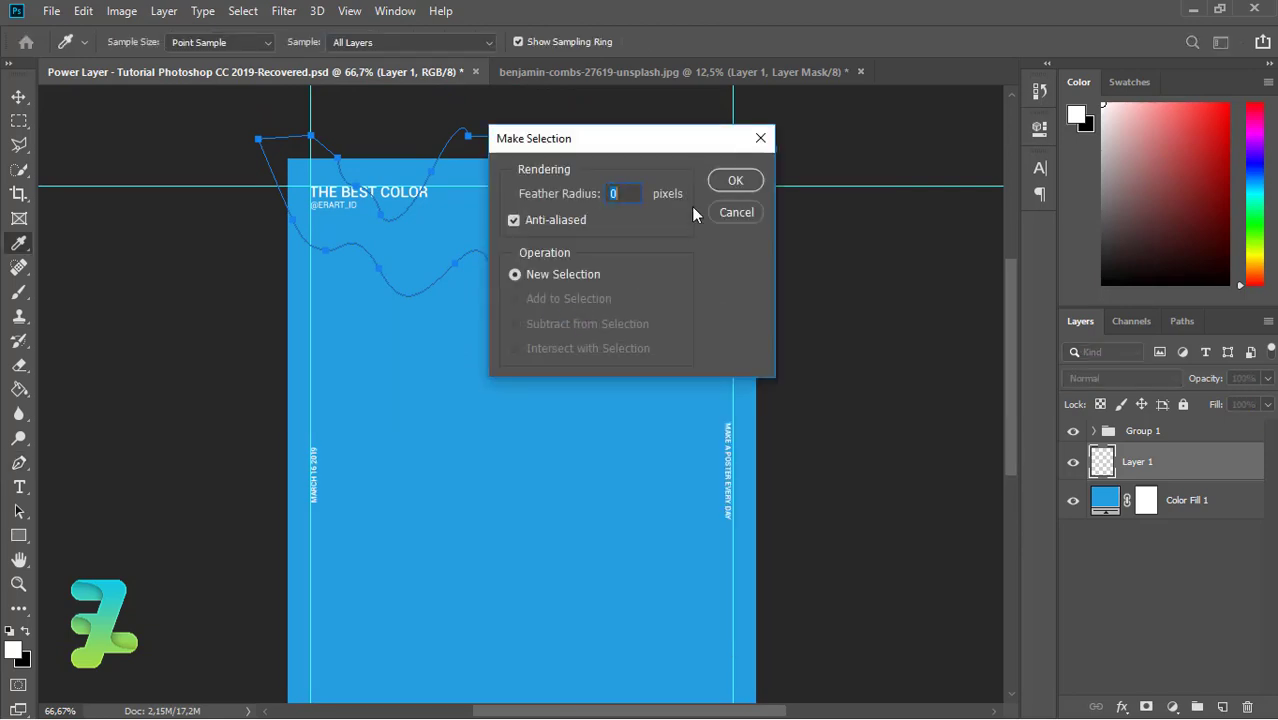
left_click(735, 180)
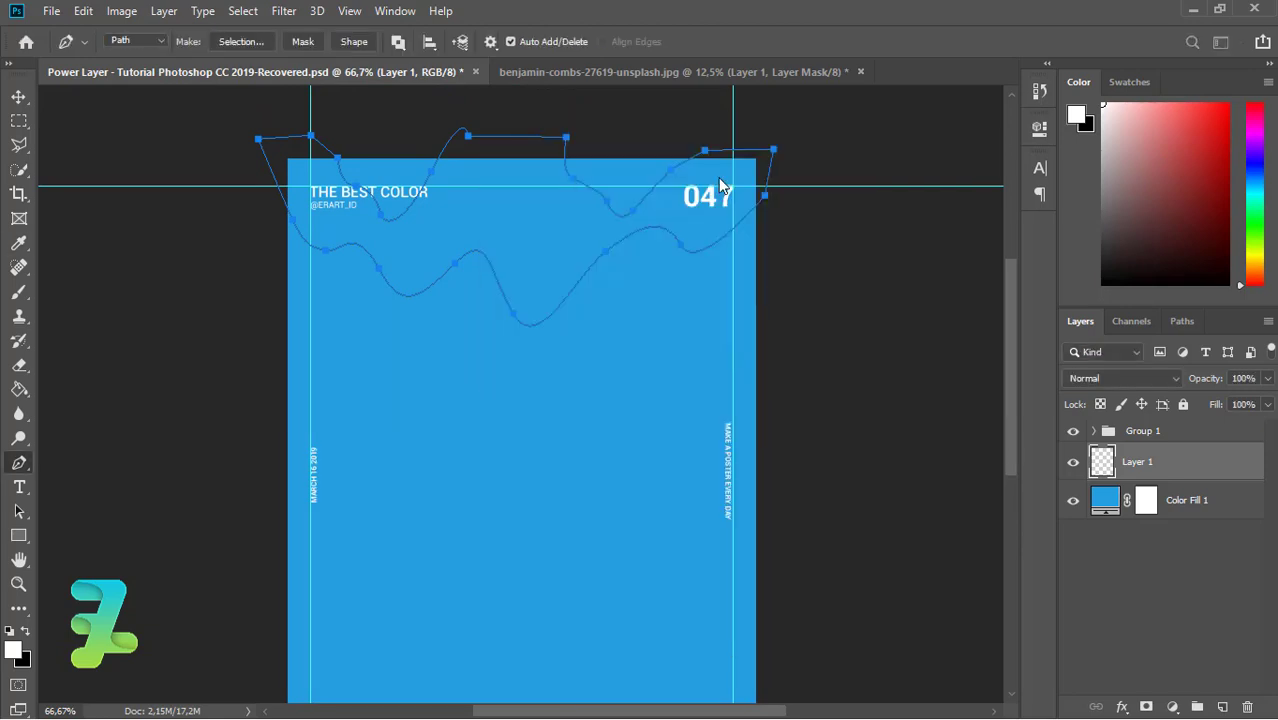
- Set the foreground colour to soft pink #ff9d9d
left_click(12, 649)
left_click(813, 376)
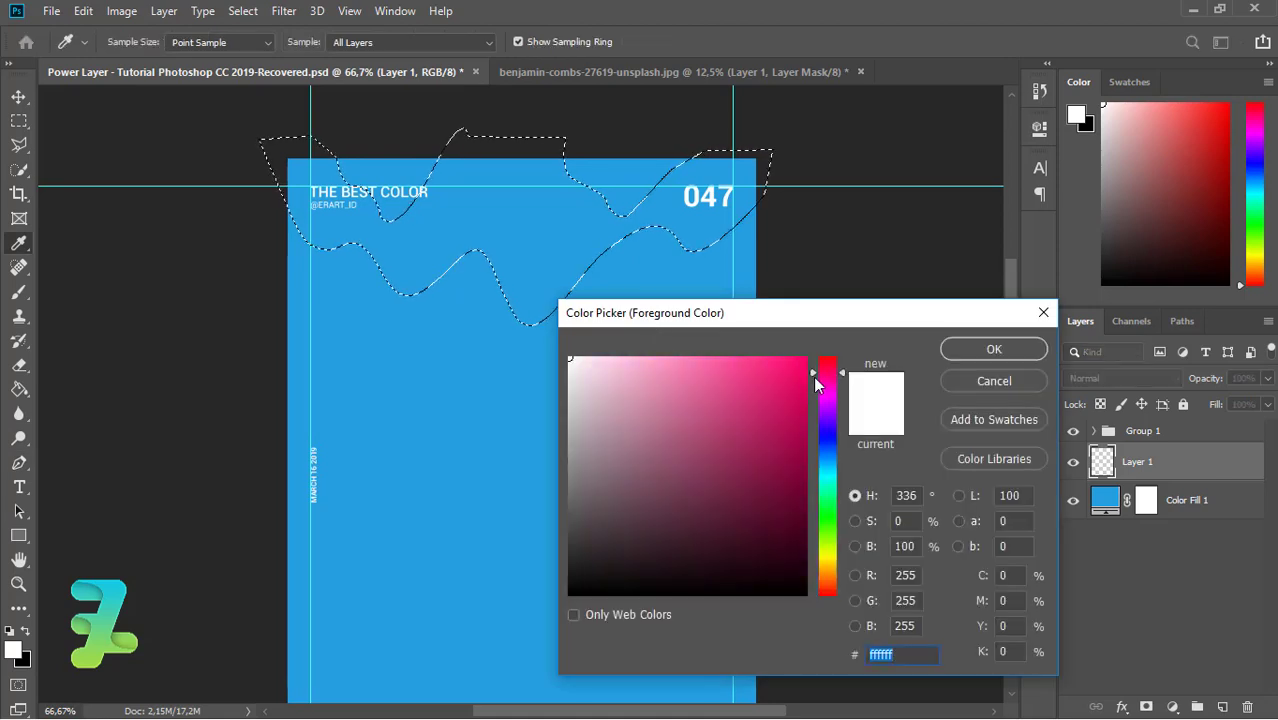
left_click(674, 356)
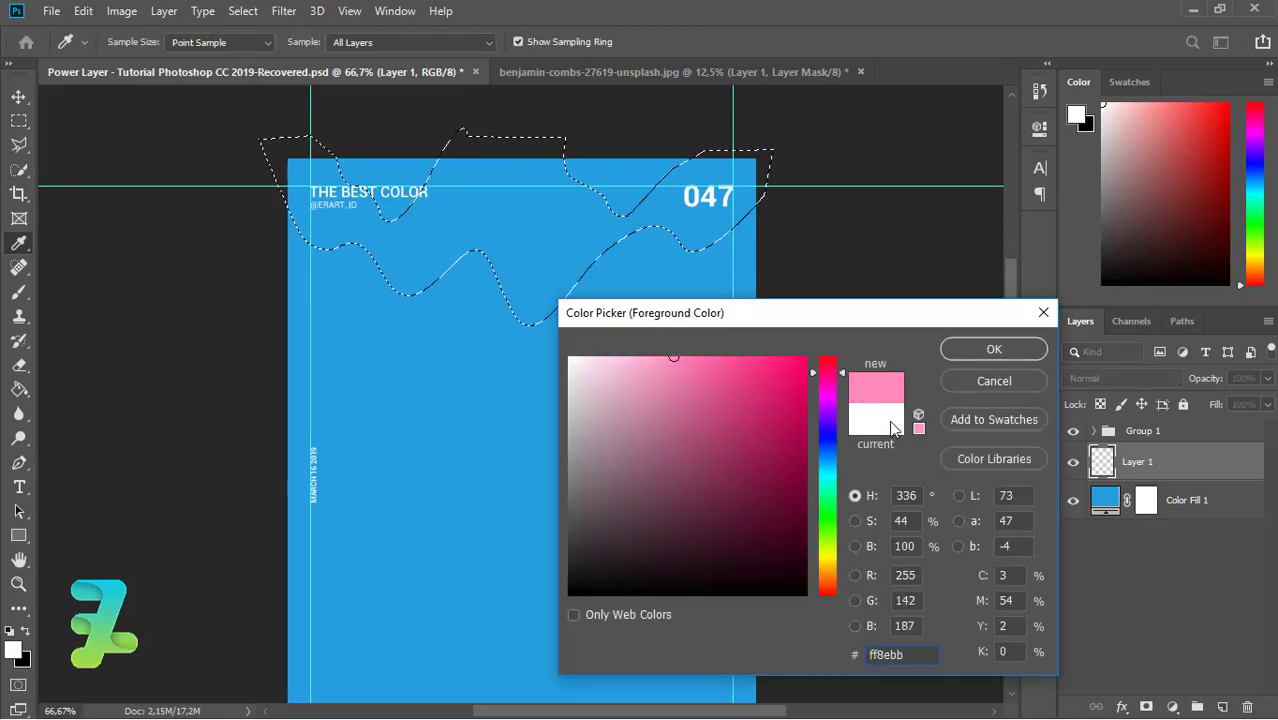
left_click(836, 383)
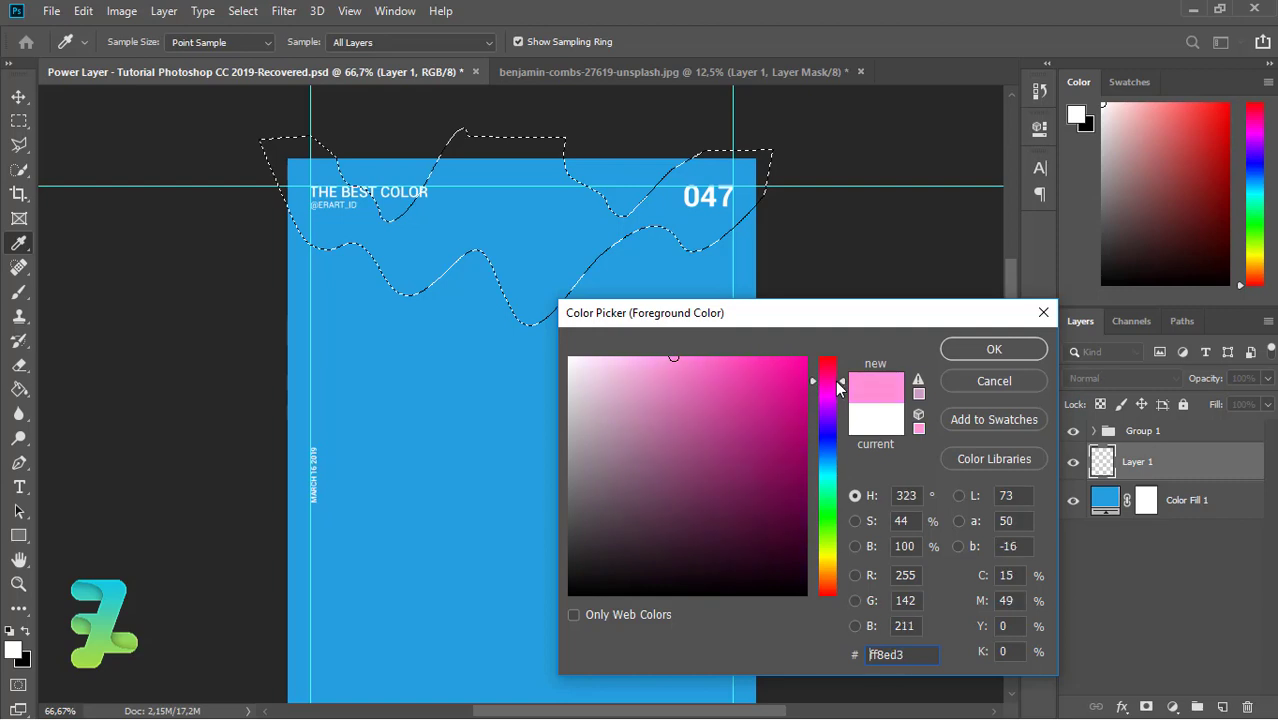
left_click_drag(837, 384, 834, 357)
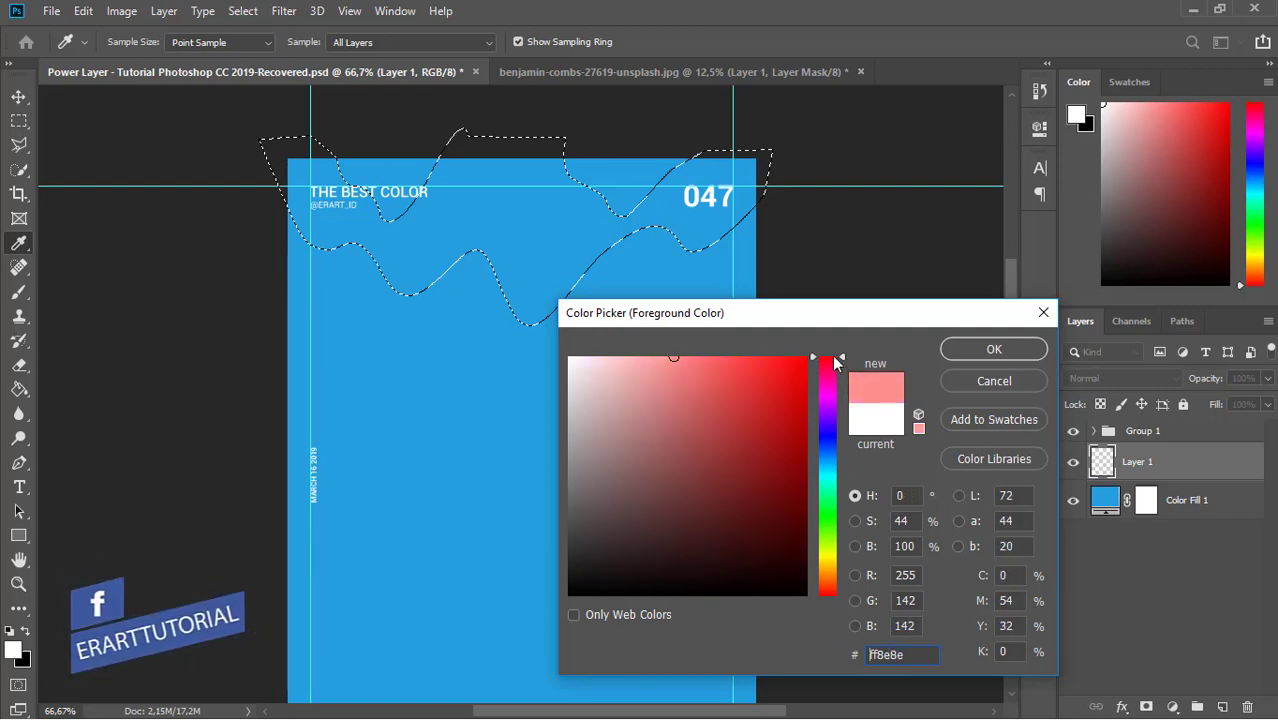
left_click_drag(648, 361, 659, 352)
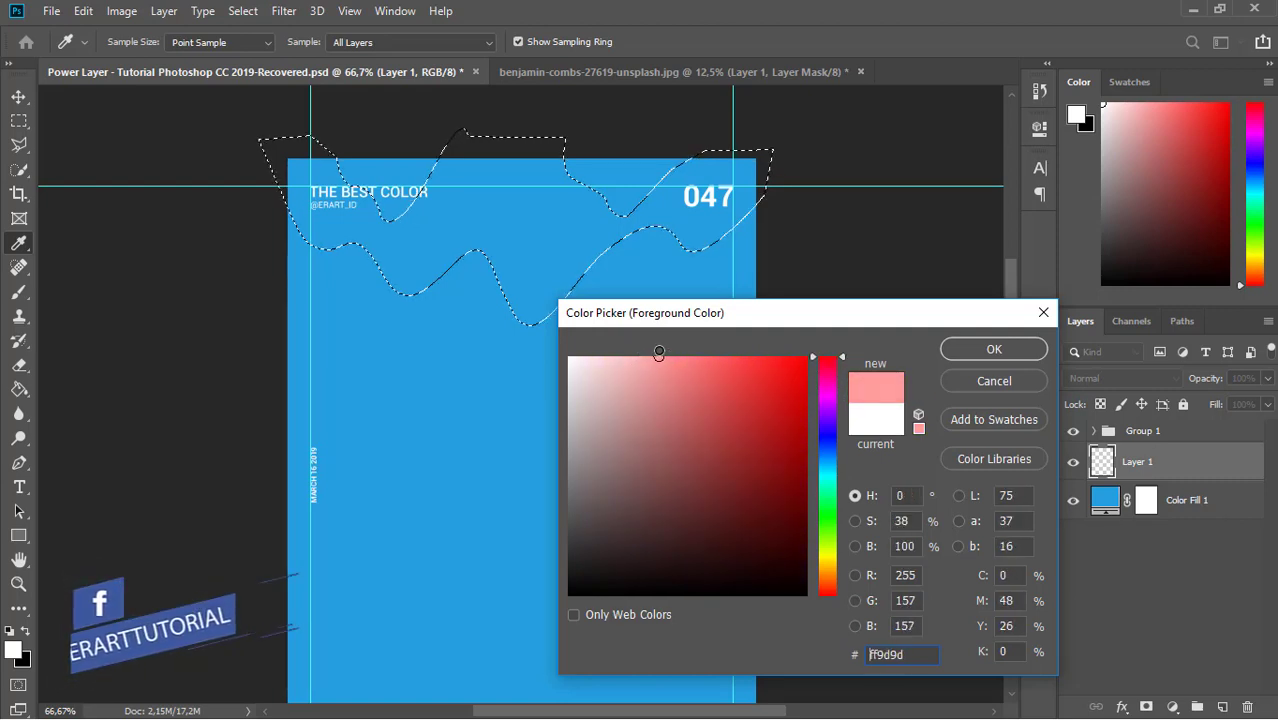
left_click(994, 349)
- Paint-bucket the wavy selection pink, deselect, and make Color Fill 1 active
left_click(20, 390)
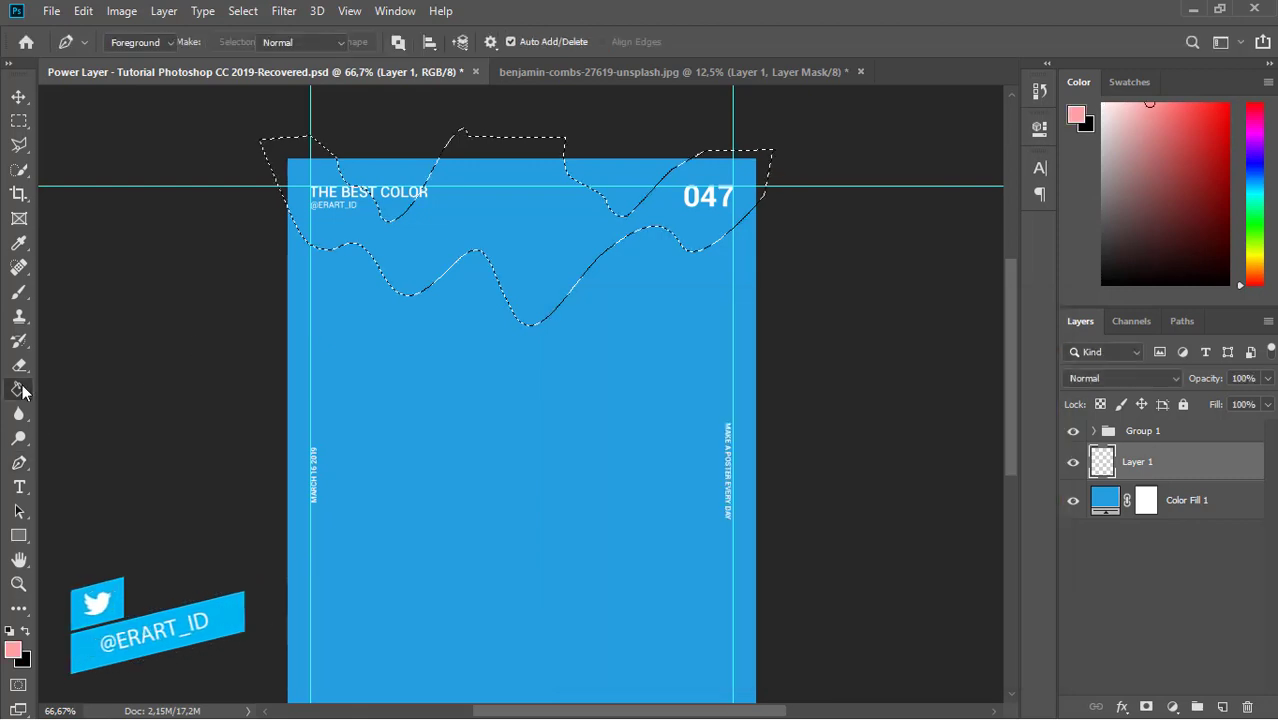
left_click(489, 225)
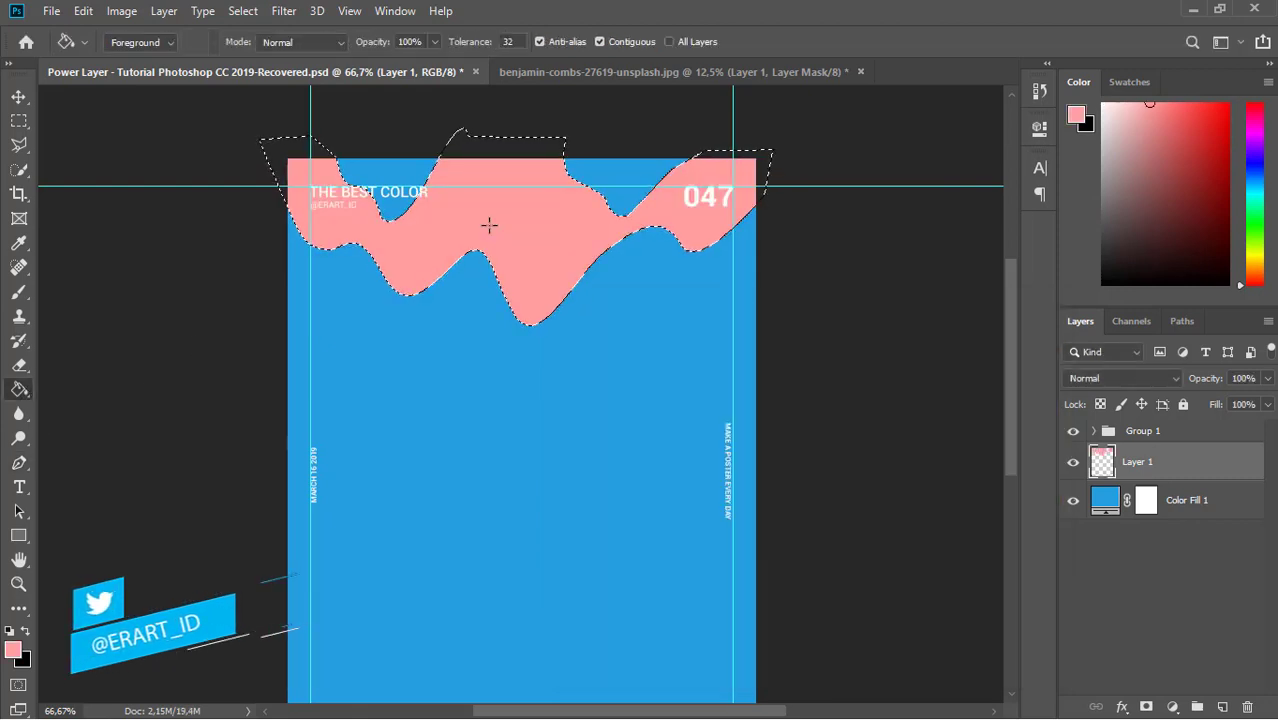
key("ctrl+d")
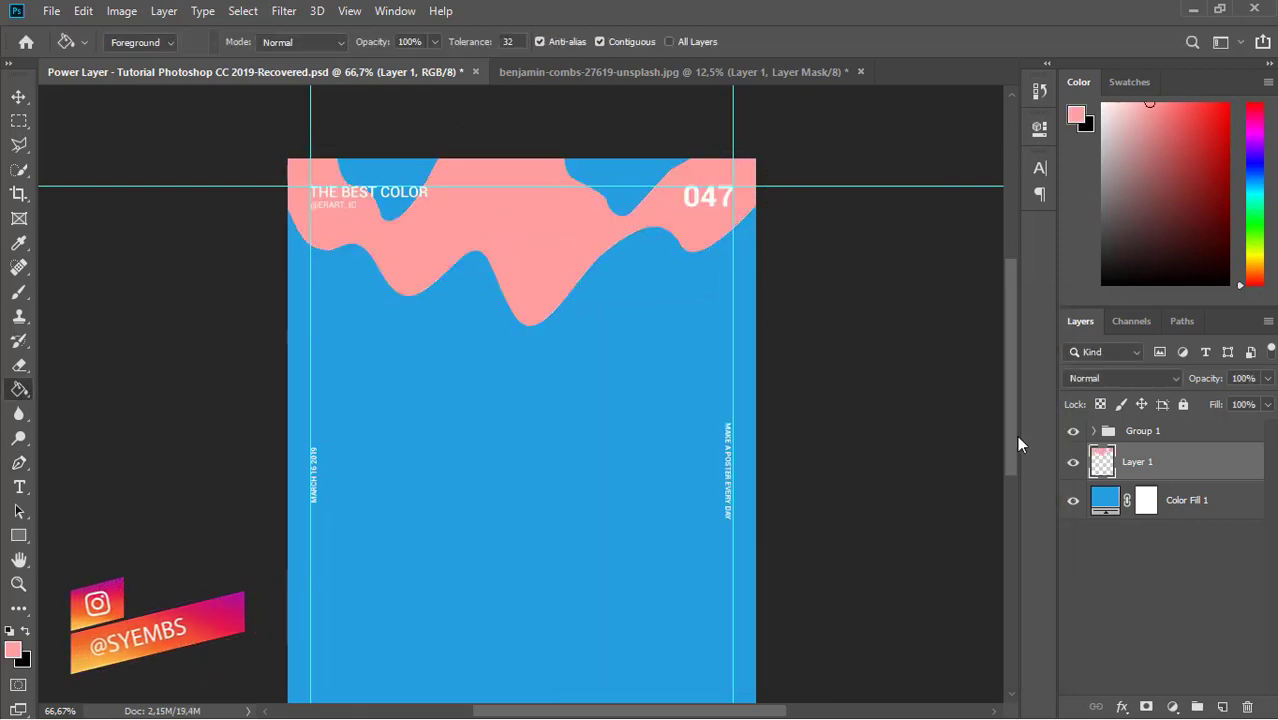
left_click(1231, 509)
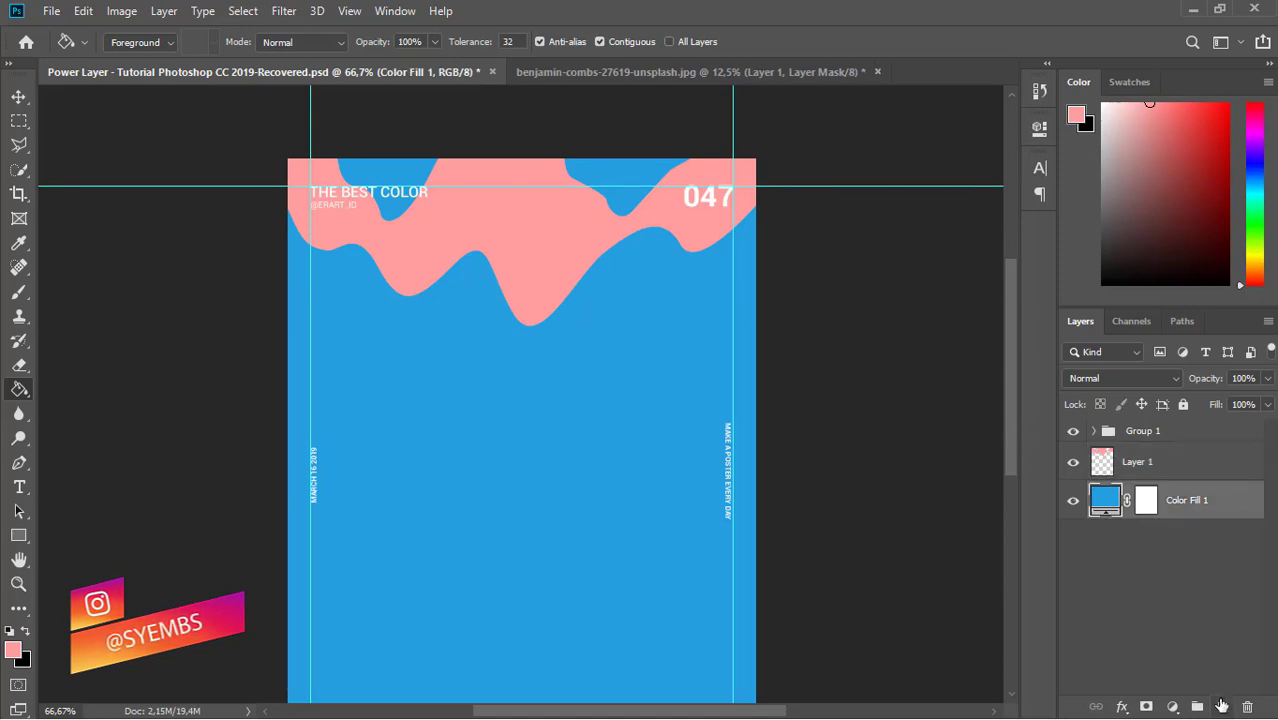
- Add empty Layer 2 and place pen anchors along the poster's top edge
left_click(1221, 706)
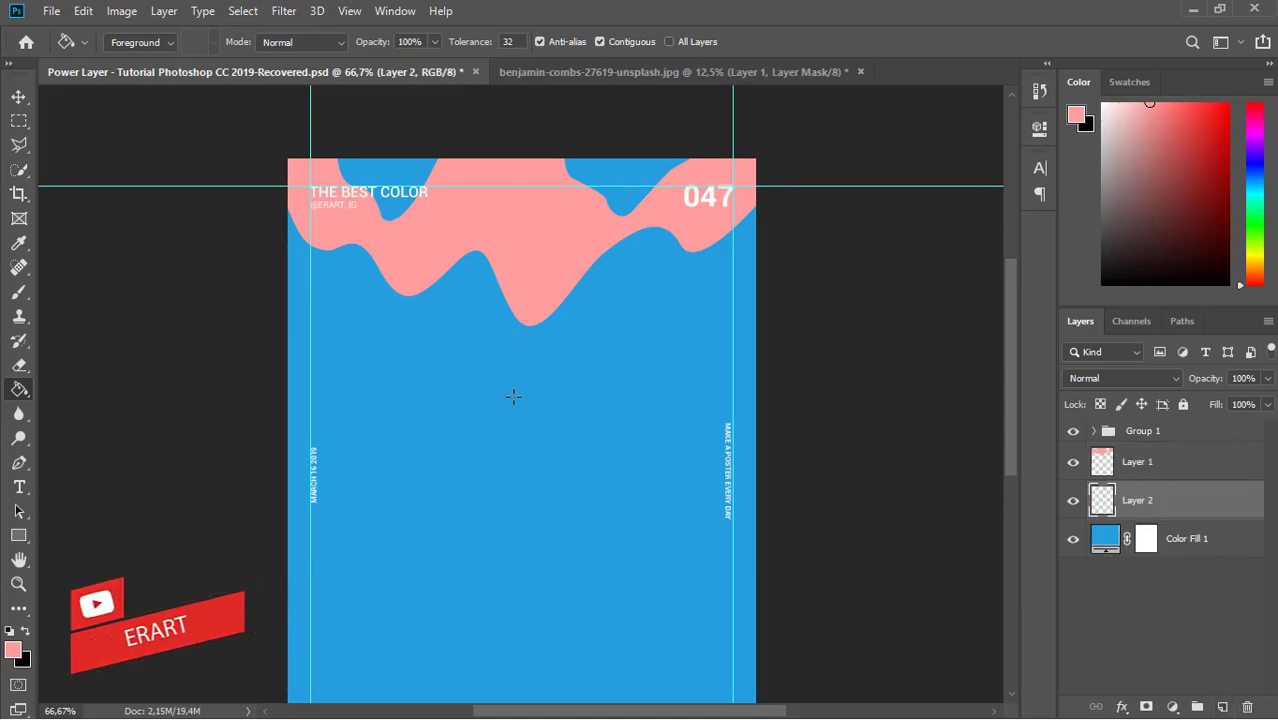
left_click(19, 460)
left_click(287, 193)
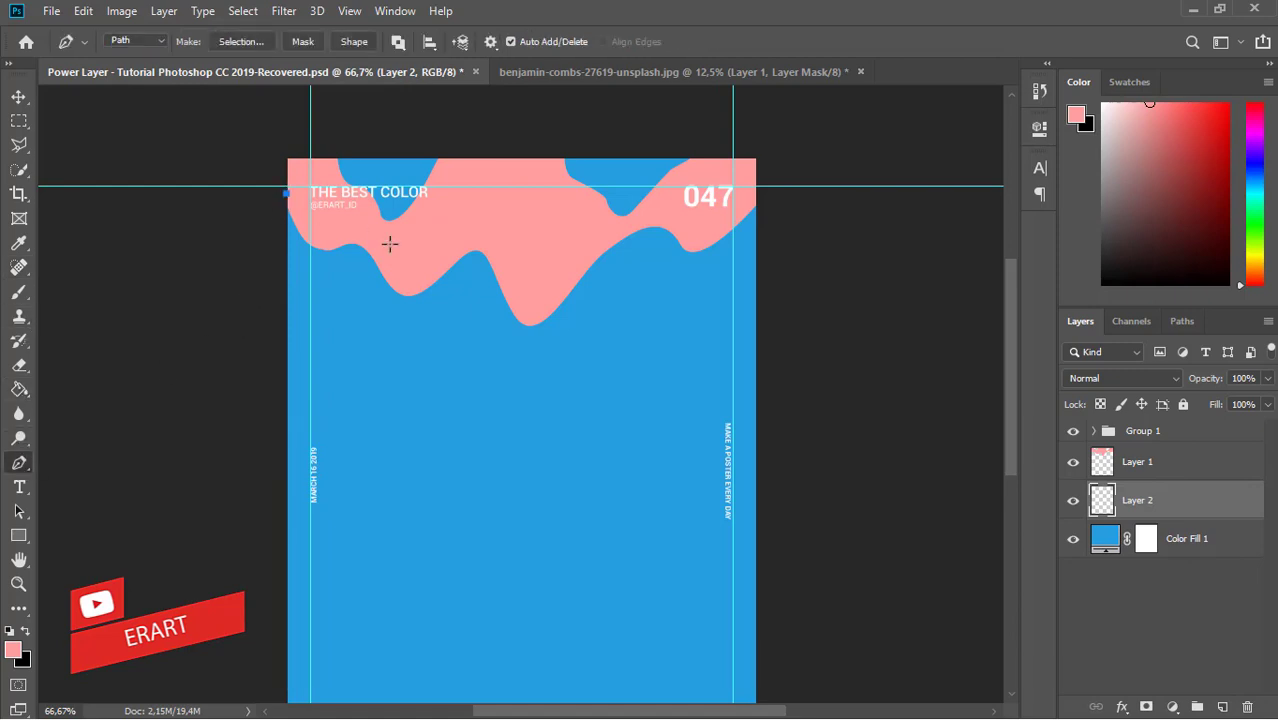
left_click(402, 234)
left_click(445, 232)
left_click(557, 237)
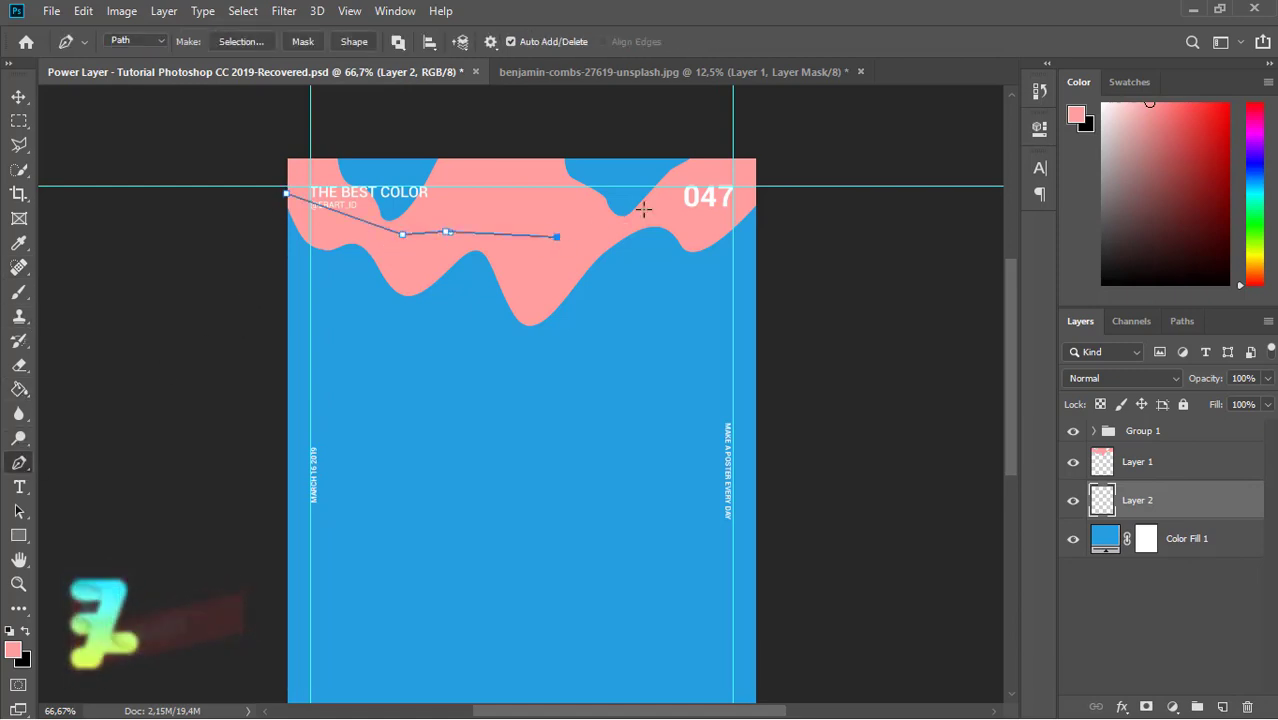
left_click(644, 209)
key("ctrl+z")
left_click(665, 214)
left_click(692, 219)
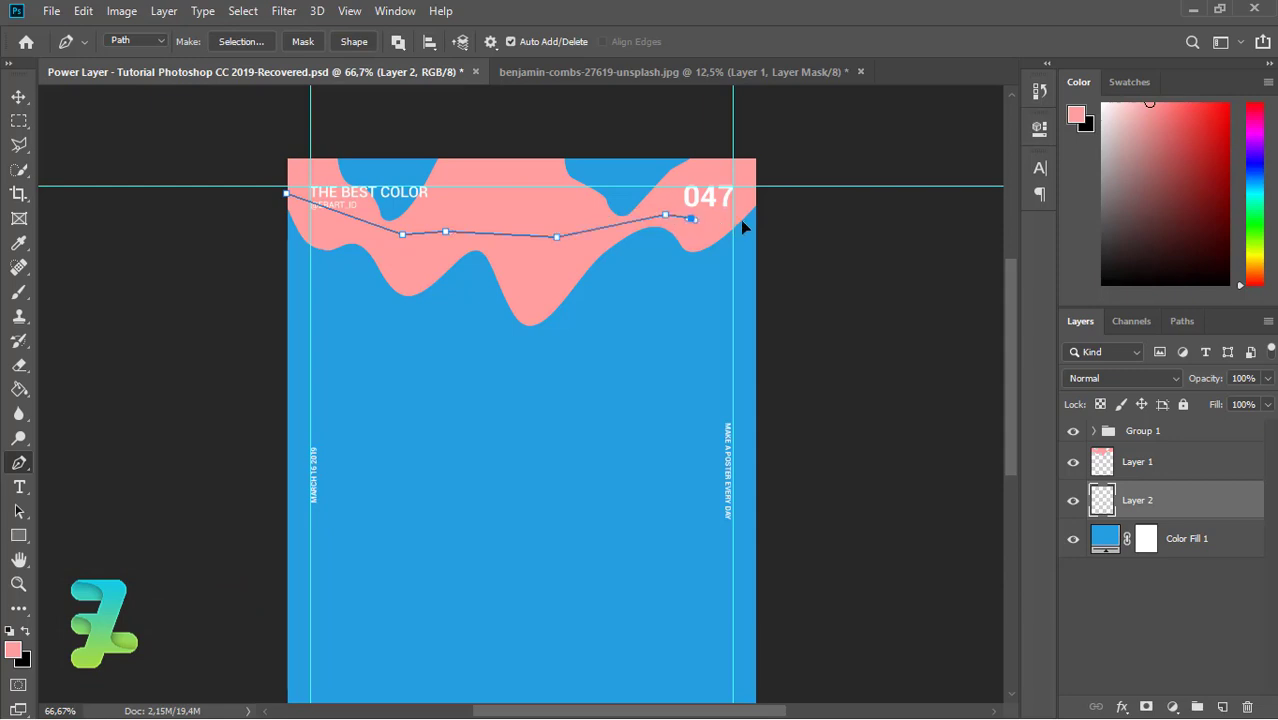
- Continue the path down the right side and along a wavy bottom below the pink drips
left_click(769, 321)
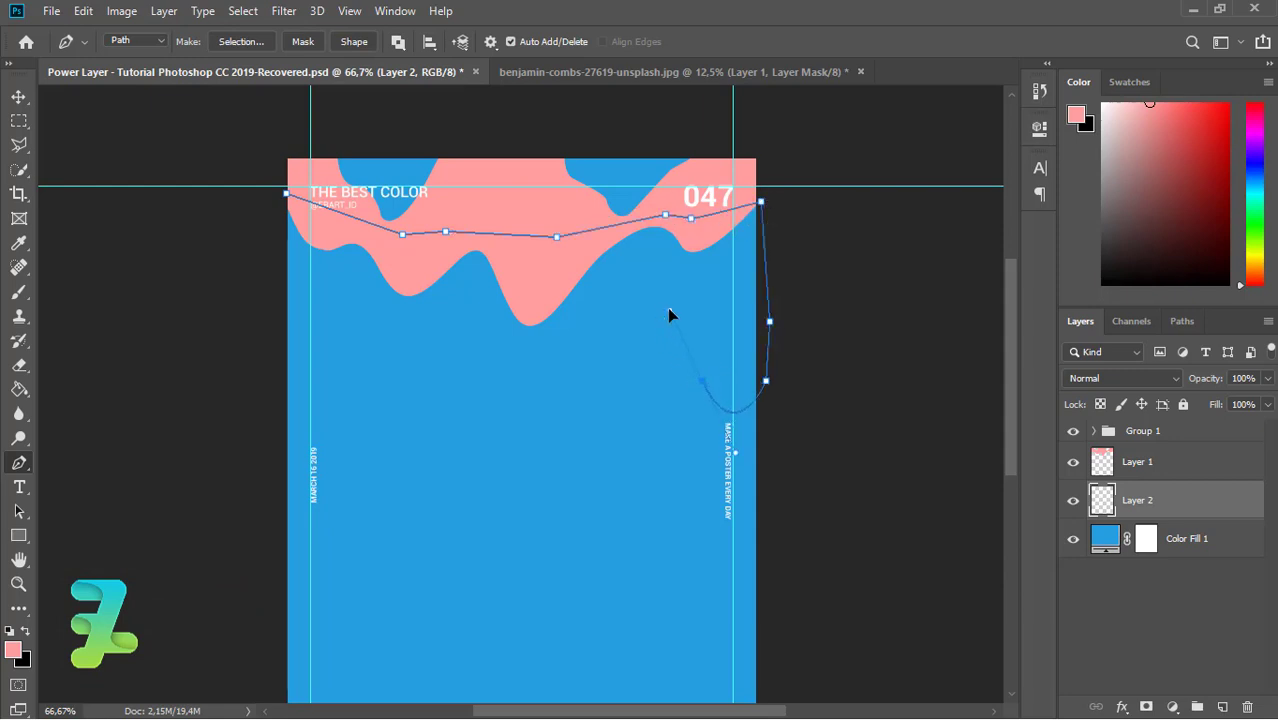
left_click_drag(669, 307, 655, 309)
key("ctrl+z")
left_click_drag(474, 444, 455, 395)
left_click_drag(586, 408, 541, 422)
mouse_move(463, 375)
left_mouse_down()
mouse_move(424, 338)
mouse_move(411, 268)
left_mouse_up()
left_click_drag(333, 400, 299, 372)
mouse_move(331, 403)
left_mouse_down()
mouse_move(360, 396)
mouse_move(310, 373)
left_mouse_up()
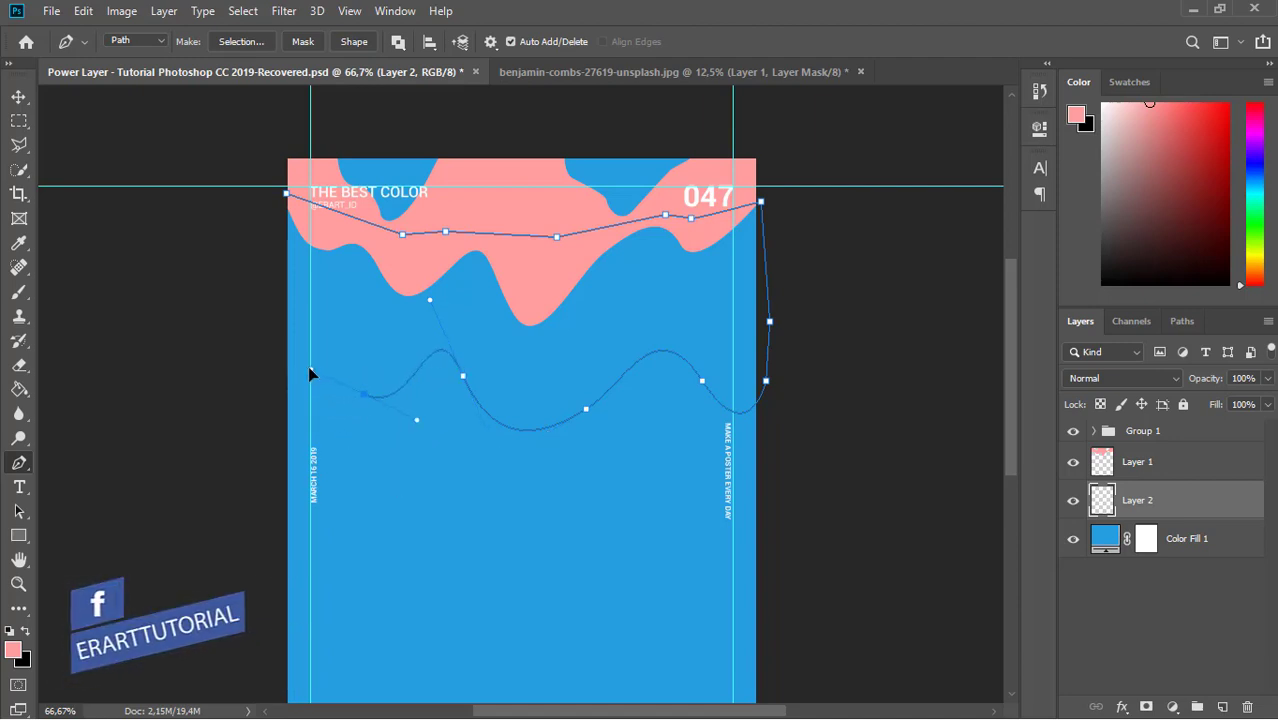
mouse_move(355, 411)
left_mouse_down()
mouse_move(309, 347)
mouse_move(318, 333)
mouse_move(290, 356)
mouse_move(264, 242)
left_mouse_up()
- Run the path up the left edge and close it at the starting point
left_click(275, 219)
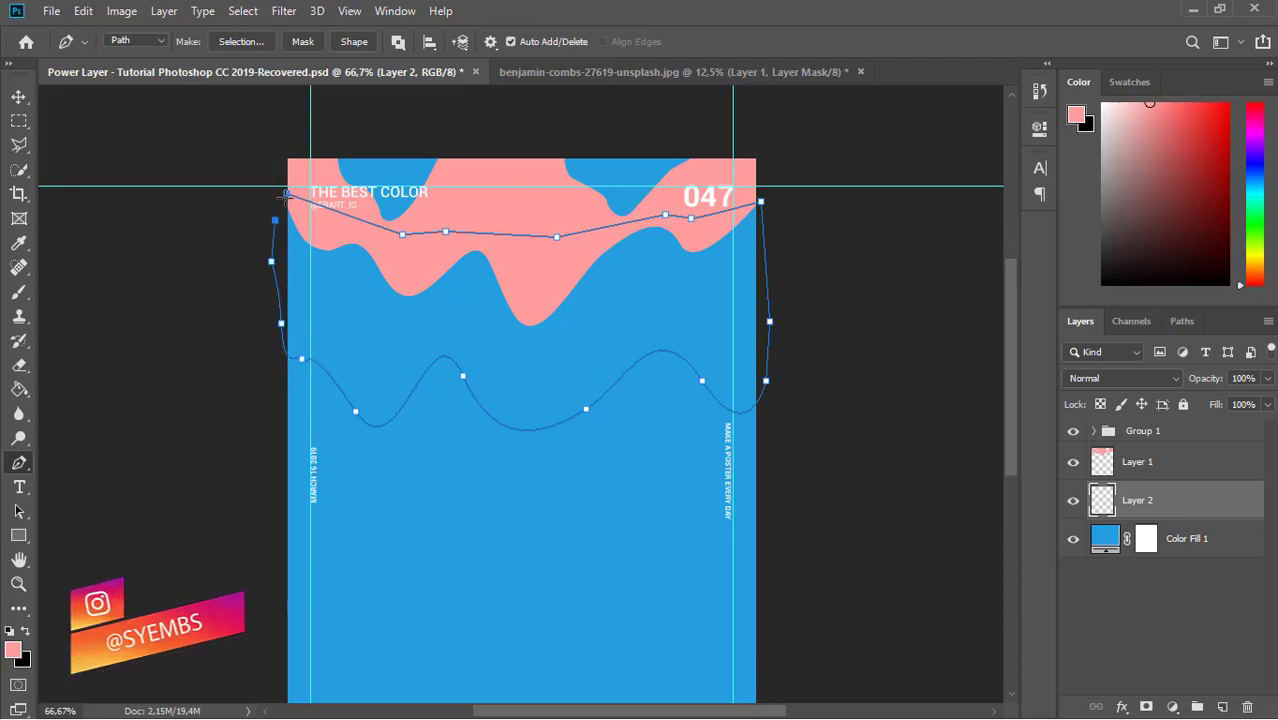
left_click(287, 194)
right_click(287, 200)
left_click(276, 212)
- Convert the second wavy path into a selection with 0 feather radius
right_click(424, 305)
left_click(480, 372)
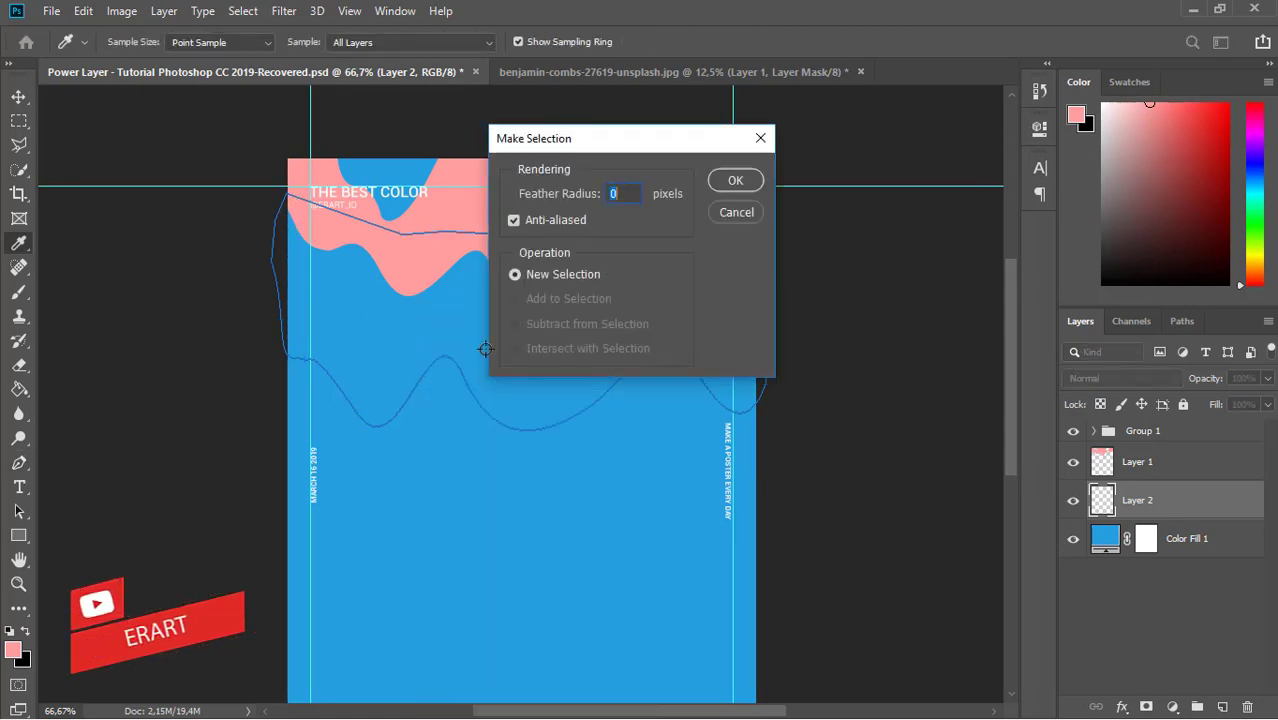
left_click(712, 181)
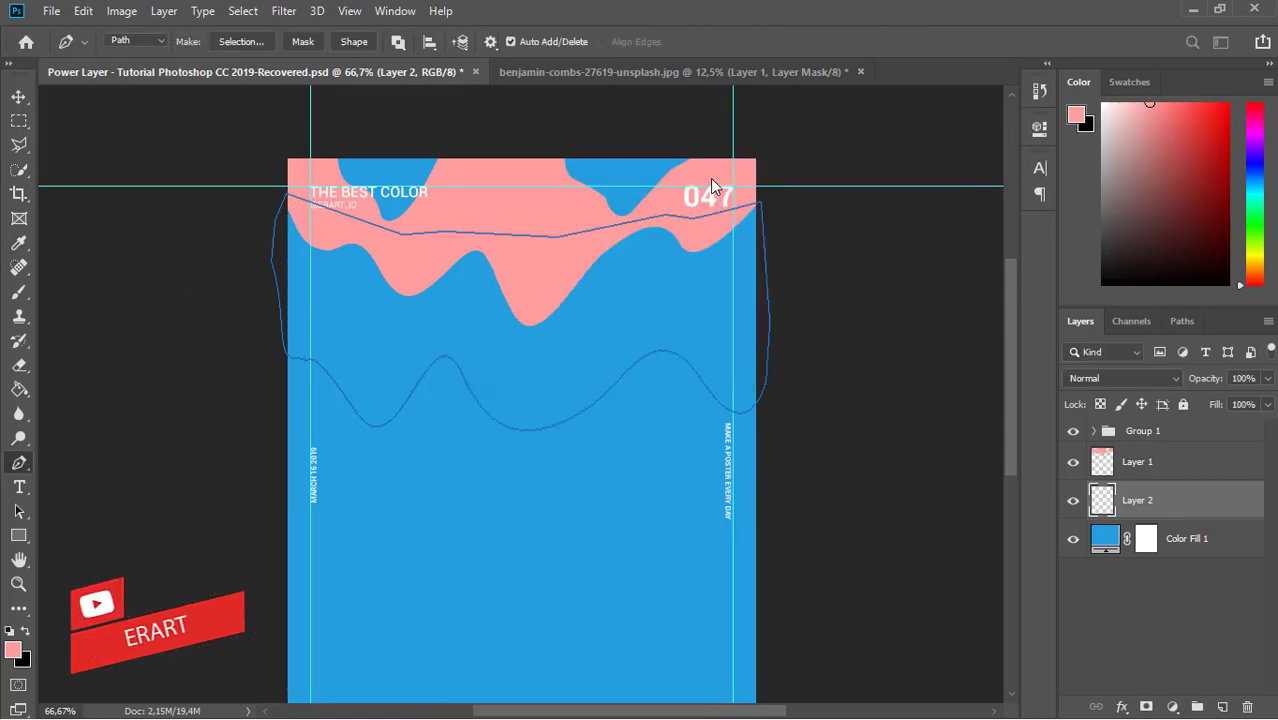
left_click(19, 389)
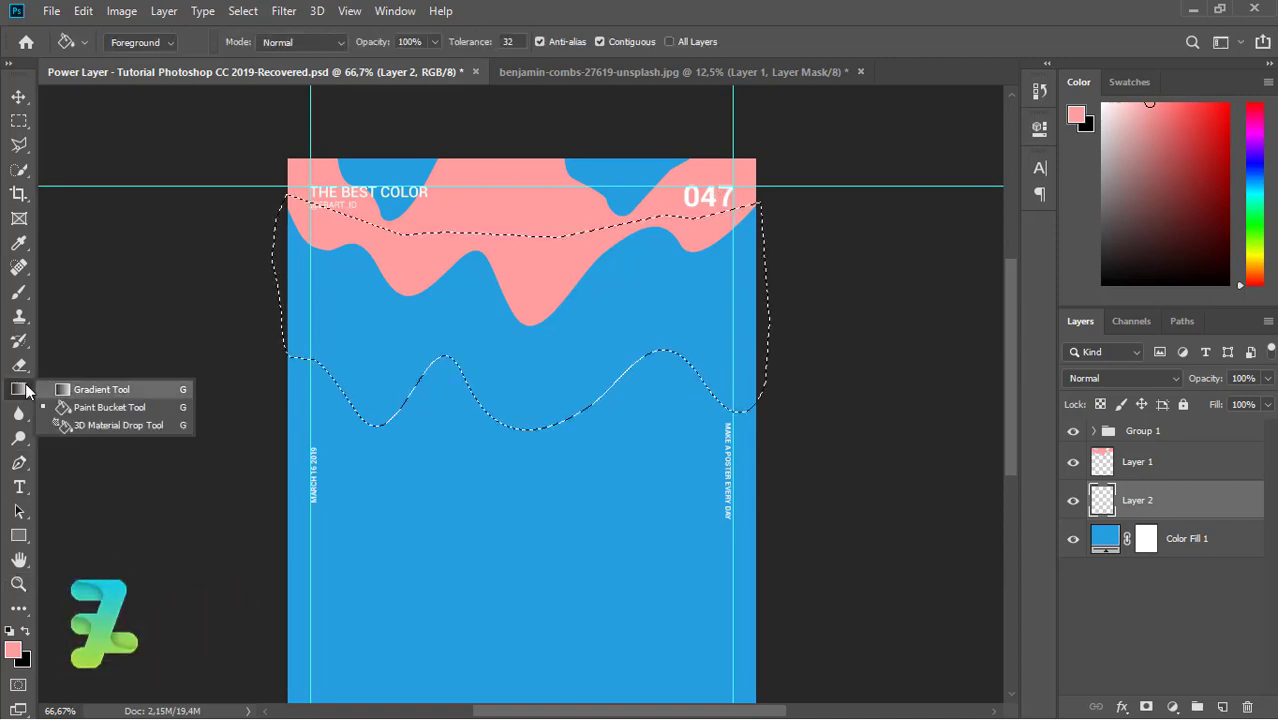
- Make the gradient run from orange ff9804 to light orange ffb64d
left_click(110, 383)
left_click(131, 44)
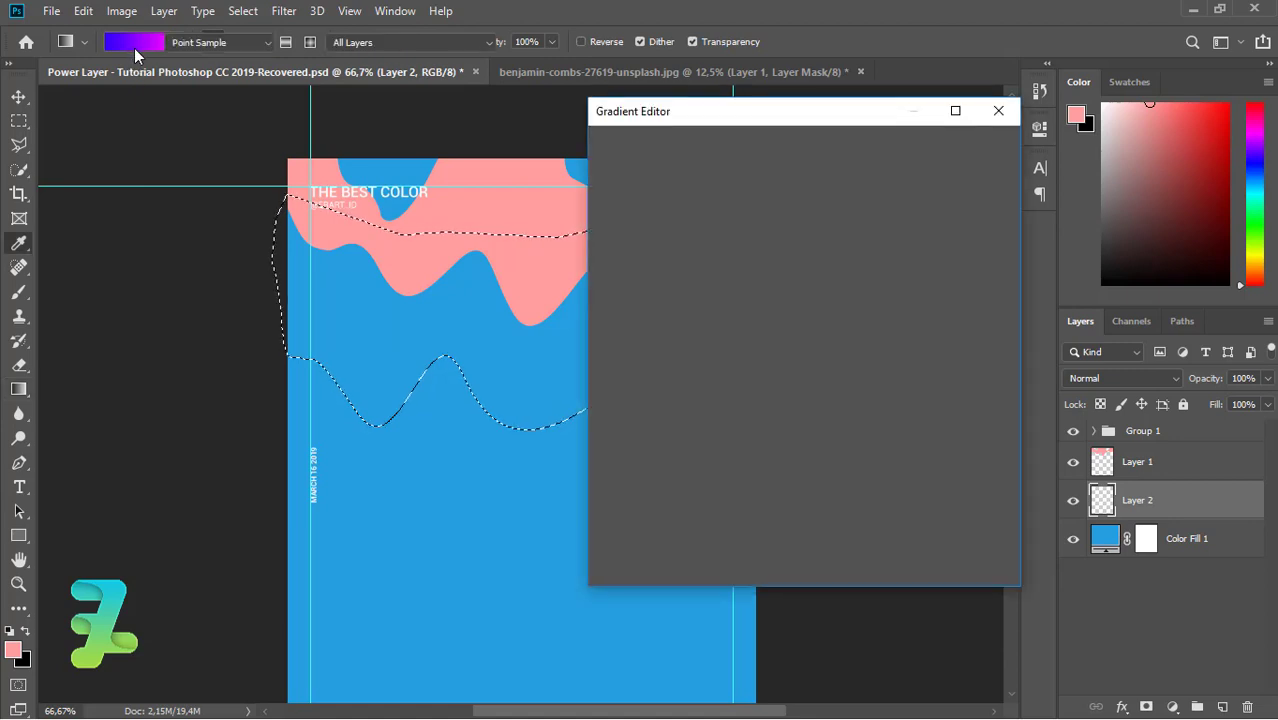
double_click(613, 454)
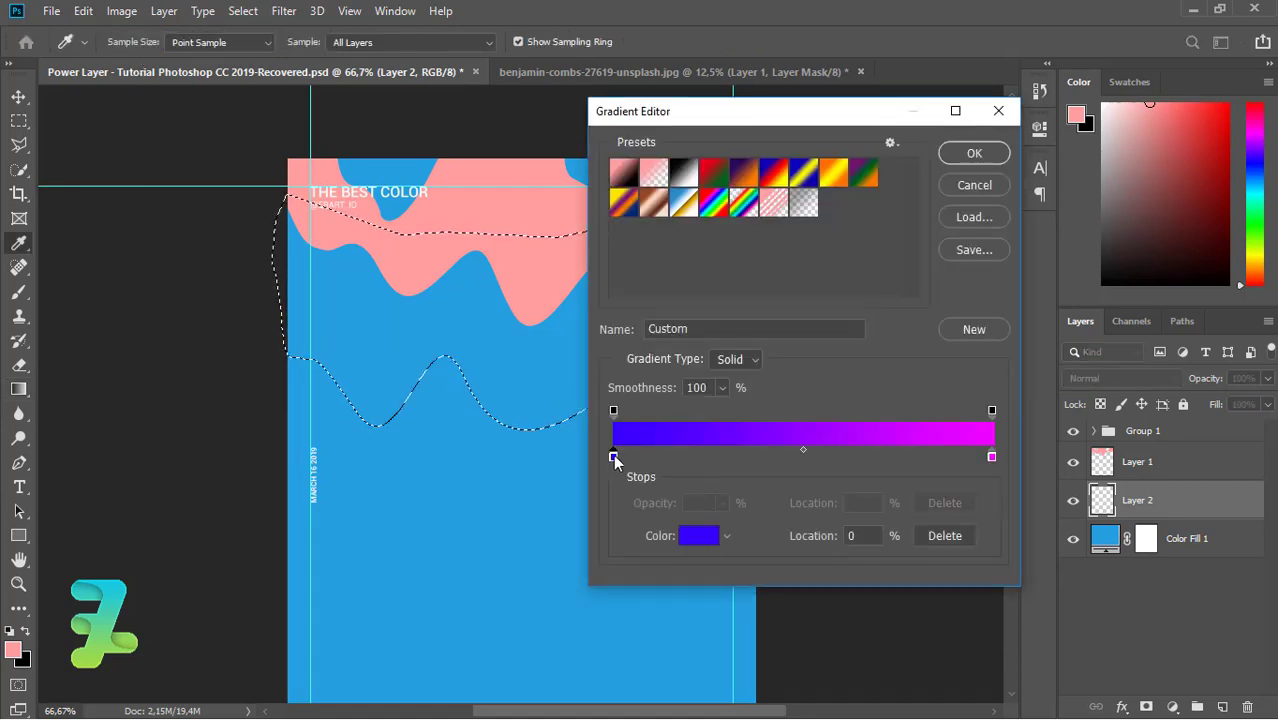
left_click_drag(613, 454, 828, 585)
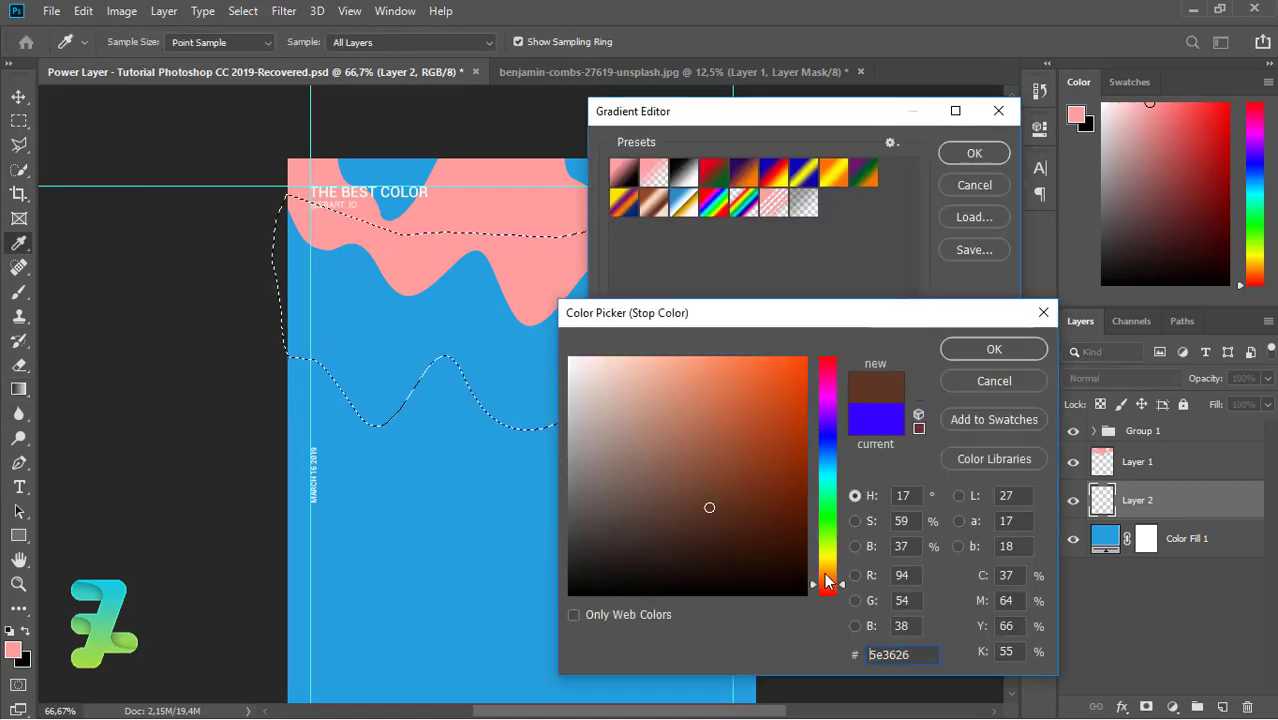
left_click(807, 388)
left_click(958, 349)
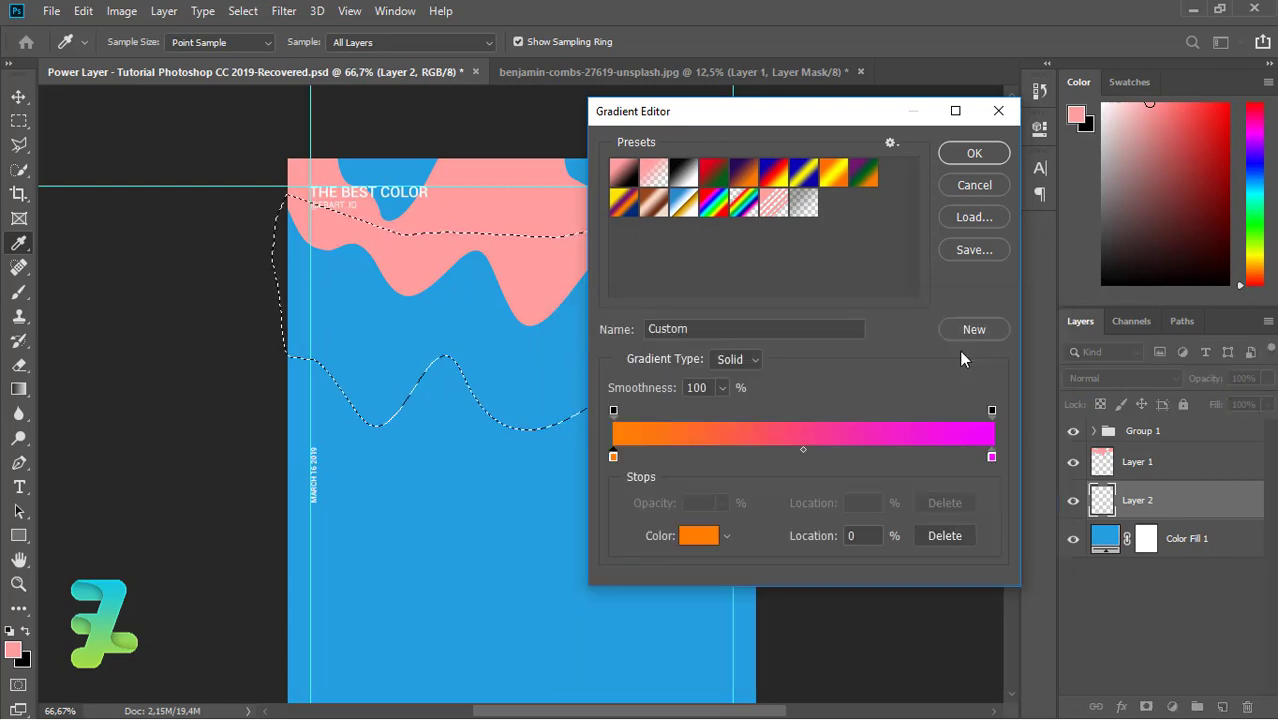
double_click(991, 456)
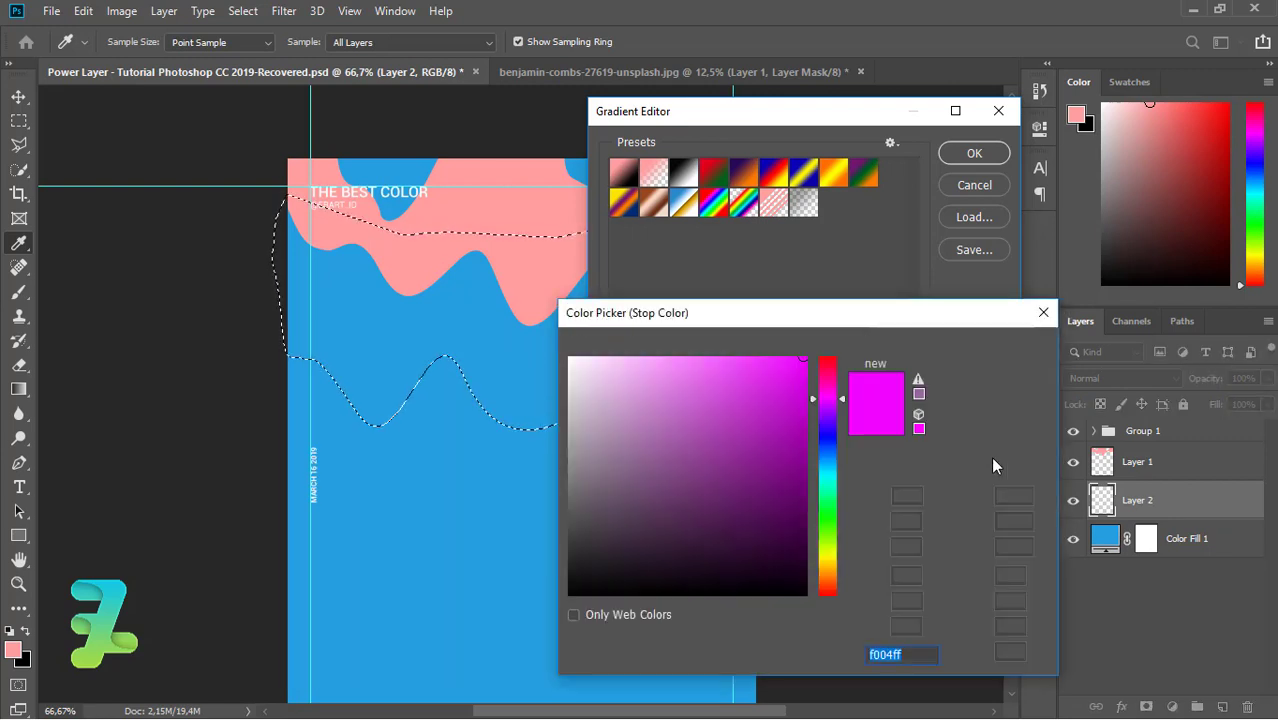
left_click(828, 573)
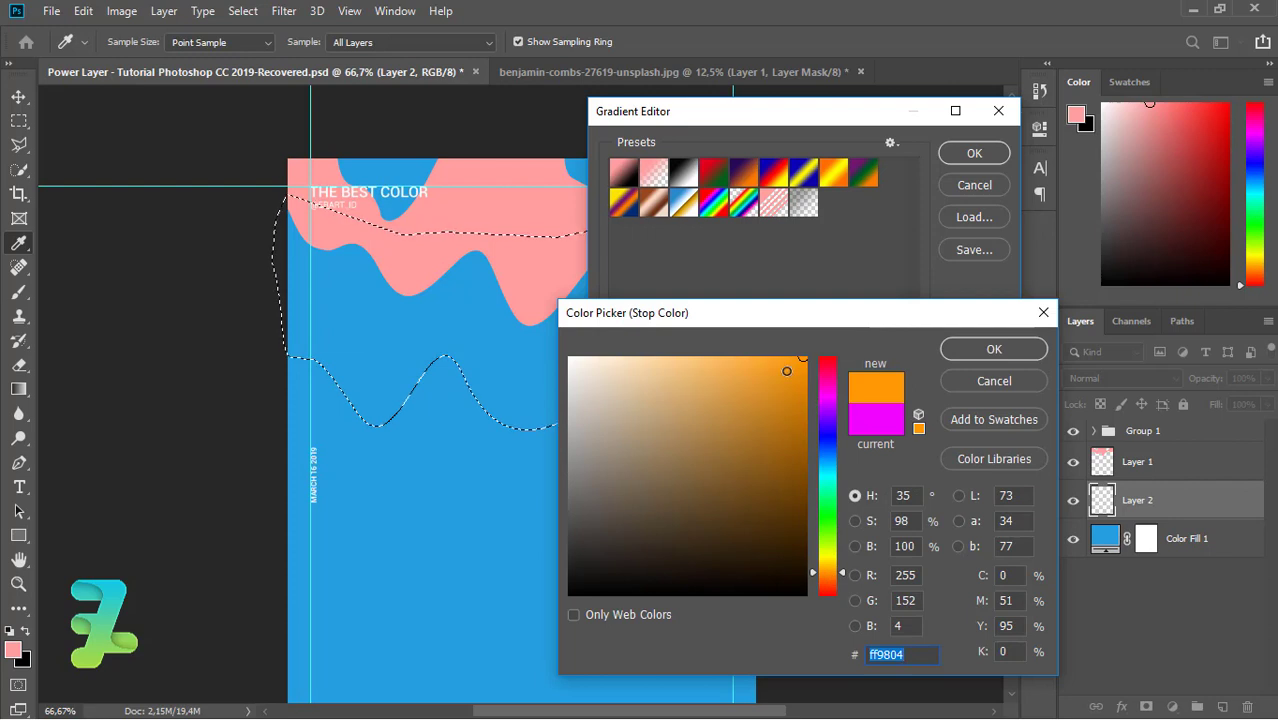
left_click_drag(787, 371, 730, 335)
left_click(971, 349)
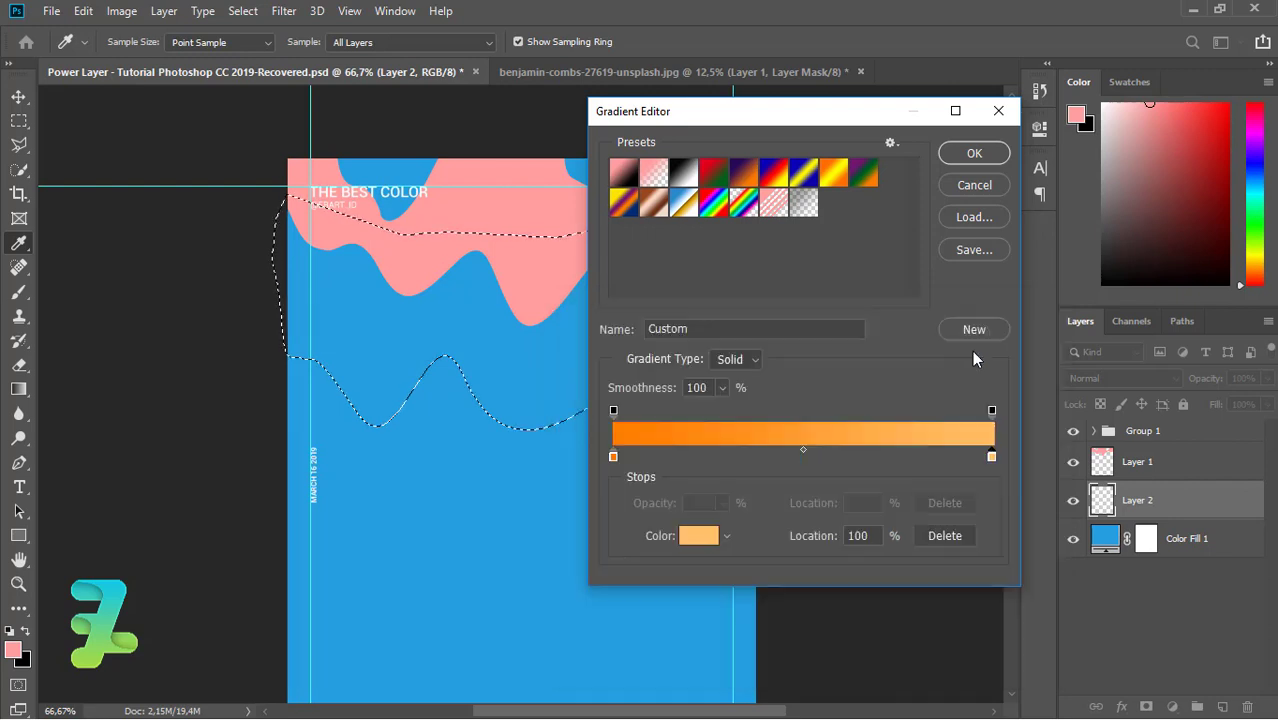
left_click(971, 155)
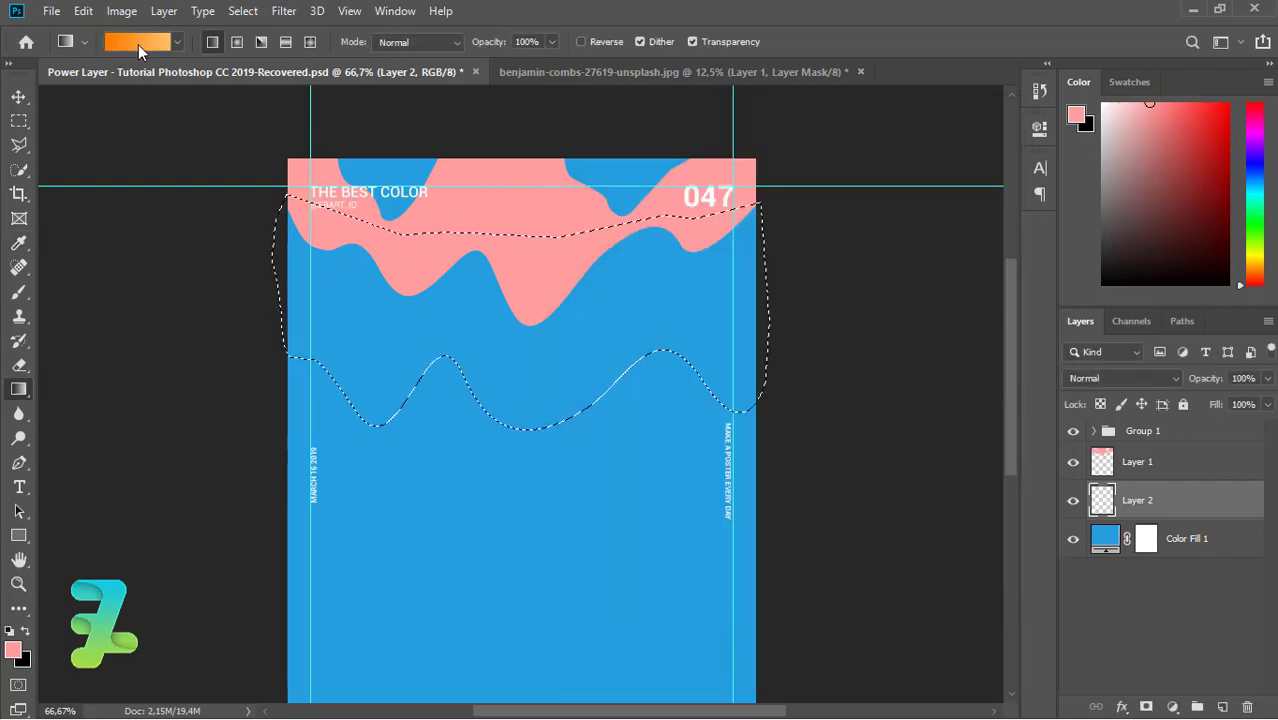
- Drag the orange gradient vertically over the wave until it fades to pale orange, then deselect
left_click_drag(475, 245, 521, 474)
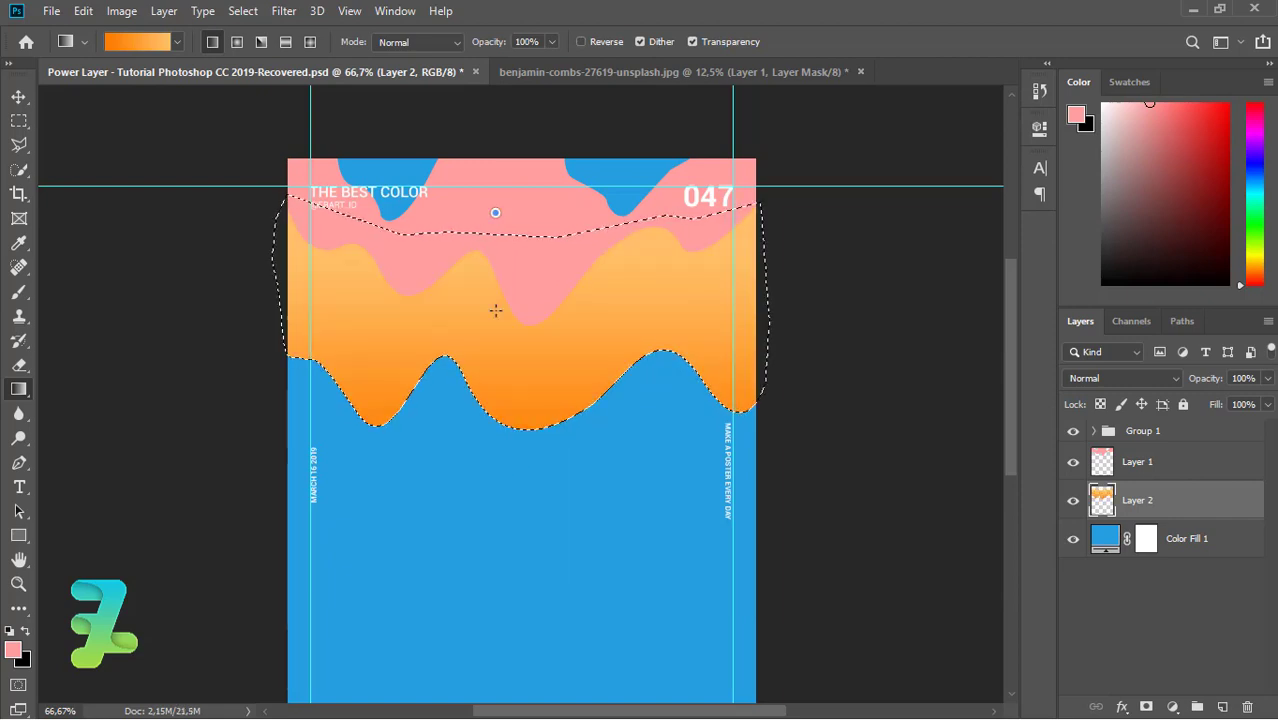
left_click_drag(505, 278, 512, 489)
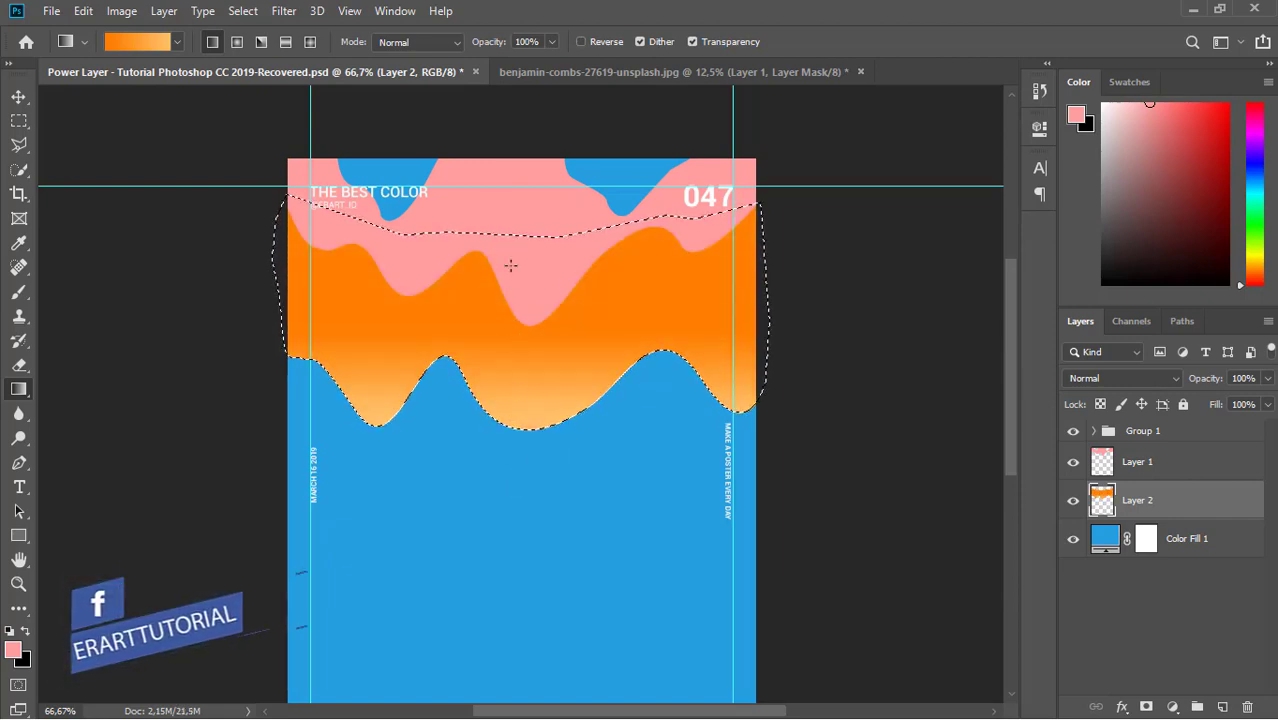
left_click_drag(507, 265, 513, 536)
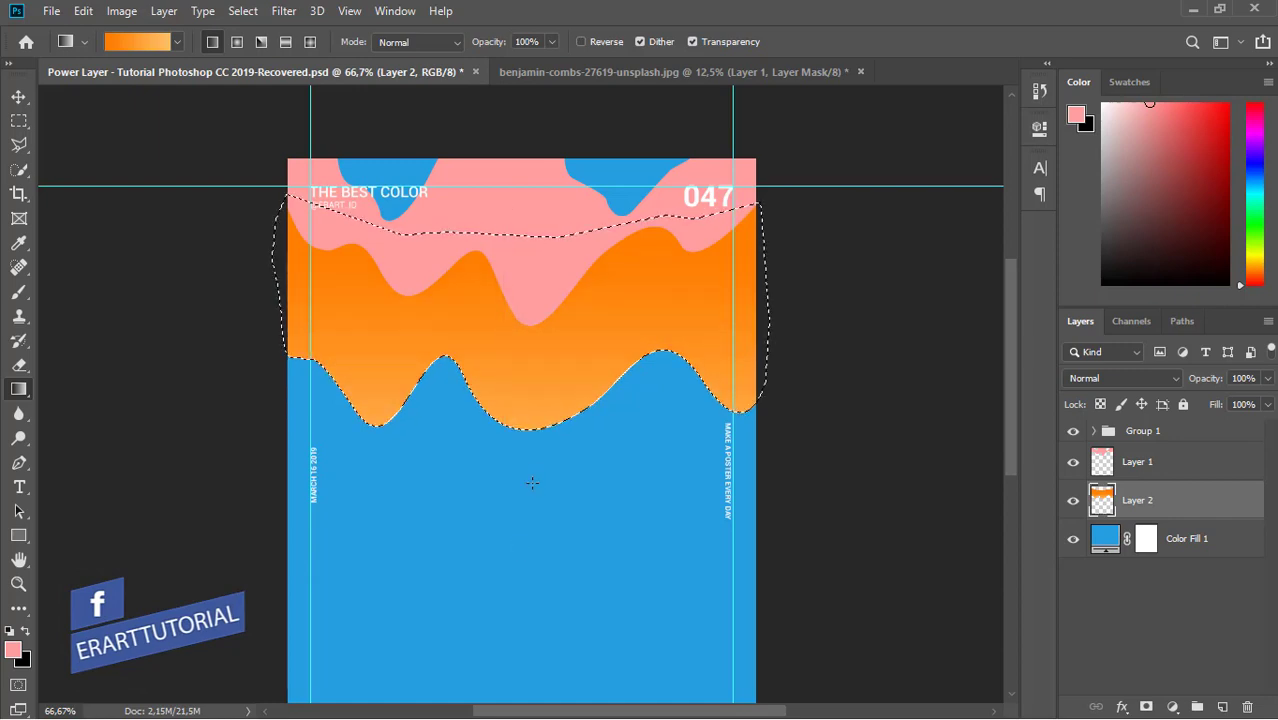
left_click_drag(533, 191, 533, 430)
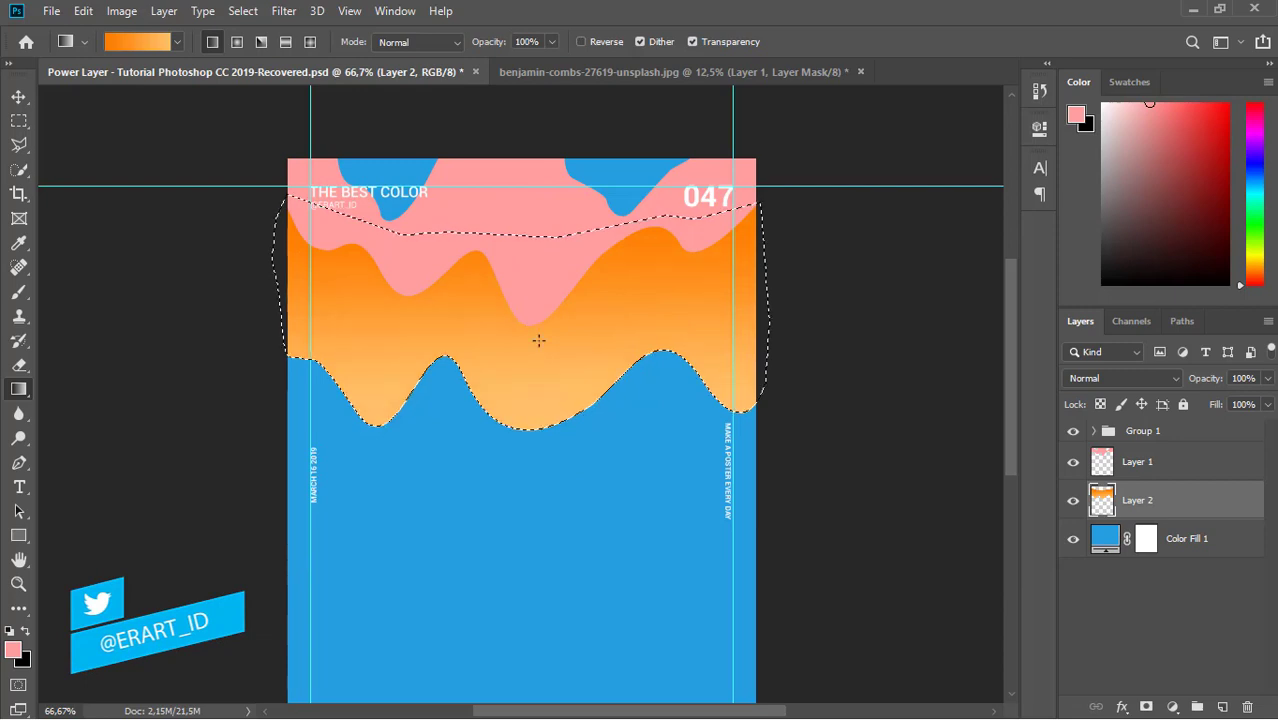
left_click_drag(536, 337, 560, 620)
left_click_drag(507, 291, 513, 394)
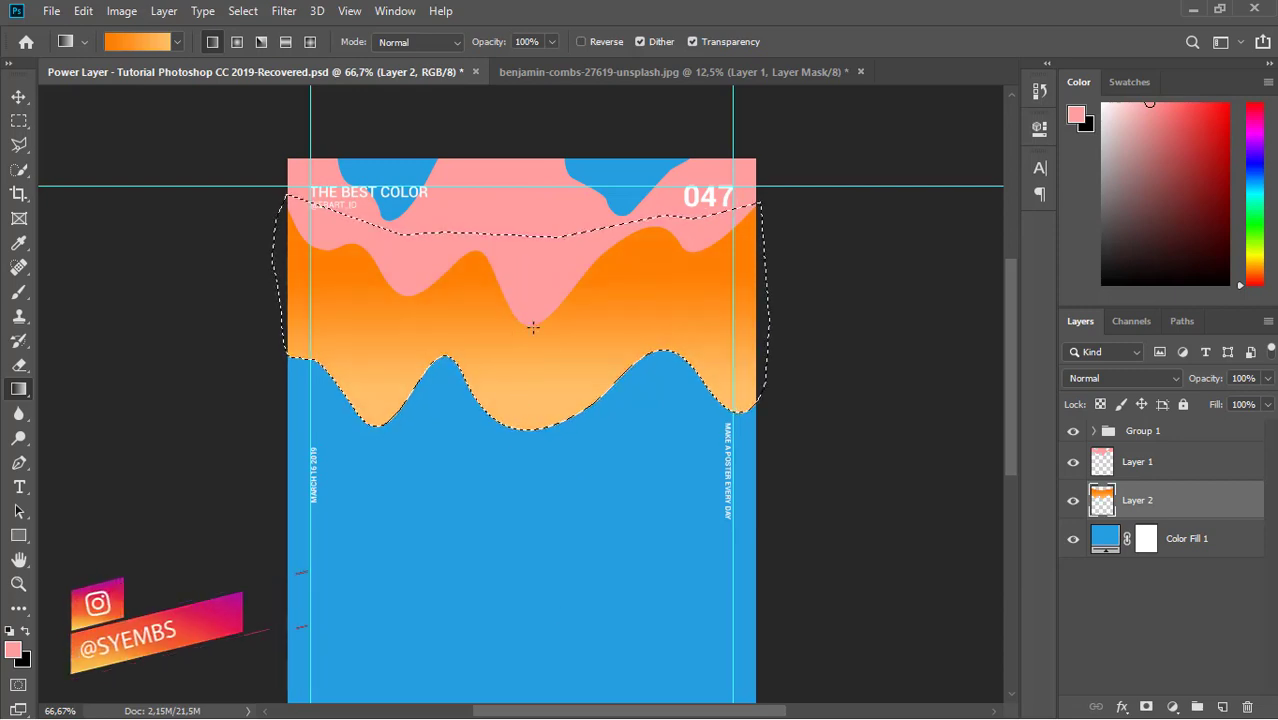
key("ctrl+d")
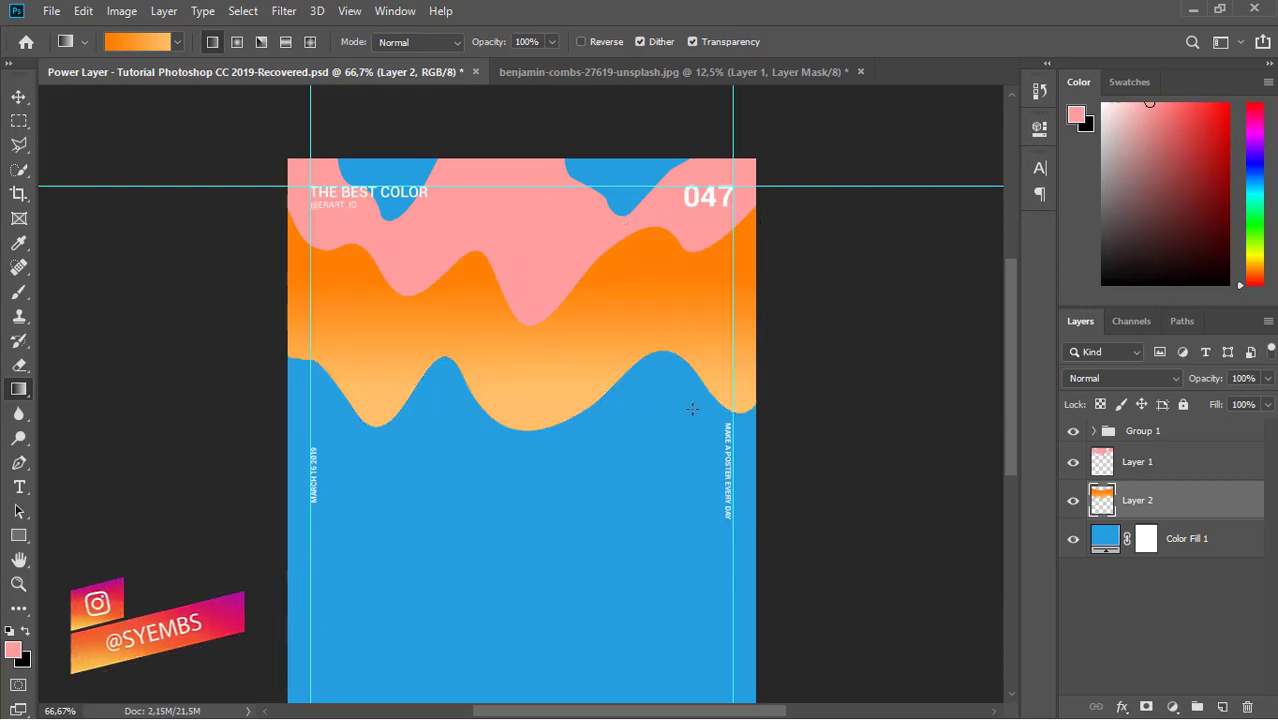
- Create empty Layer 3 directly above the blue Color Fill 1 layer and keep it active
left_click(1107, 541)
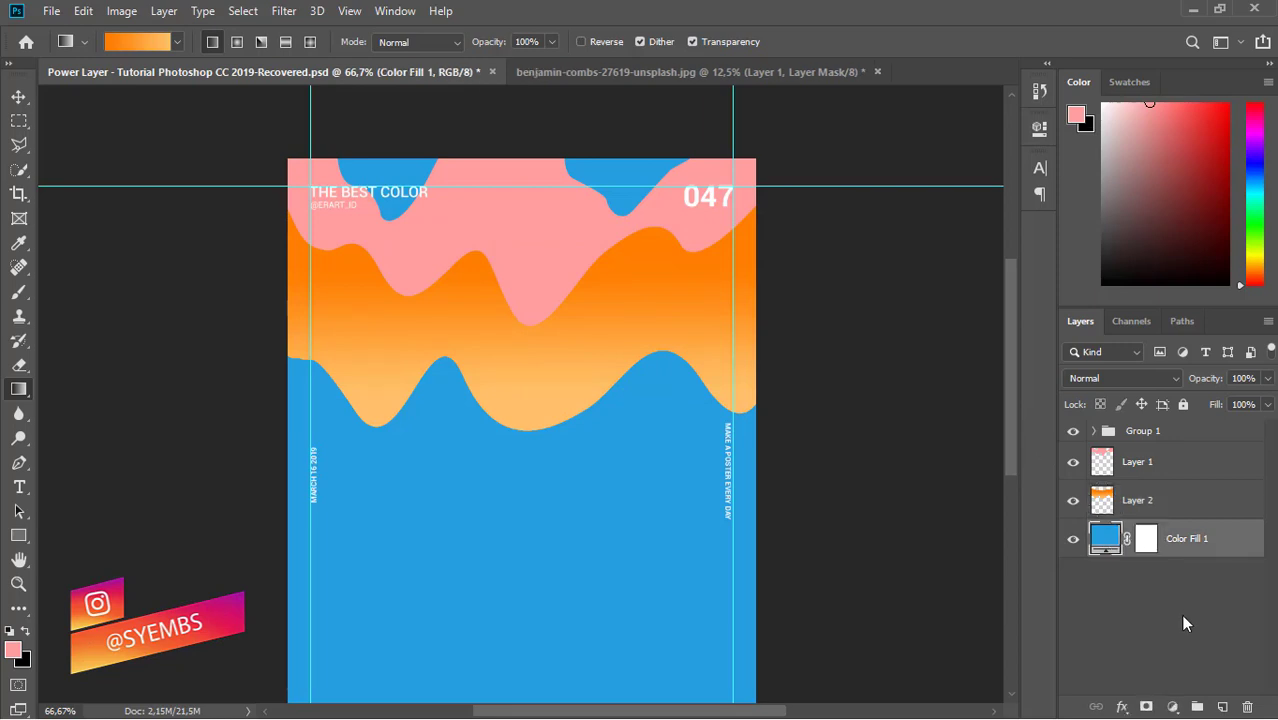
left_click(1222, 707)
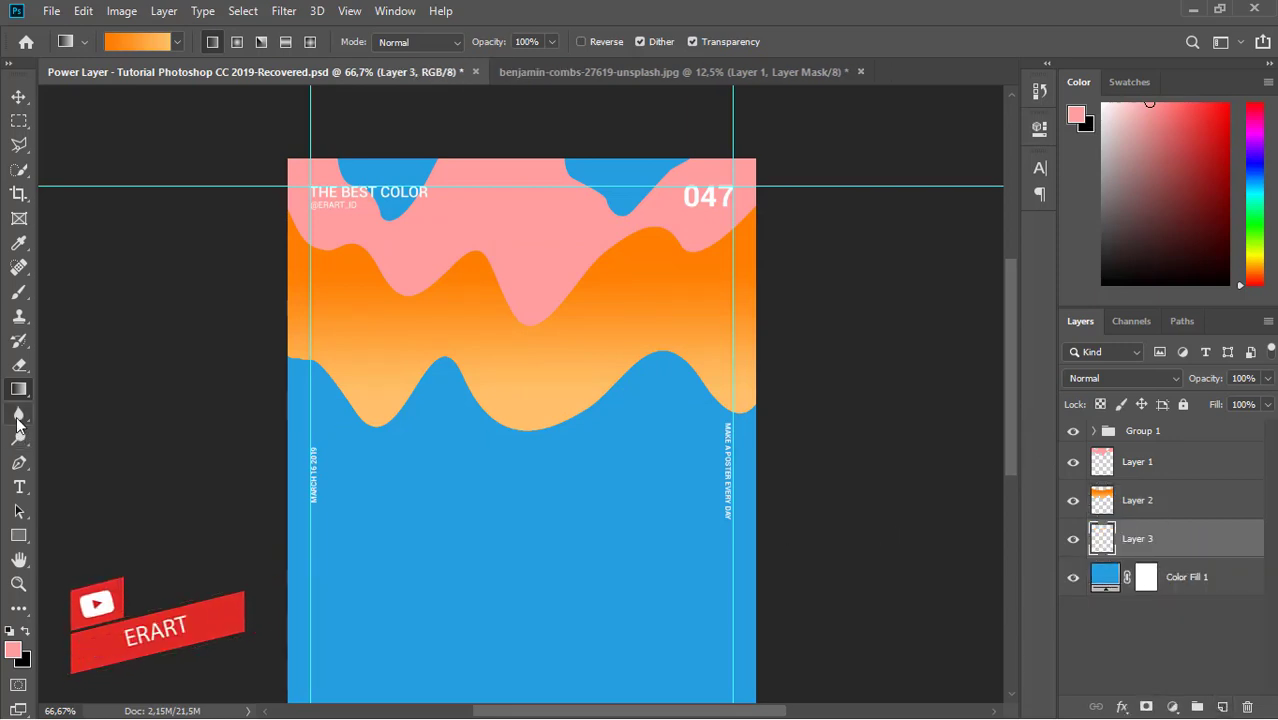
left_click(18, 462)
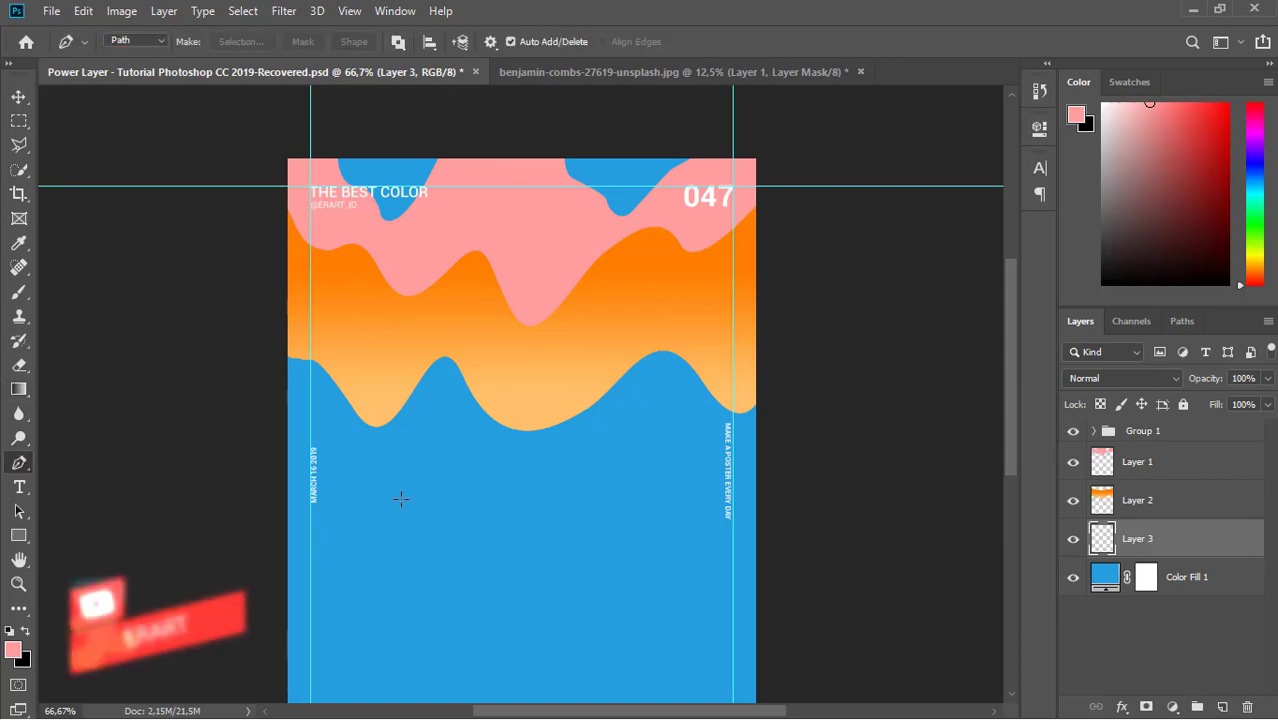
mouse_move(1015, 402)
left_mouse_down()
mouse_move(1017, 440)
mouse_move(1008, 413)
left_mouse_up()
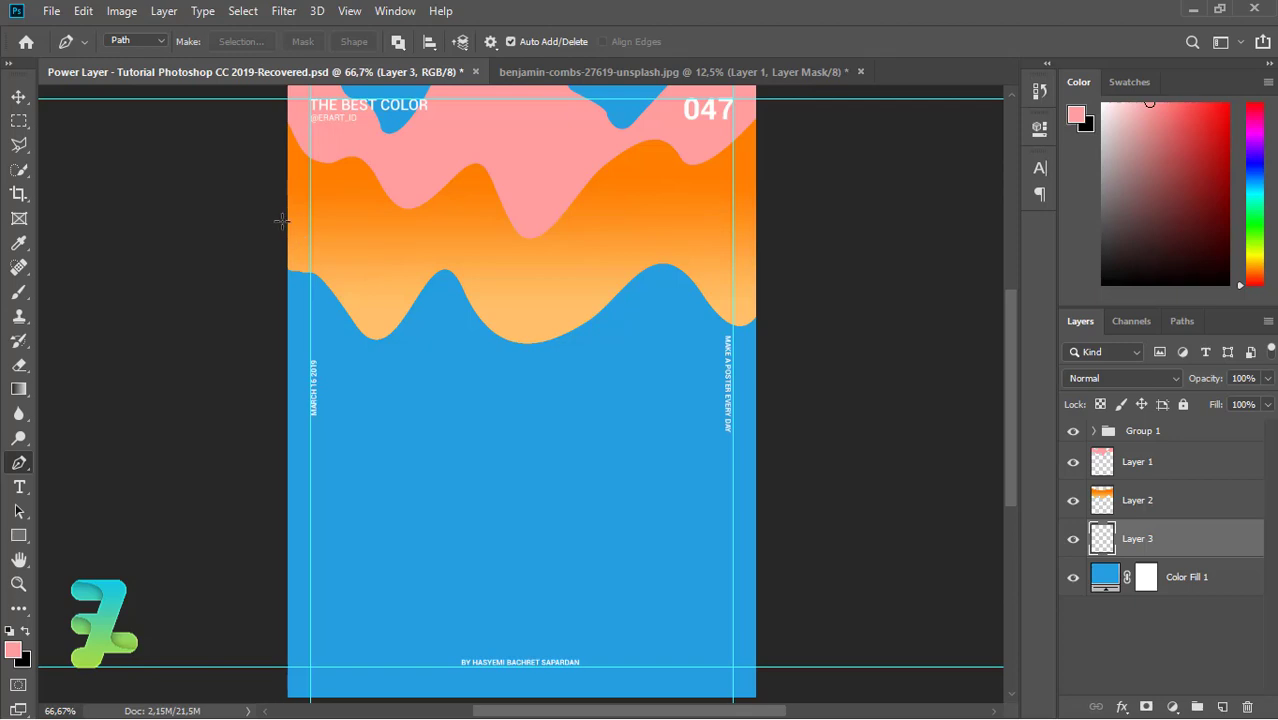
left_click(1094, 502)
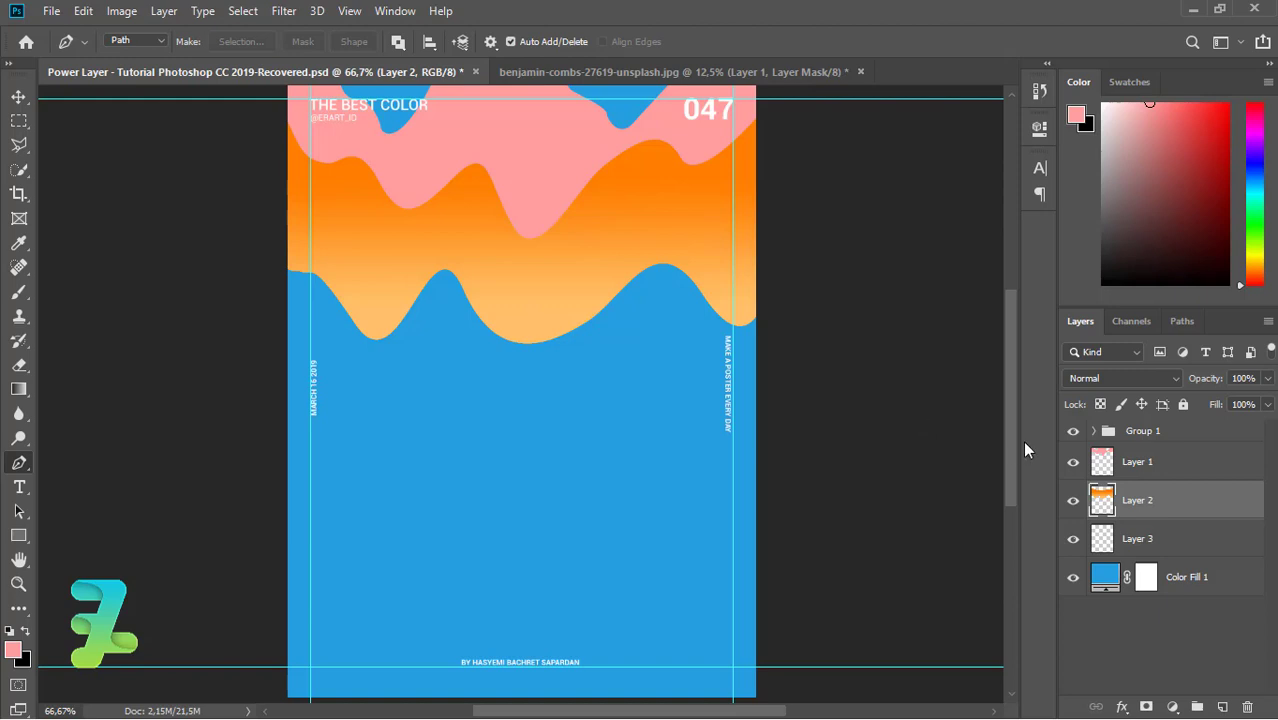
key("alt+bracketleft")
- Draw a wavy Layer 3 path from the orange band down across the blue area and back up the left edge
left_click(287, 237)
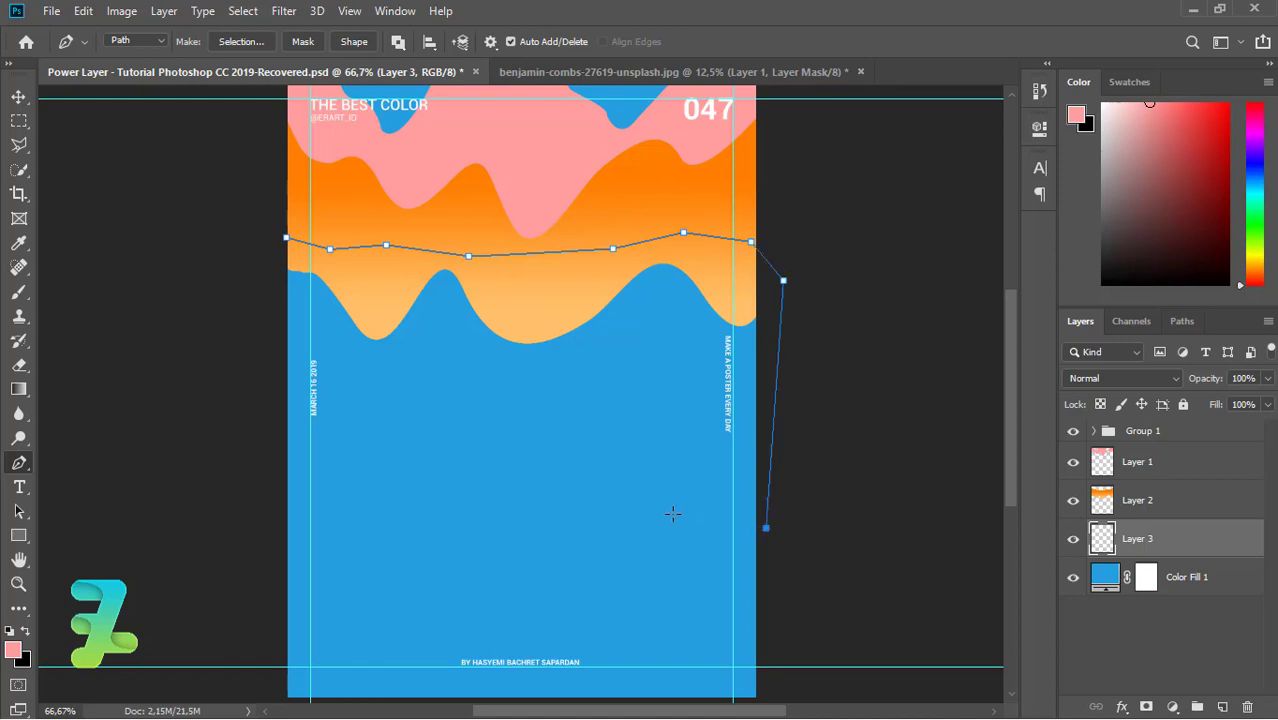
key("ctrl+z")
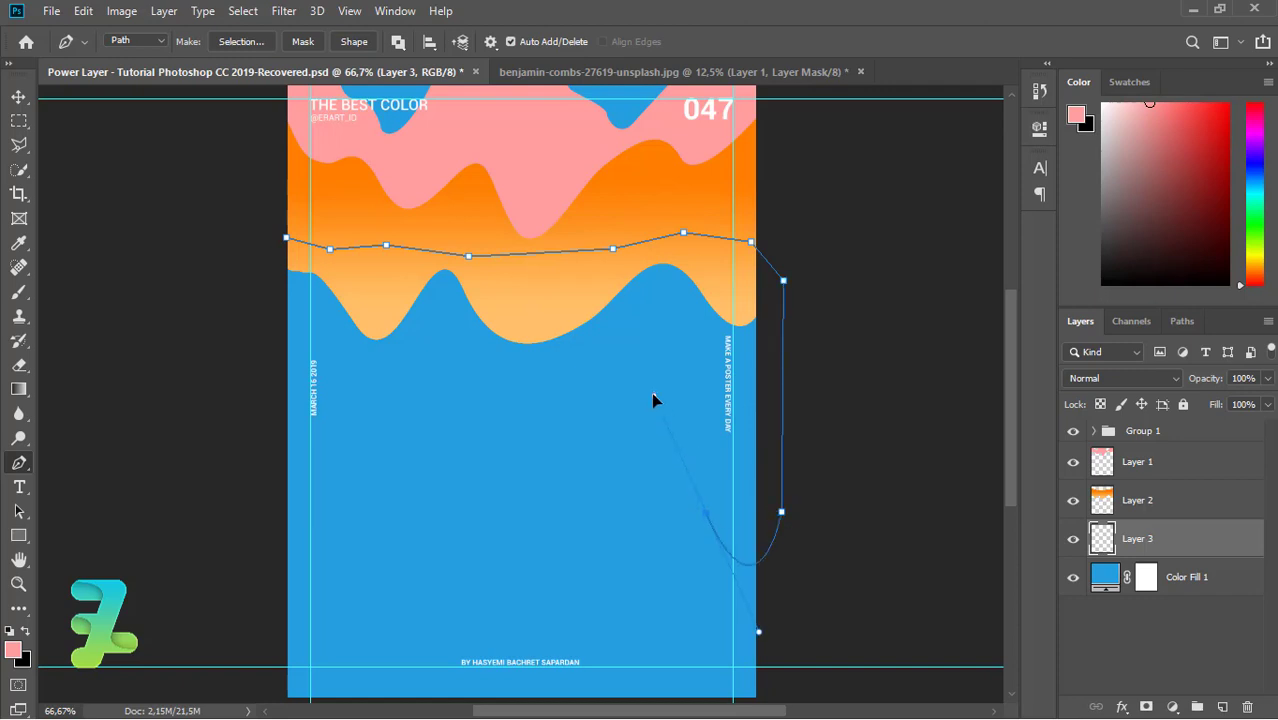
left_click_drag(652, 392, 674, 409)
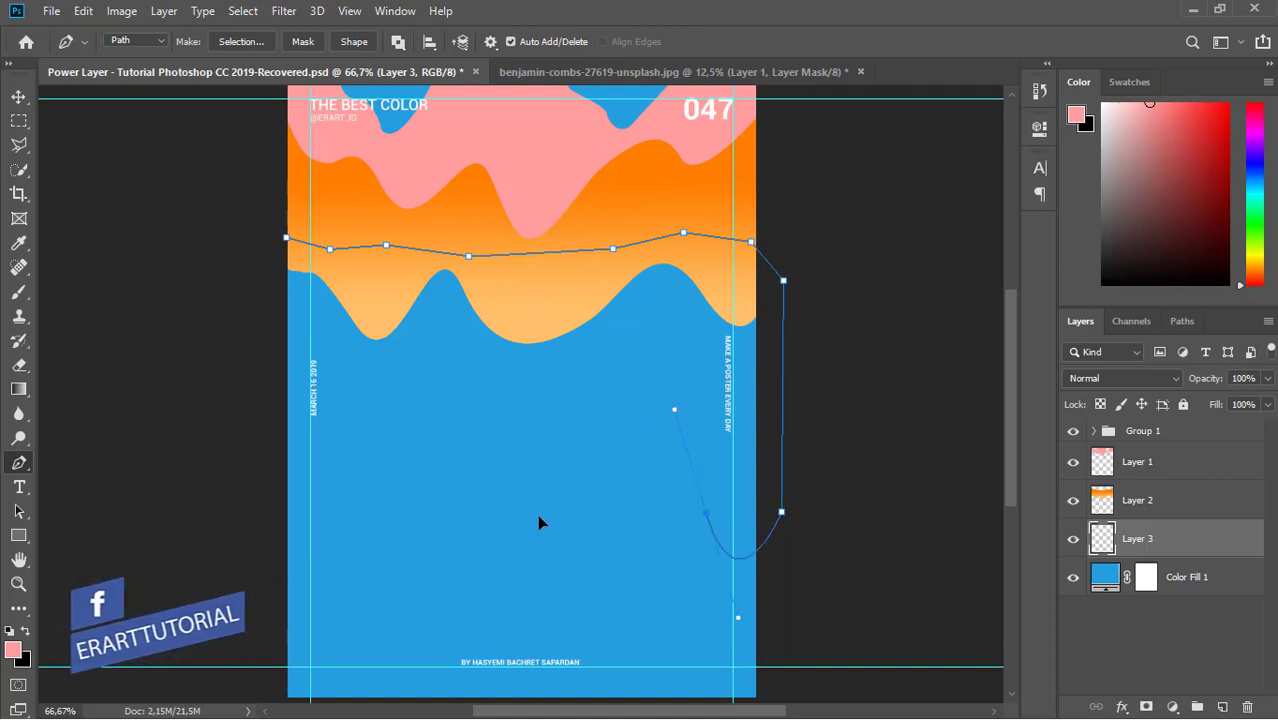
left_click_drag(462, 555, 494, 590)
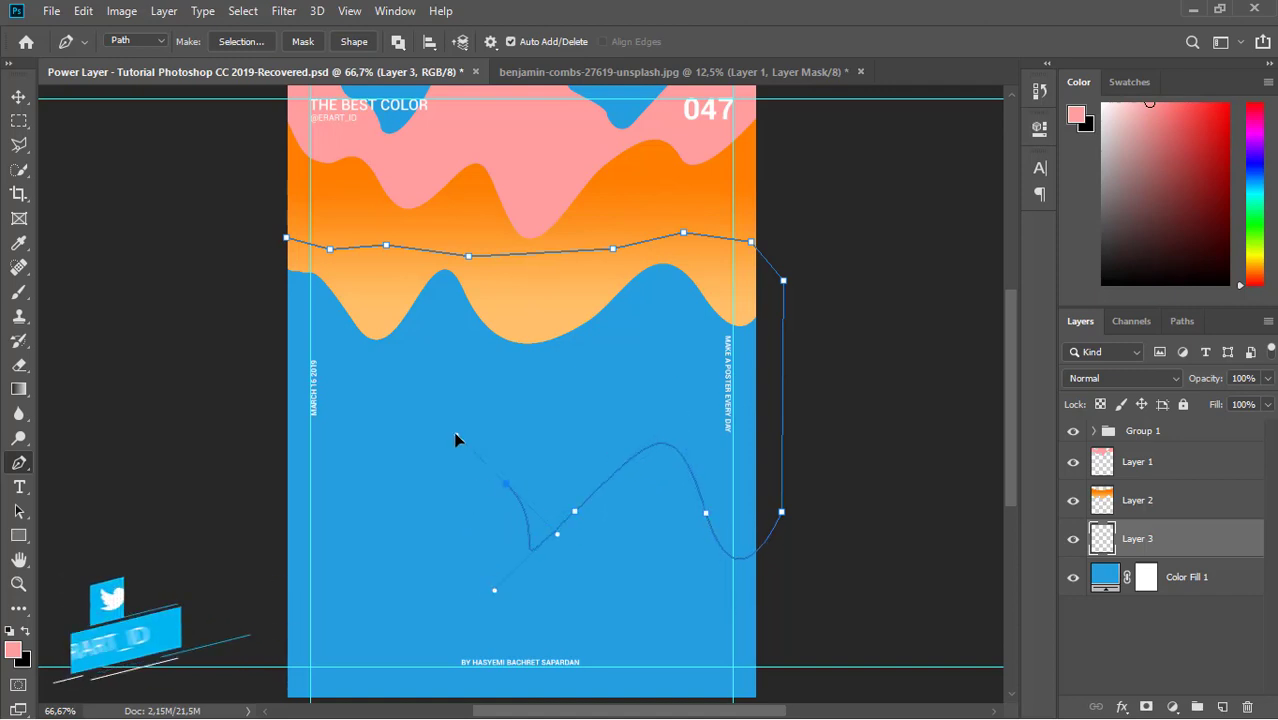
left_click_drag(447, 441, 412, 379)
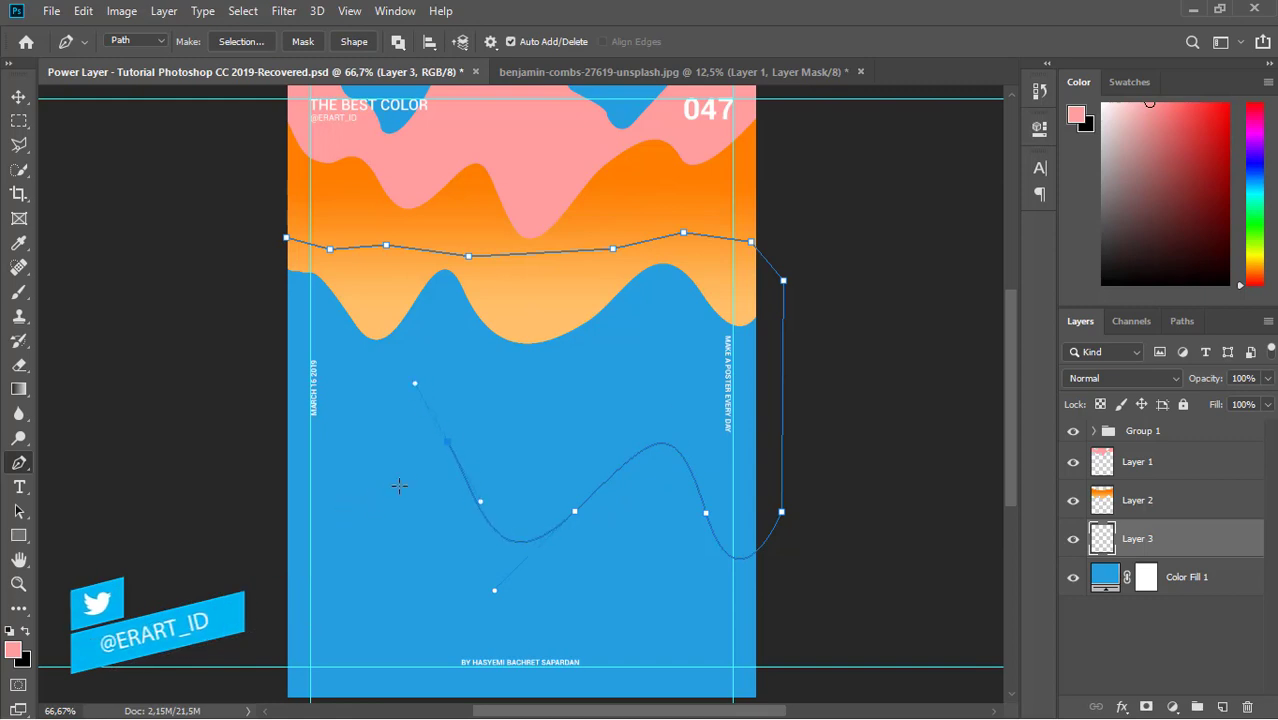
left_click_drag(343, 513, 282, 498)
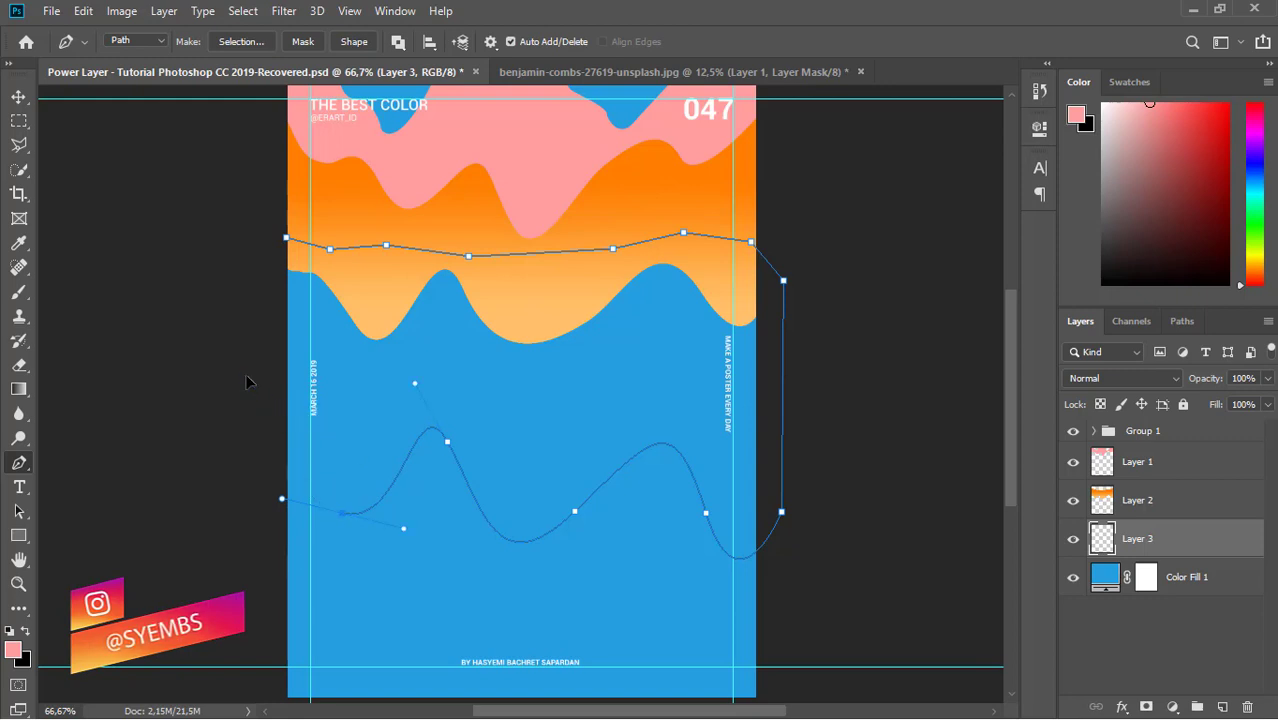
left_click_drag(260, 393, 273, 292)
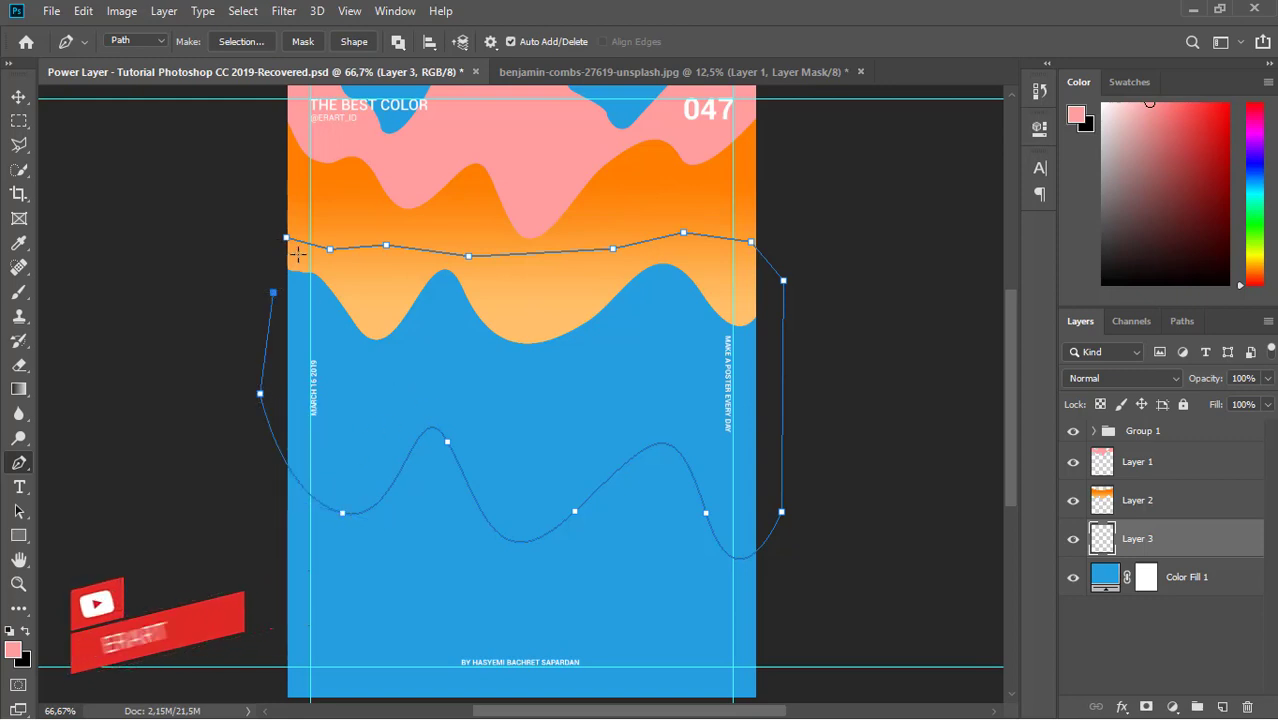
- Turn the Layer 3 path into a selection and choose a cyan foreground colour
right_click(441, 376)
left_click(455, 378)
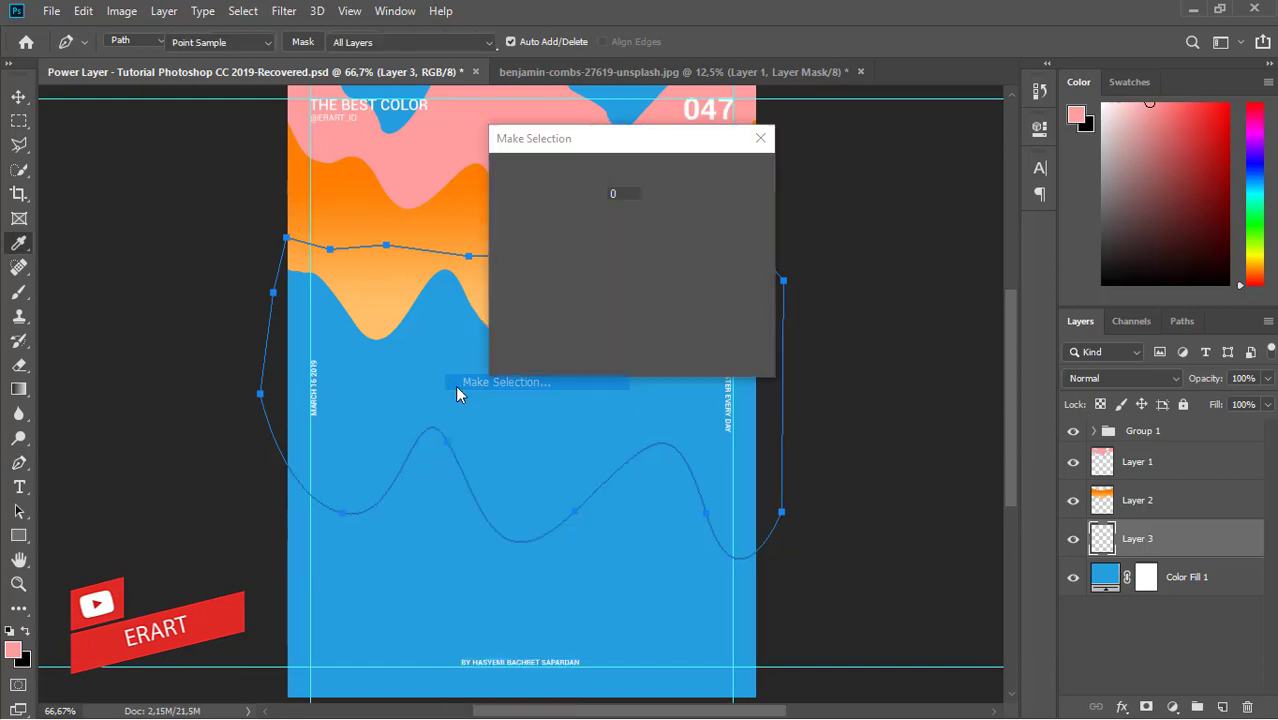
left_click(721, 184)
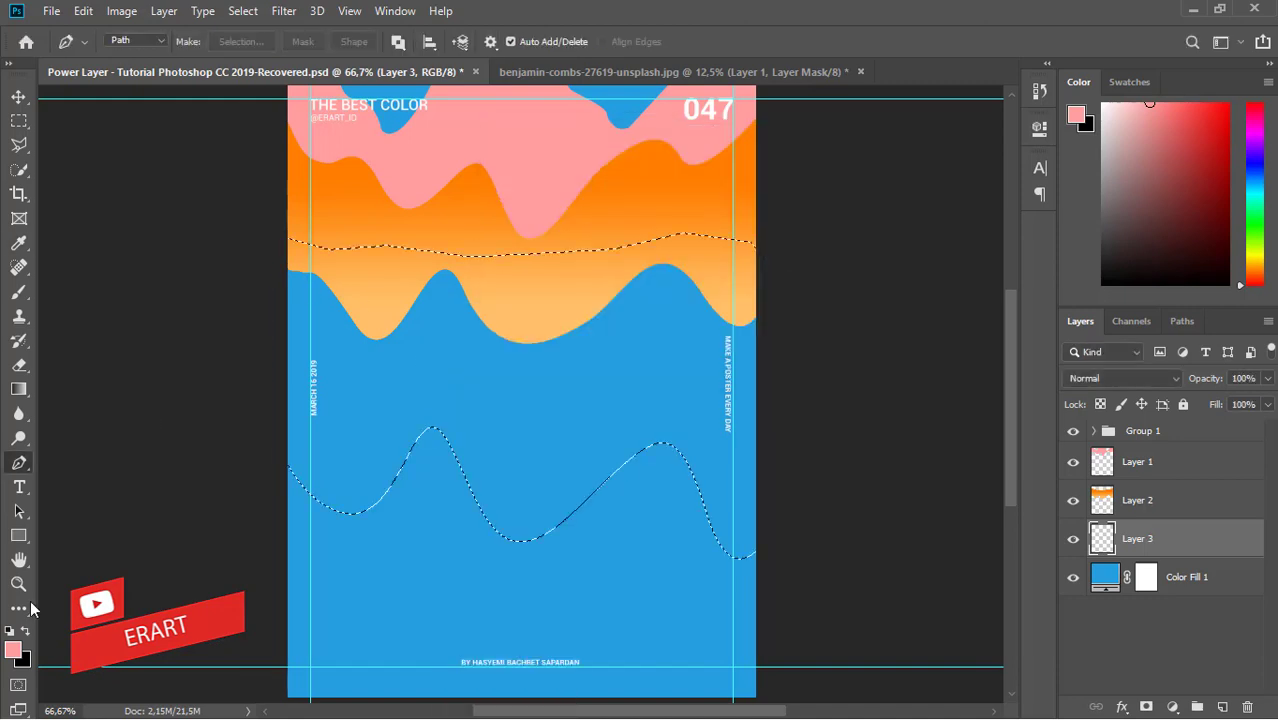
left_click(13, 650)
left_click_drag(828, 592, 828, 477)
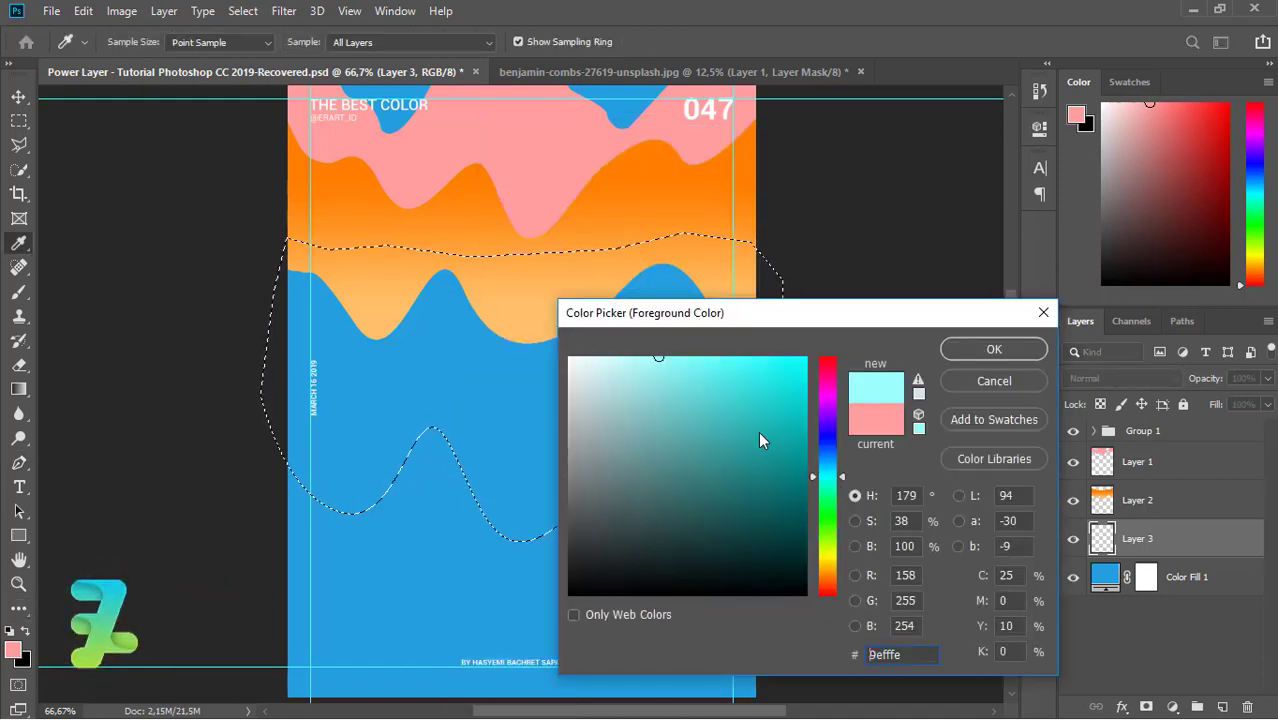
mouse_move(758, 431)
left_mouse_down()
mouse_move(739, 331)
mouse_move(778, 331)
left_mouse_up()
left_click(830, 478)
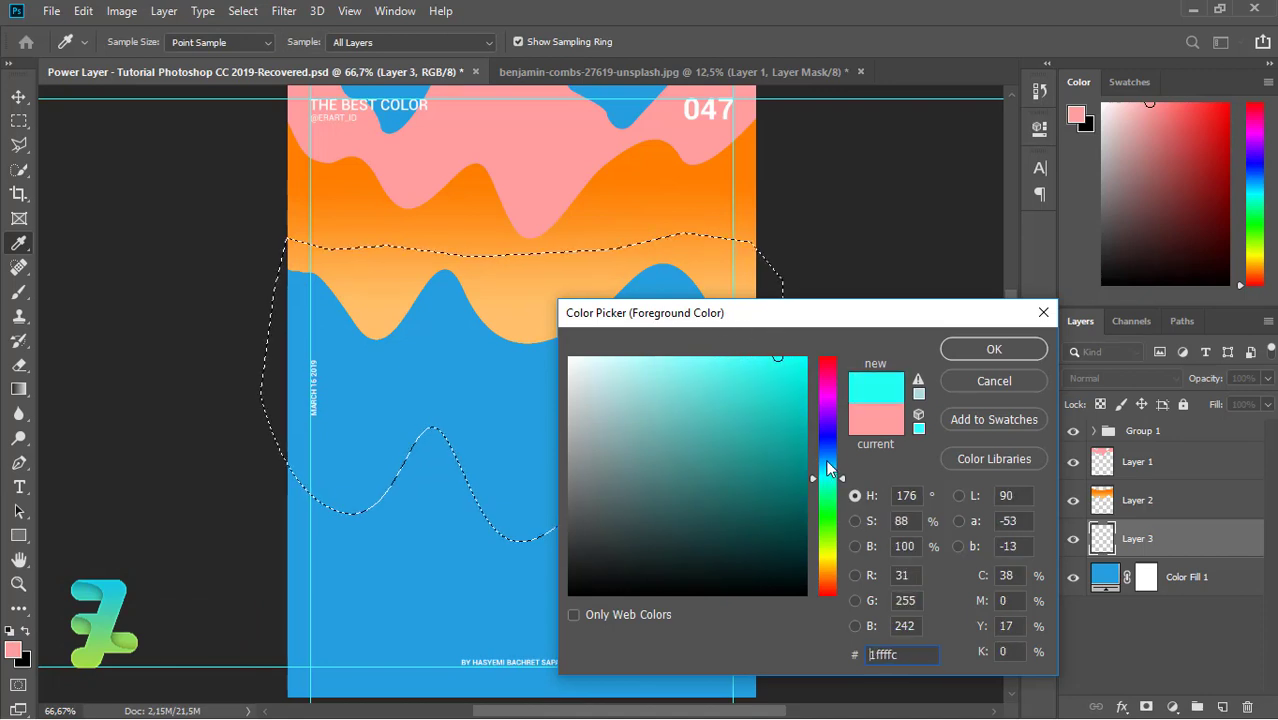
left_click_drag(827, 463, 827, 470)
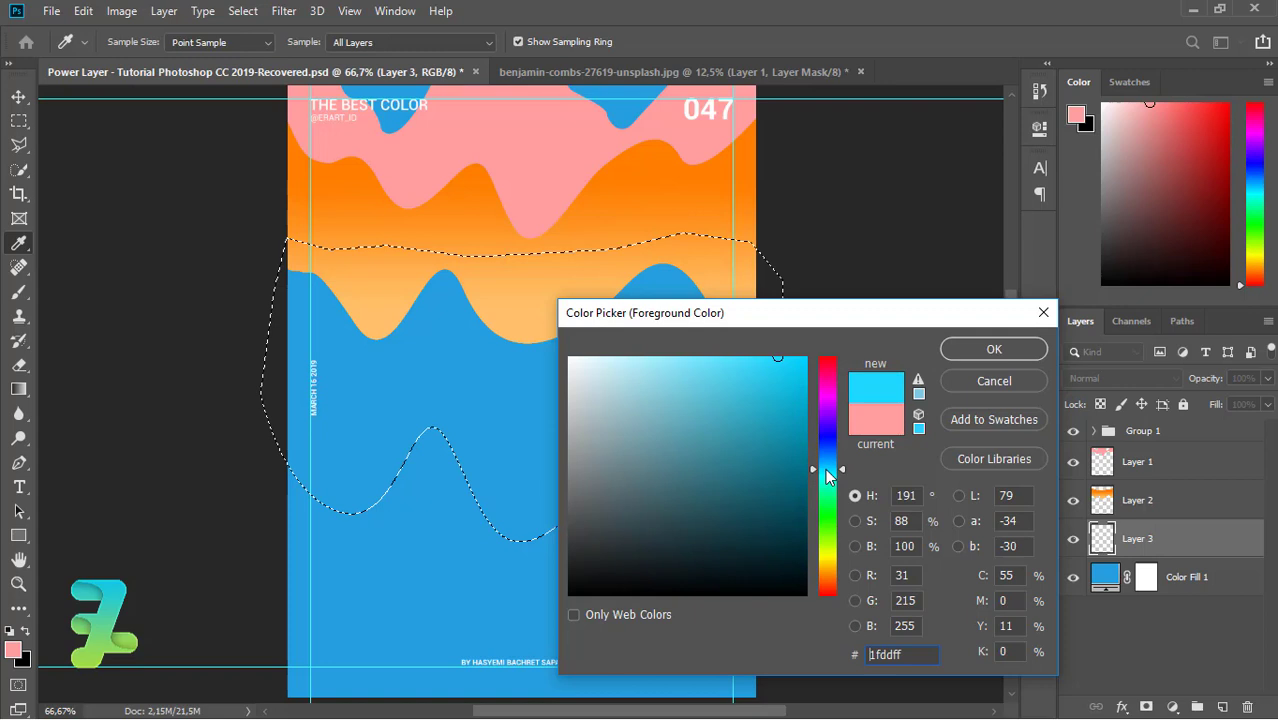
key("Return")
- Paint-bucket the middle wave cyan, then refill it with a lighter cyan
left_click(18, 389)
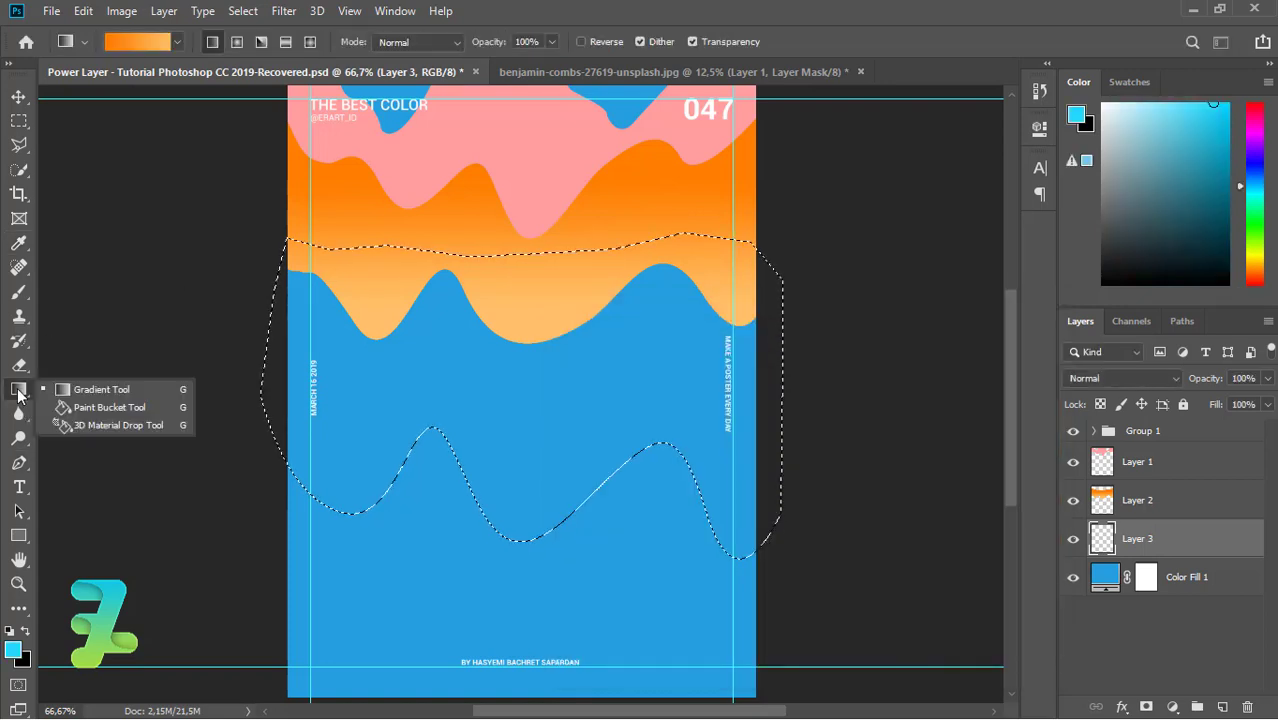
left_click(109, 407)
left_click(338, 420)
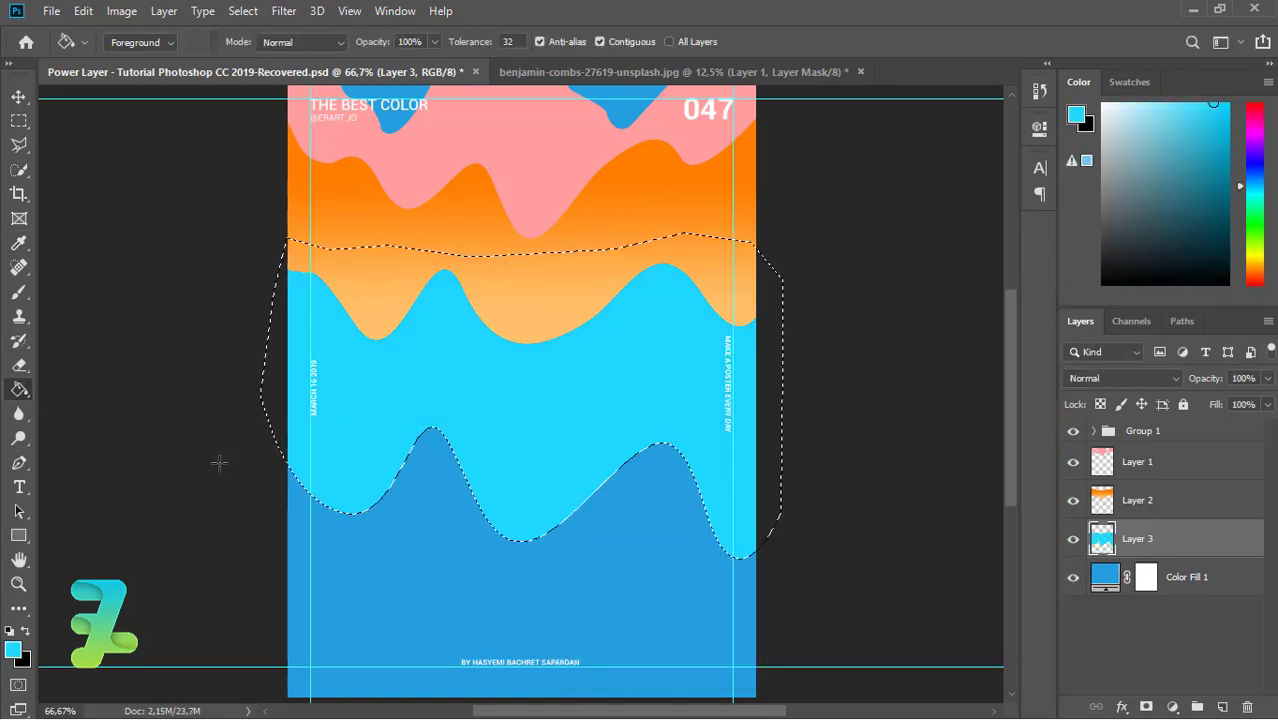
left_click(13, 650)
left_click(720, 353)
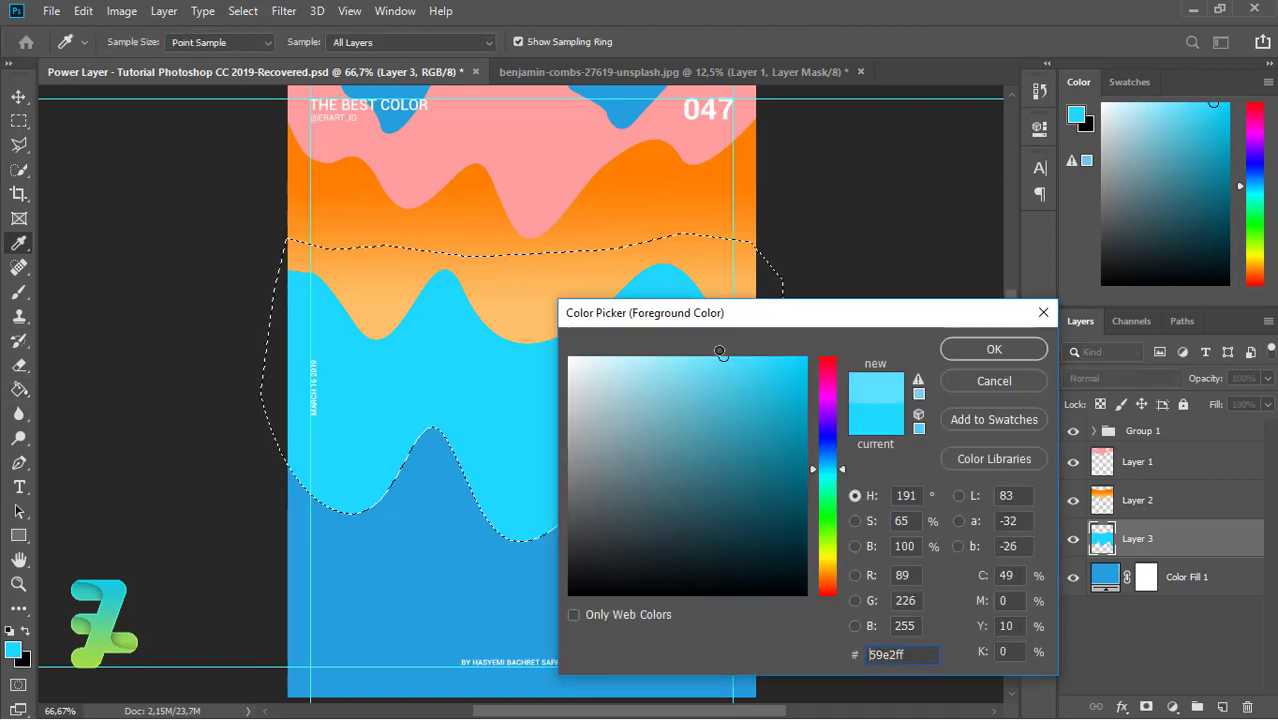
key("Return")
left_click(551, 379)
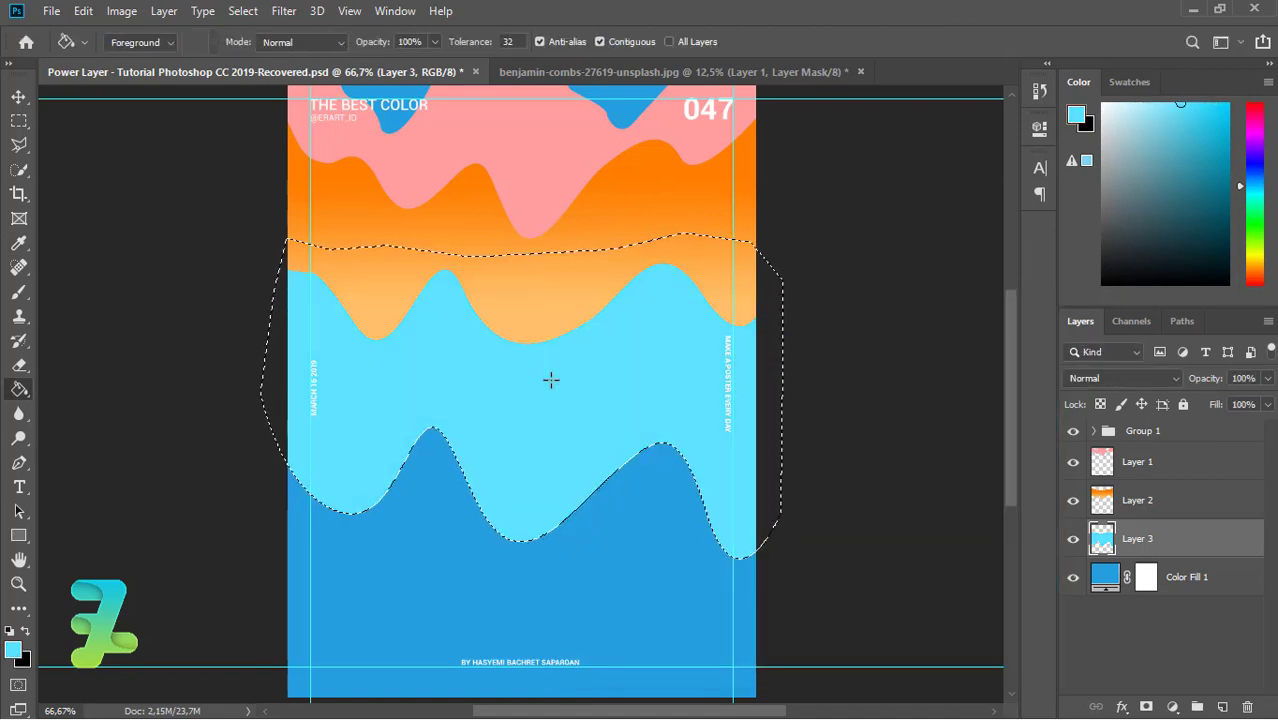
- Settle the wave fill on turquoise #67d7db, deselect, and add empty Layer 4 beneath Layer 3
left_click(13, 650)
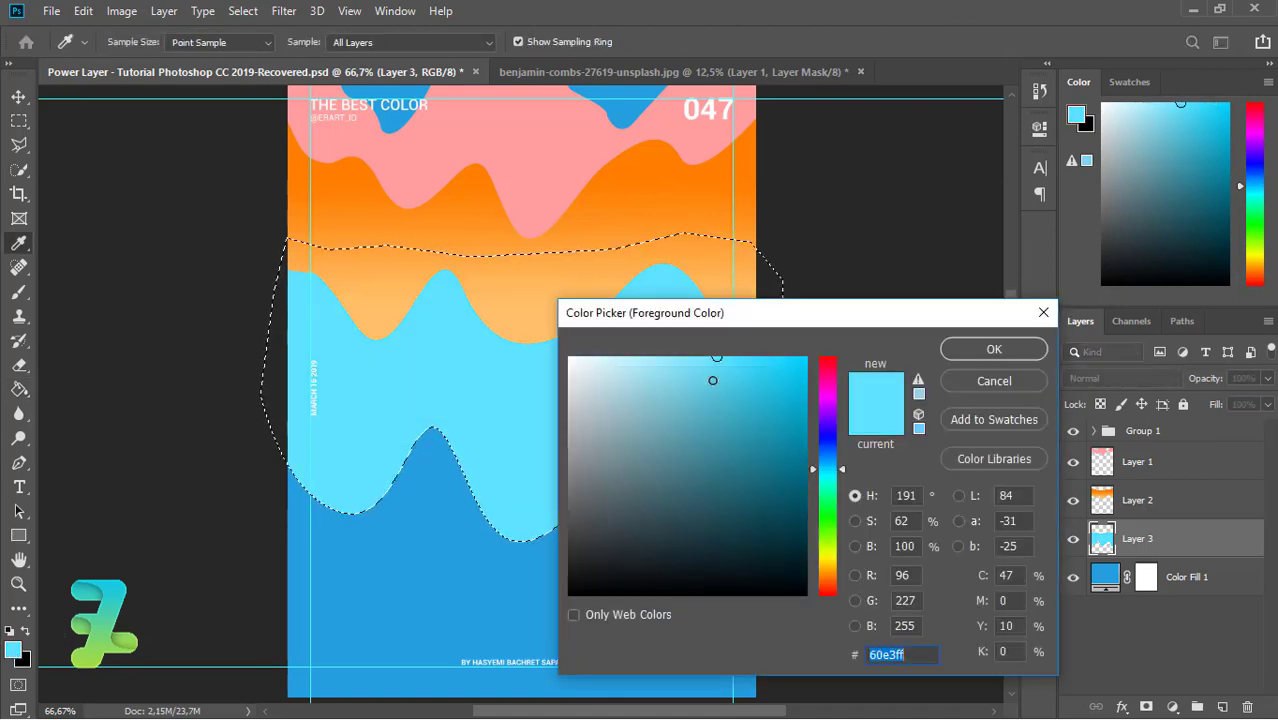
left_click_drag(712, 380, 701, 386)
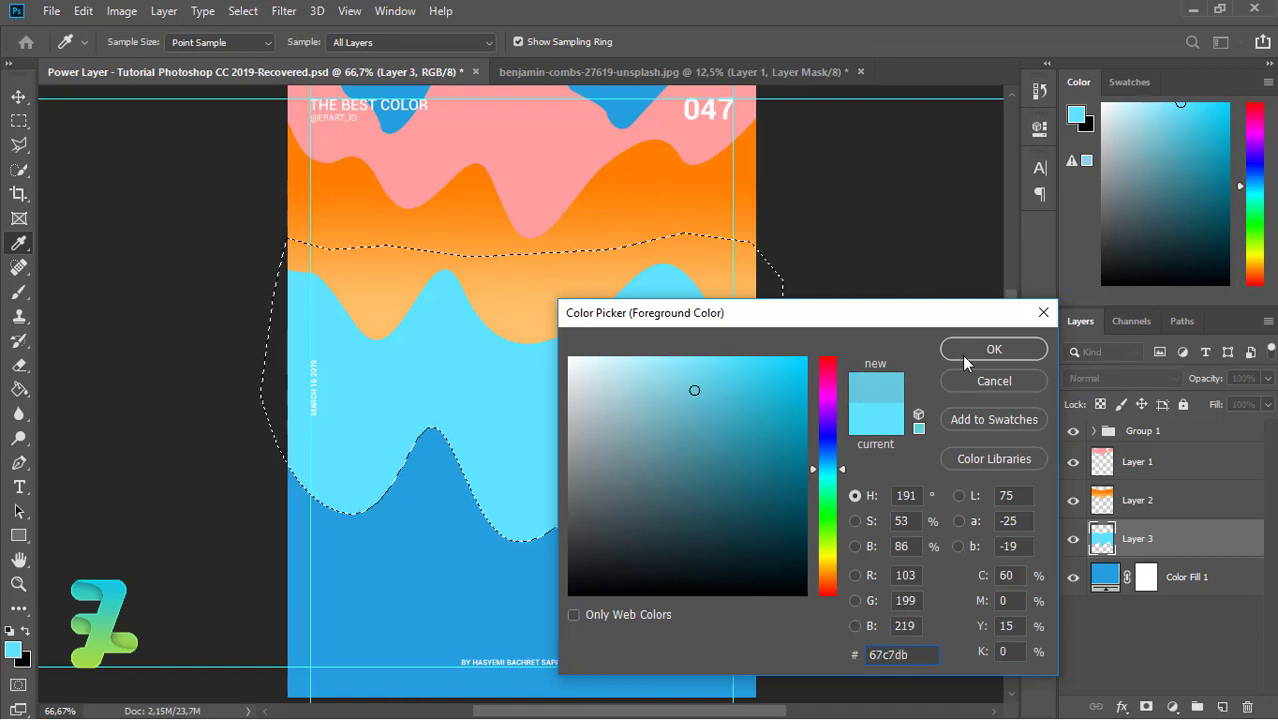
left_click(994, 349)
left_click(419, 415)
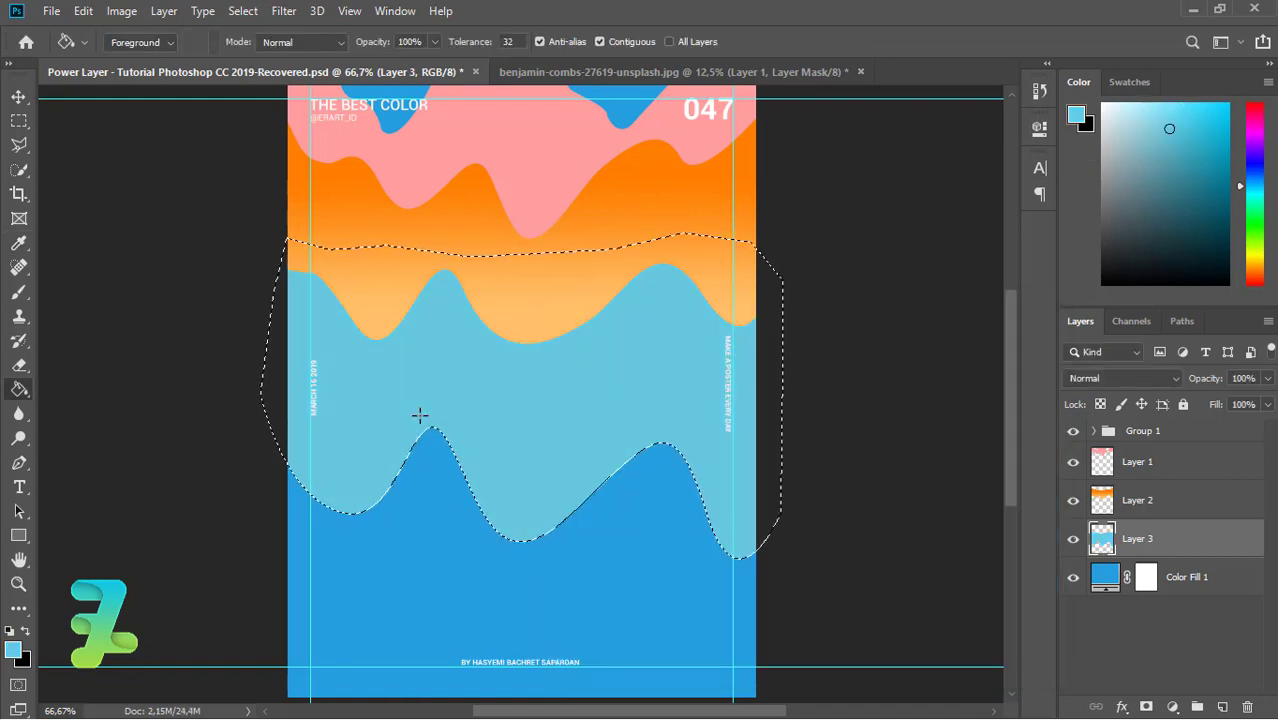
left_click(13, 650)
left_click_drag(828, 472, 836, 477)
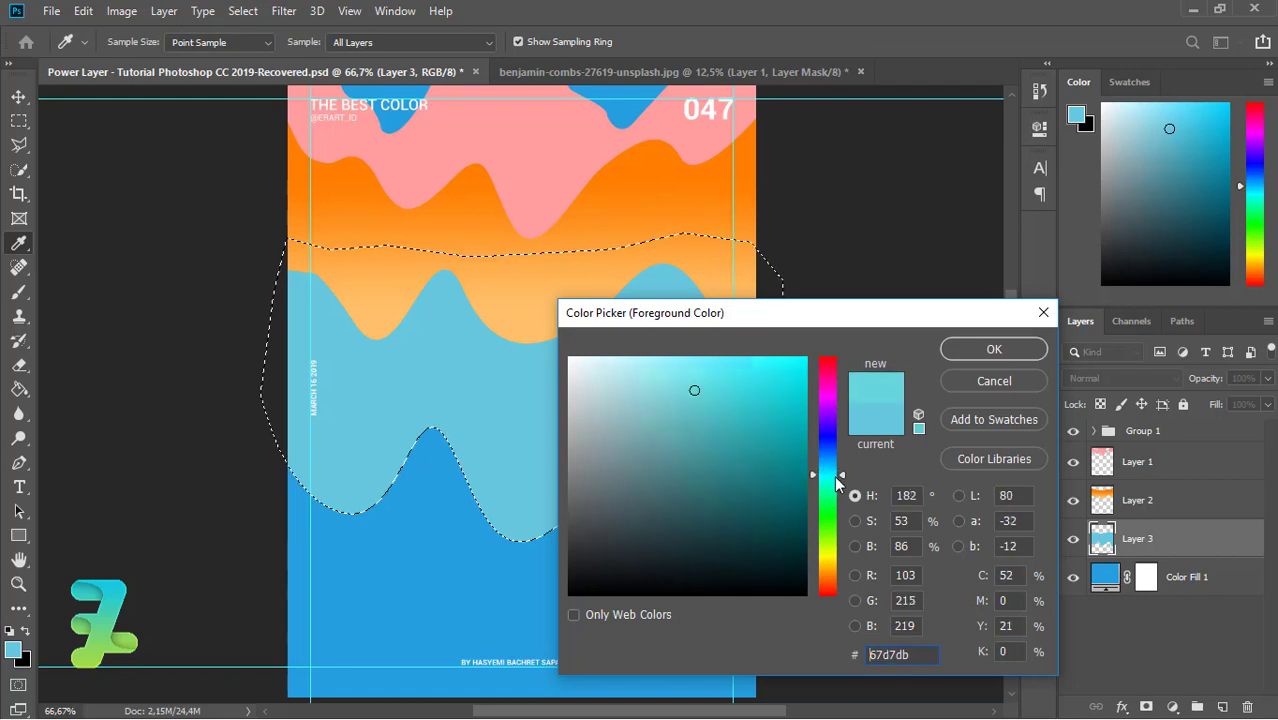
left_click(994, 349)
left_click(481, 389)
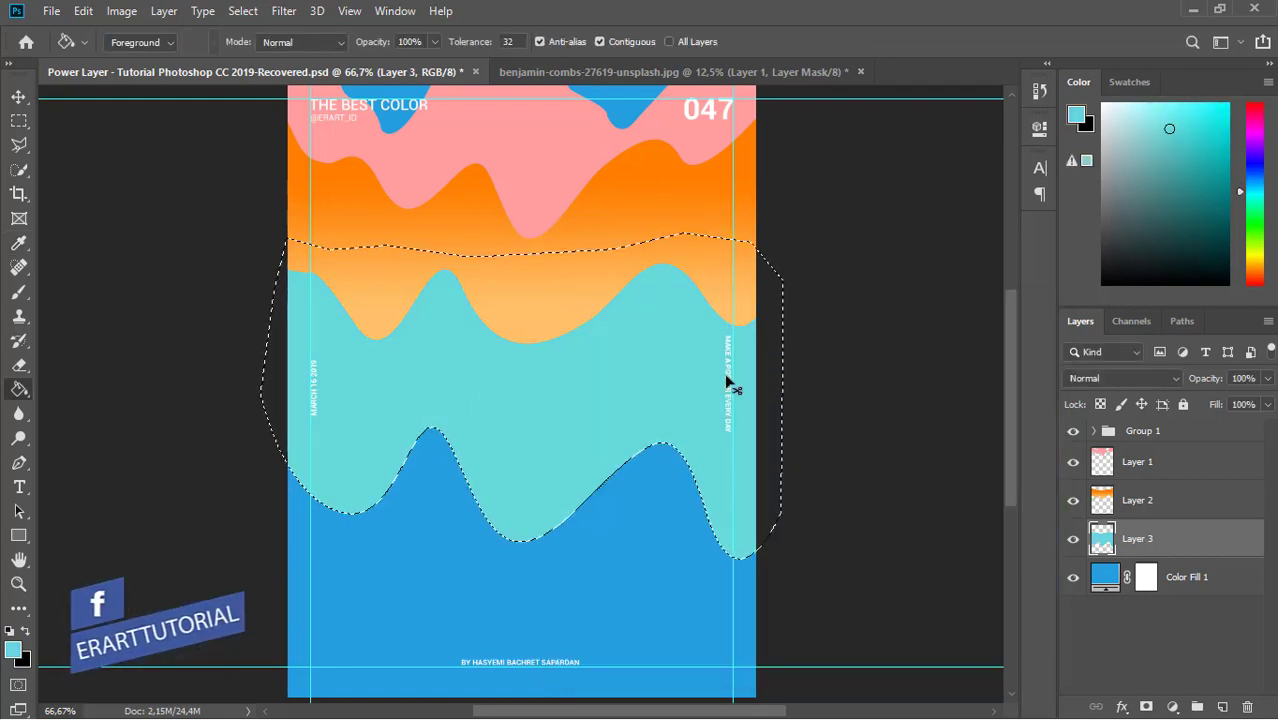
key("ctrl+d")
left_click(1222, 707, "ctrl")
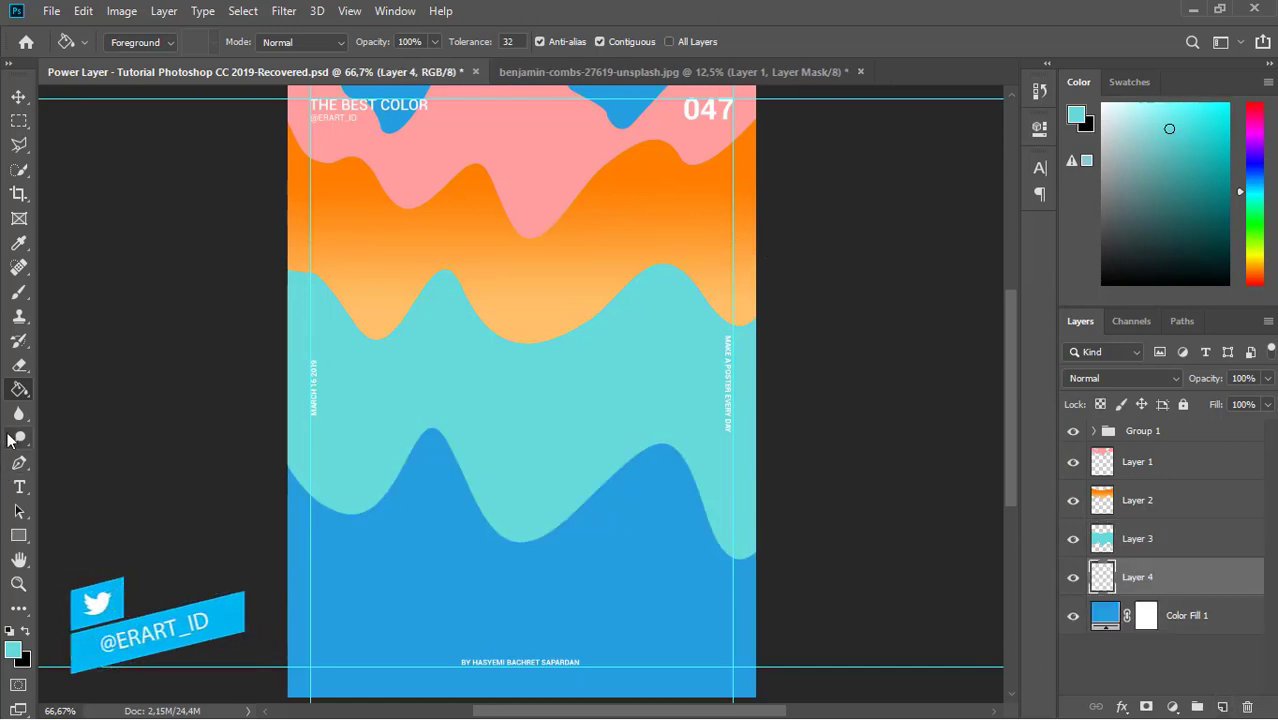
- Trace the wave path's upper edge from the poster's left edge to past the right edge
key("p")
left_click(275, 434)
left_click(354, 420)
left_click(459, 402)
left_click(568, 421)
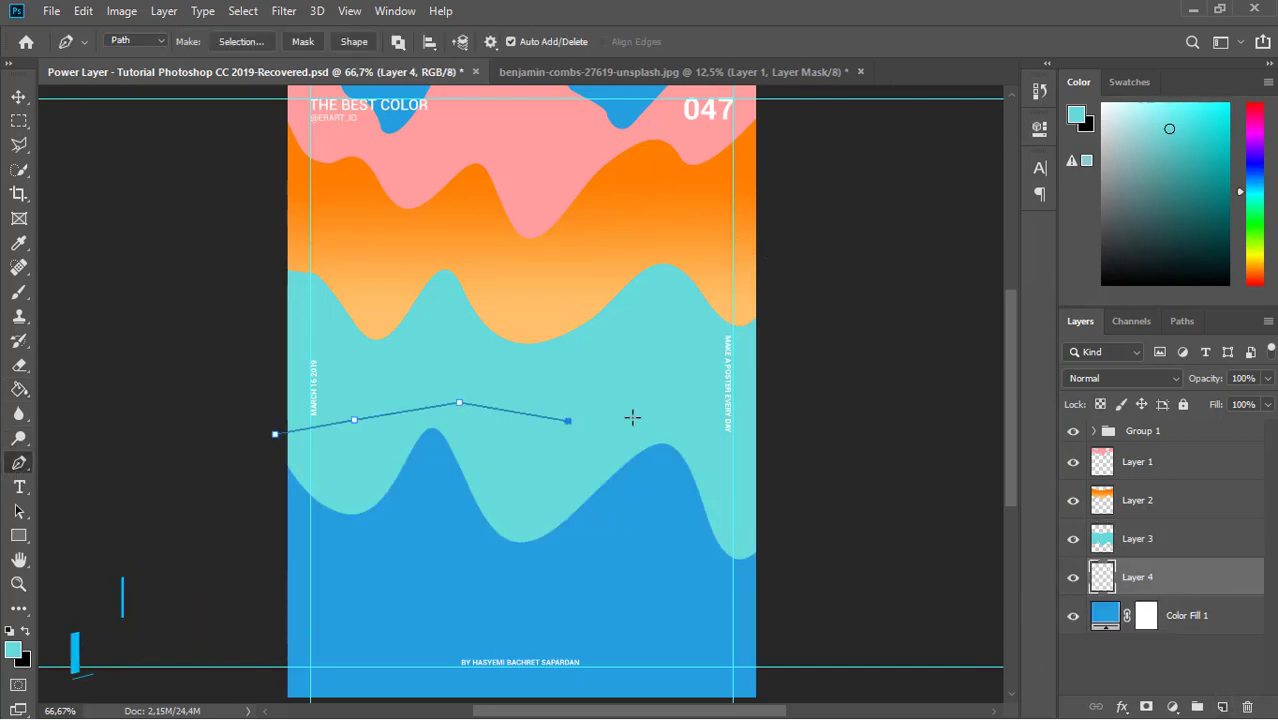
left_click(642, 417)
left_click(719, 428)
left_click(772, 480)
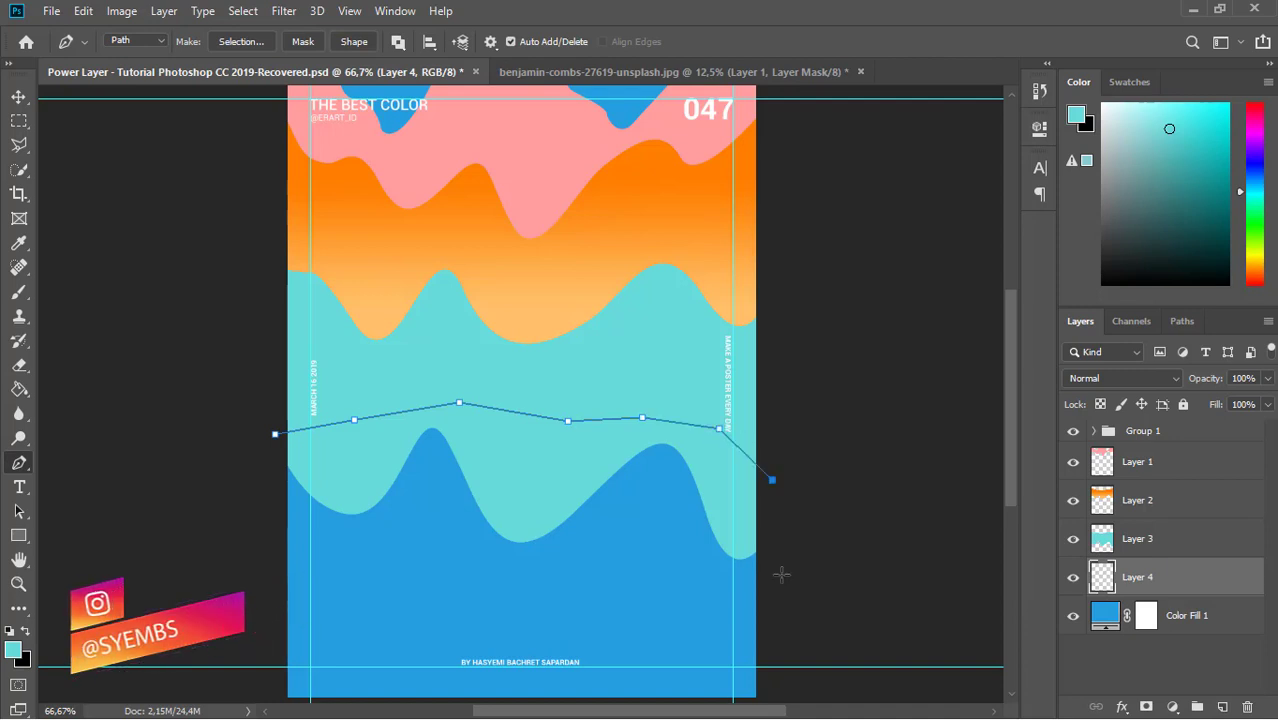
- Curve a wavy bottom edge along the poster's lower edge and close the path
left_click(766, 625)
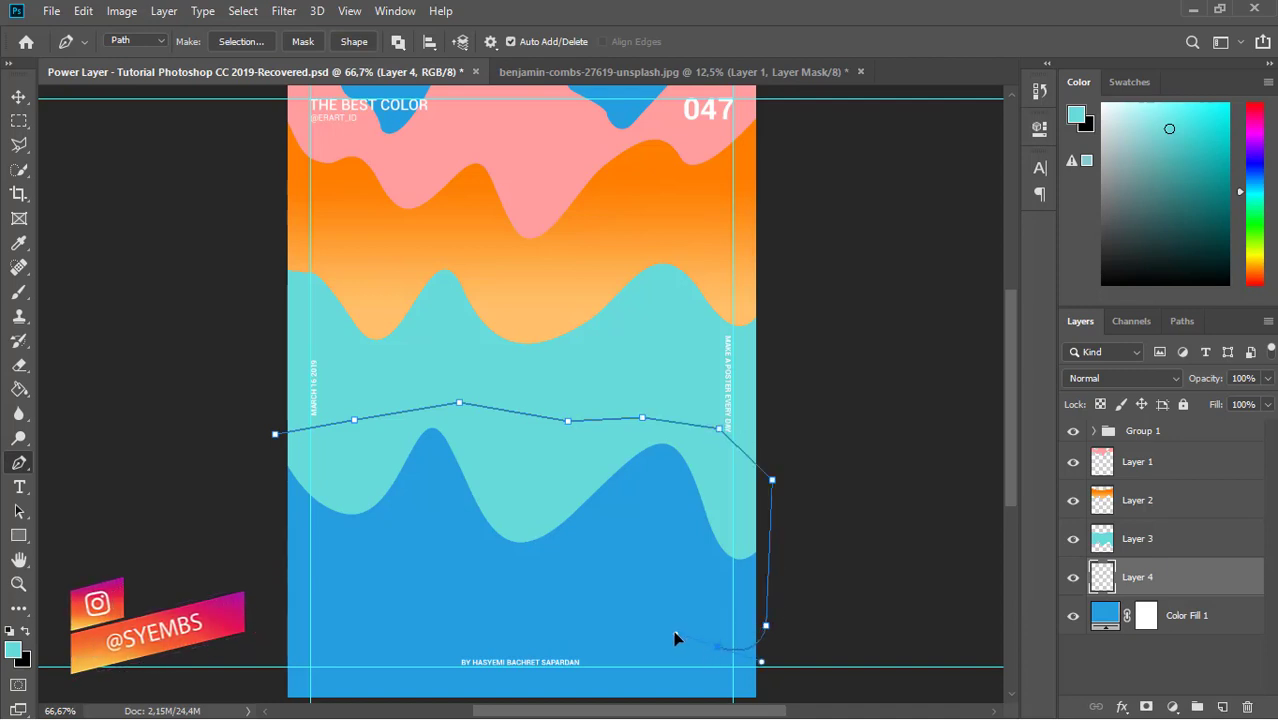
left_click_drag(673, 596, 610, 489)
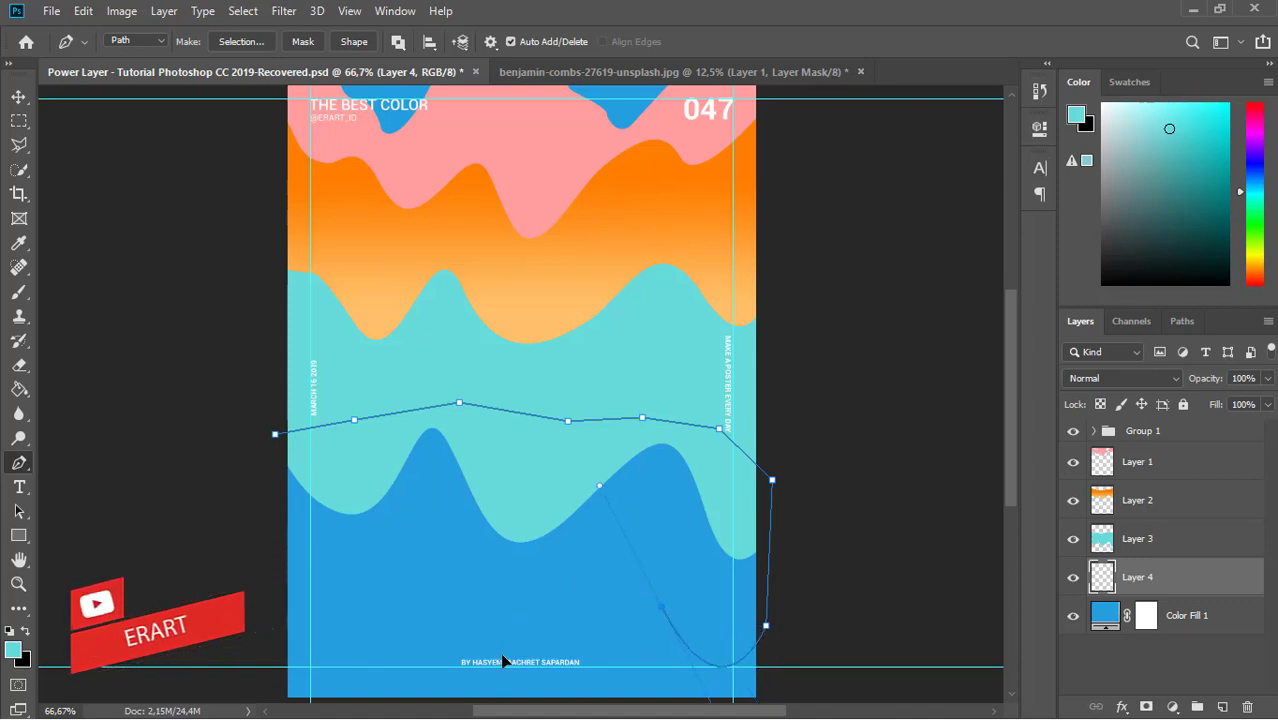
key("ctrl+z")
mouse_move(495, 630)
left_mouse_down()
mouse_move(406, 551)
mouse_move(416, 546)
left_mouse_up()
left_click(358, 607)
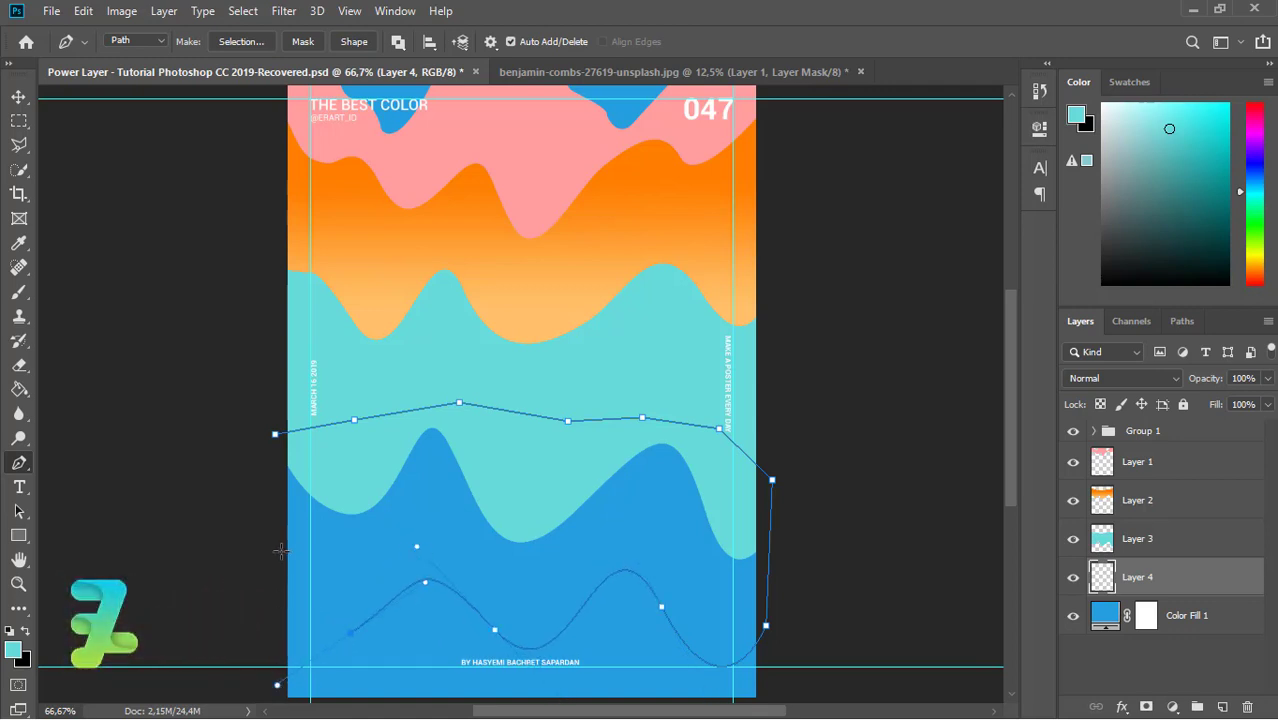
left_click(276, 437)
- Convert the closed wave path into a selection
right_click(277, 440)
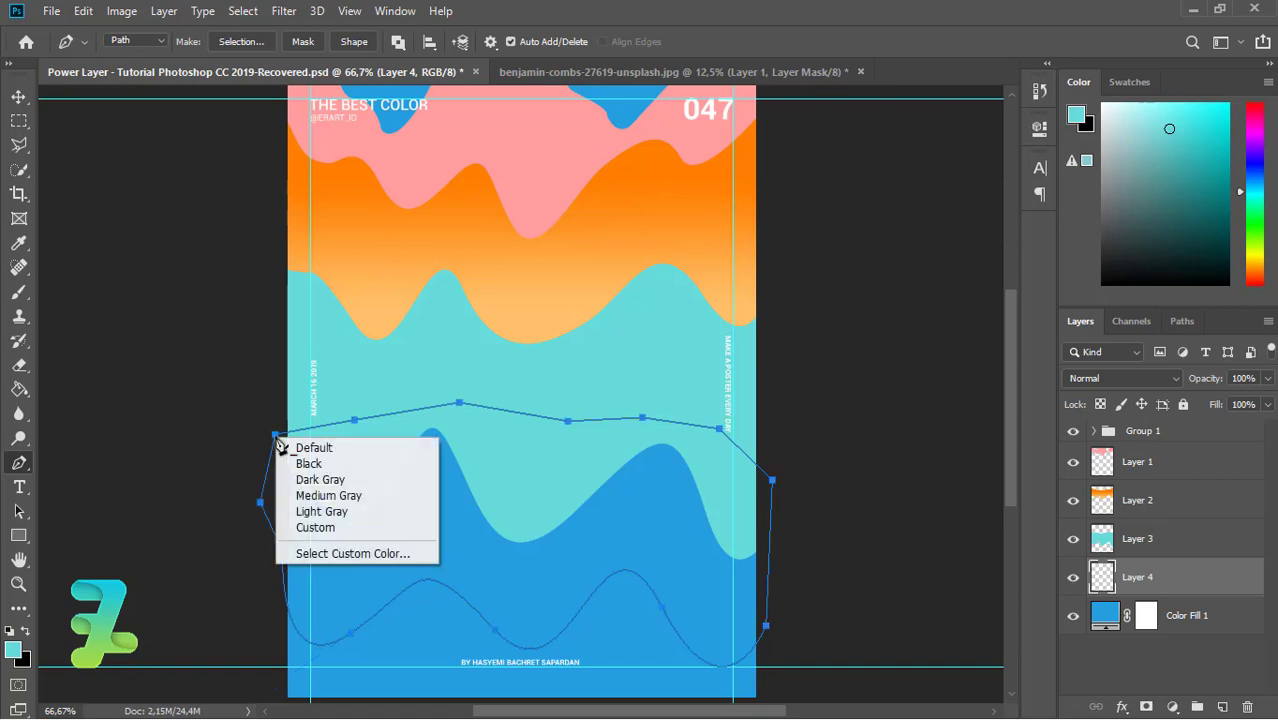
key("Escape")
right_click(441, 552)
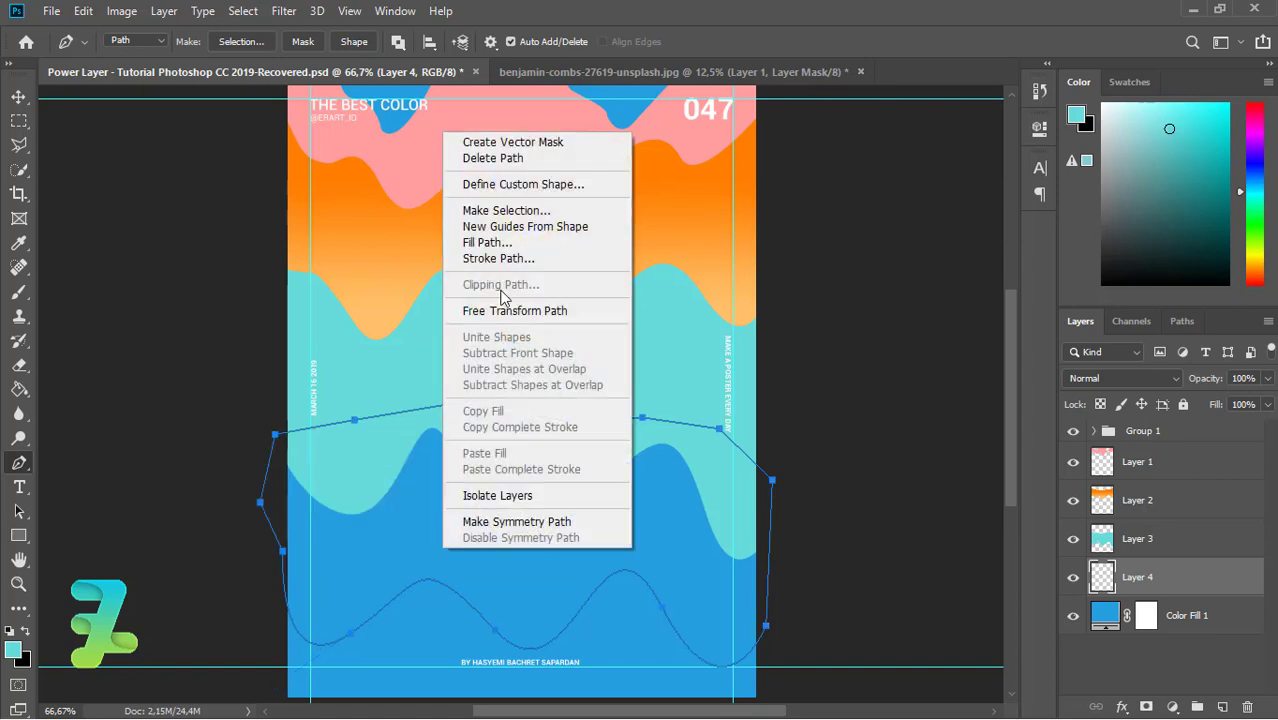
left_click(513, 208)
left_click(731, 181)
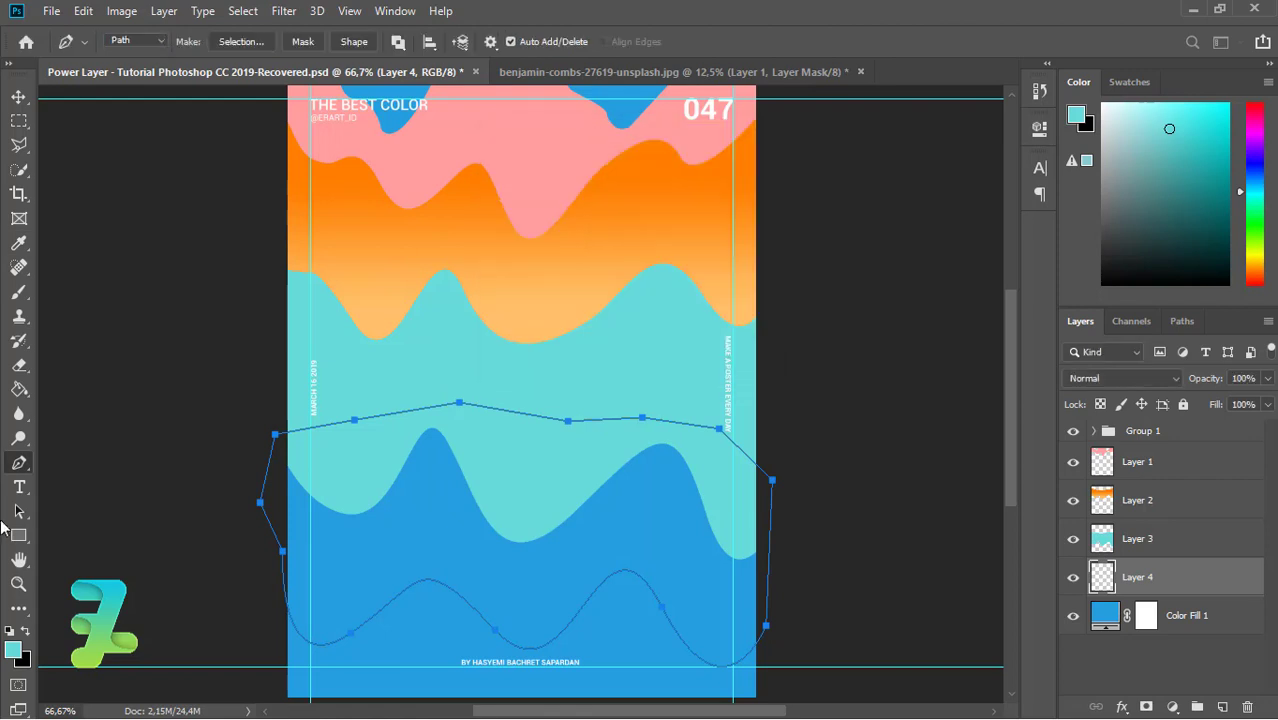
- Fill the wave selection with an orange gradient, darker at top, then deselect
left_click_drag(18, 389, 95, 386)
left_click_drag(480, 580, 477, 465)
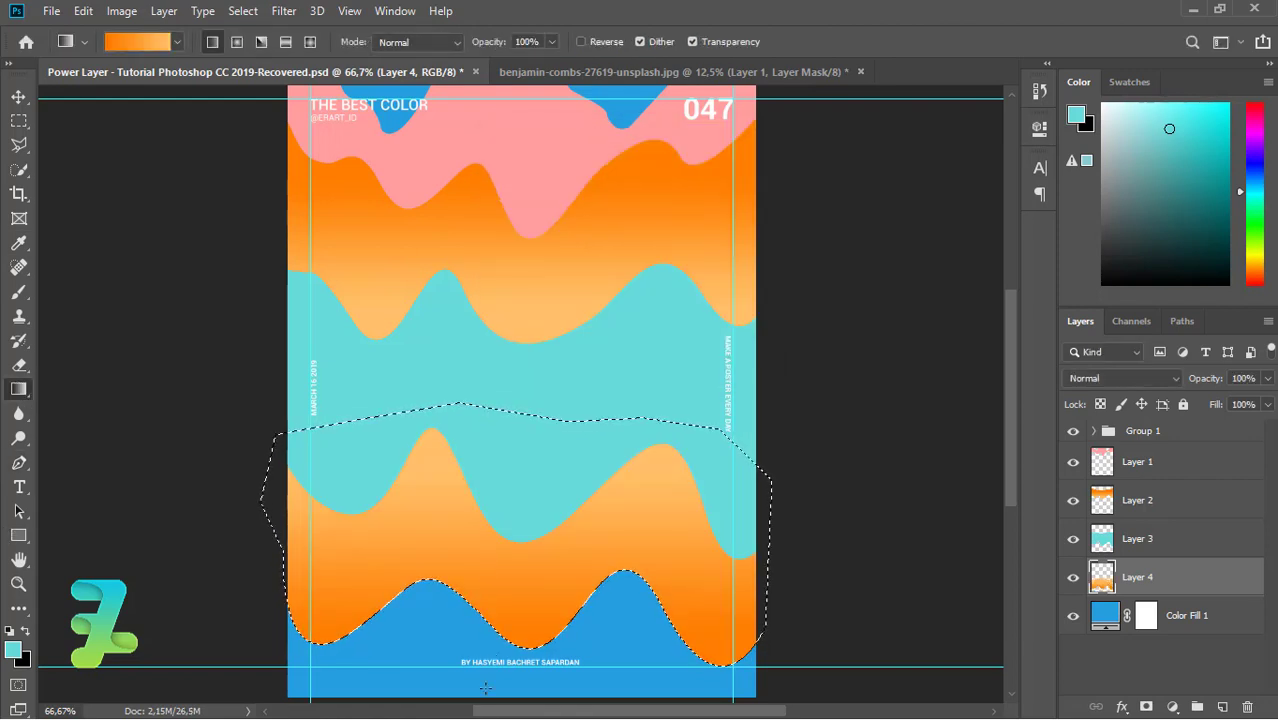
left_click_drag(485, 416, 487, 508)
key("ctrl+d")
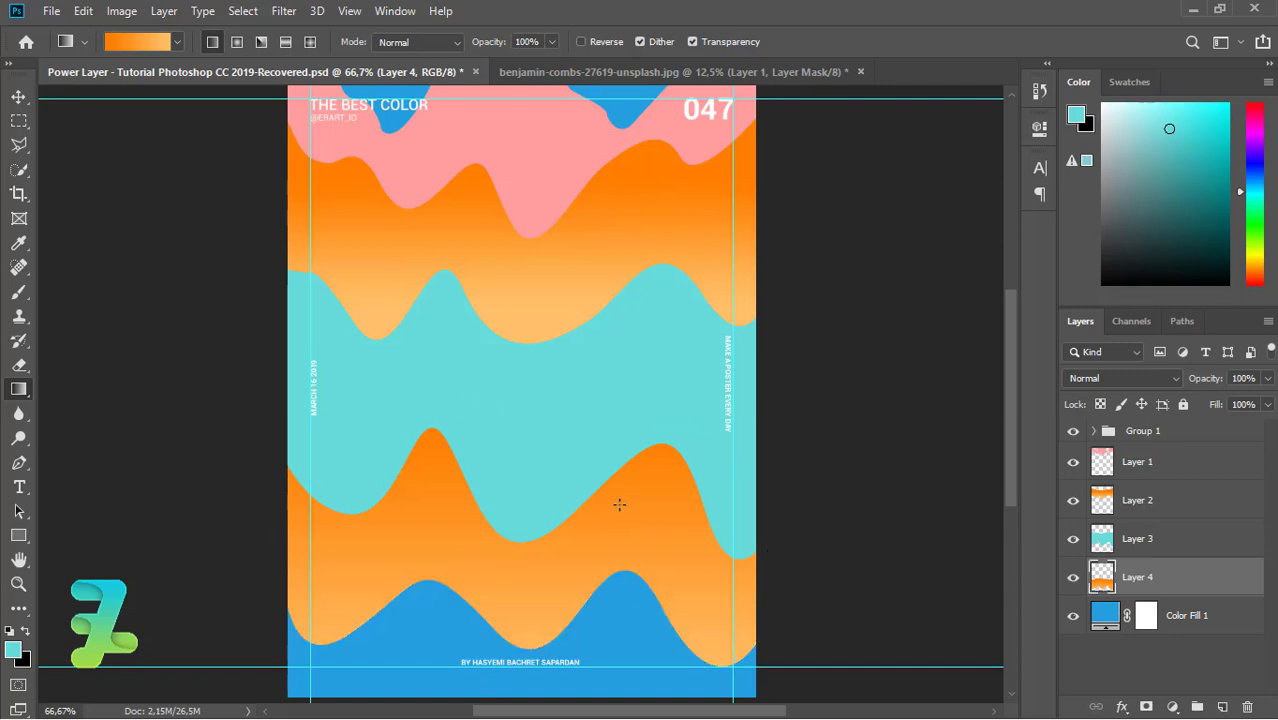
- Make Color Fill 1 the active layer, undoing an accidental extra empty layer
left_click(1108, 613)
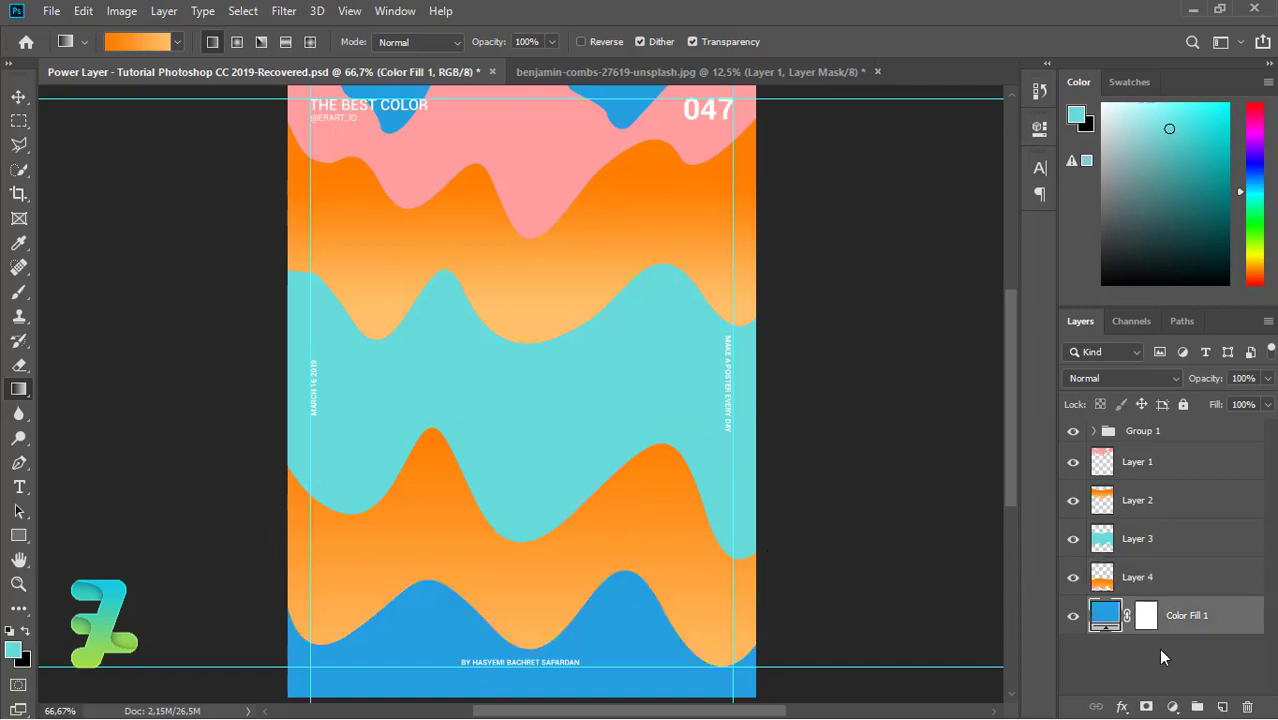
left_click(1220, 705)
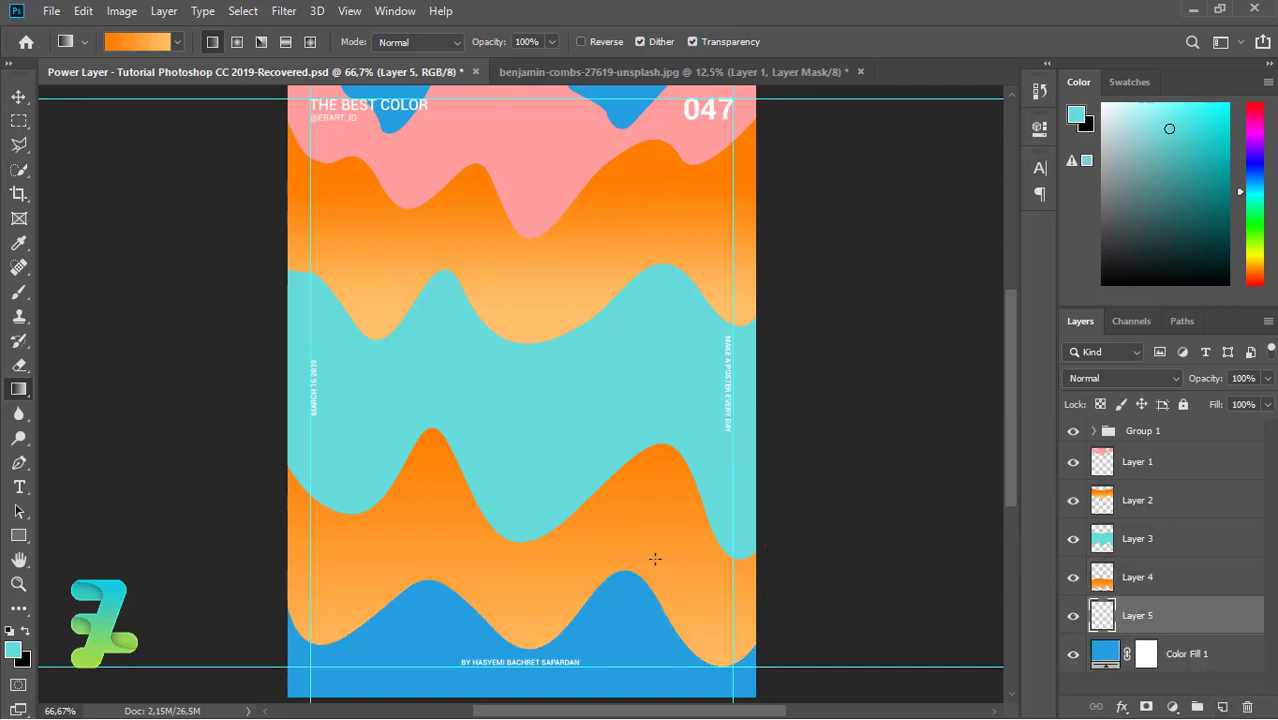
key("ctrl+z")
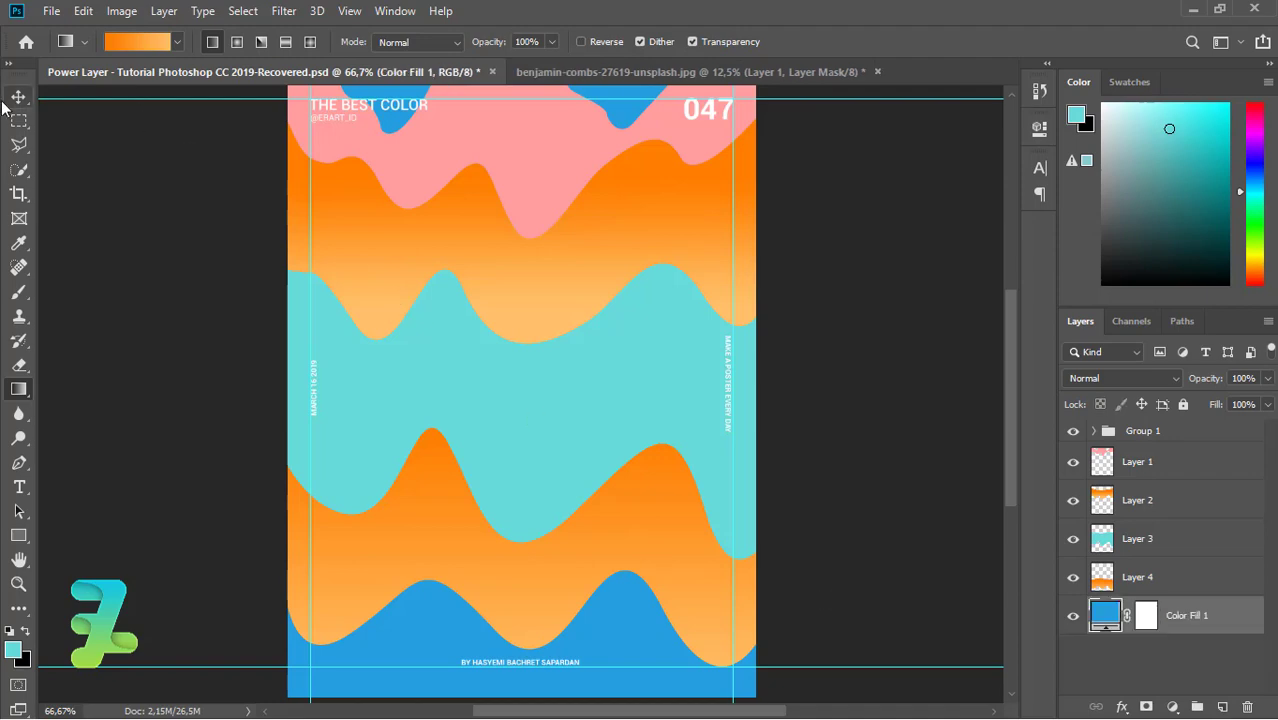
left_click(18, 97)
- Float the camera-girl photo window and copy the cut-out onto the poster
left_click(560, 71)
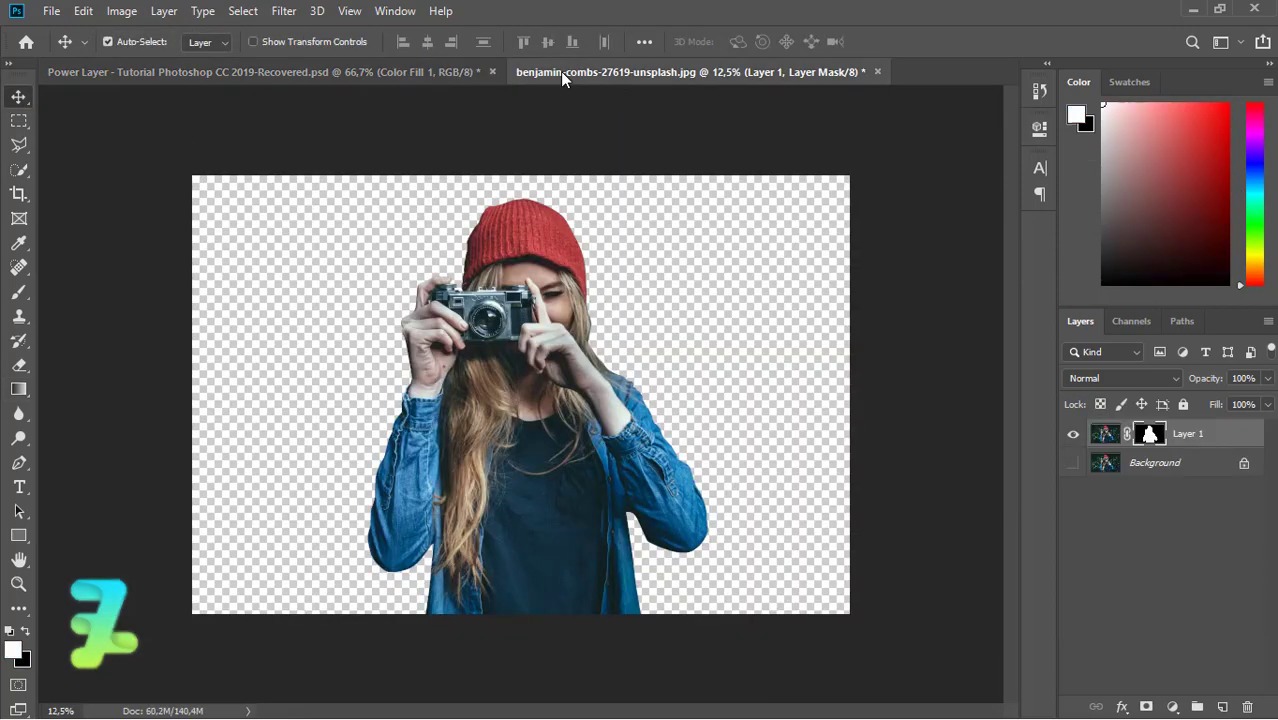
right_click(560, 71)
left_click(650, 143)
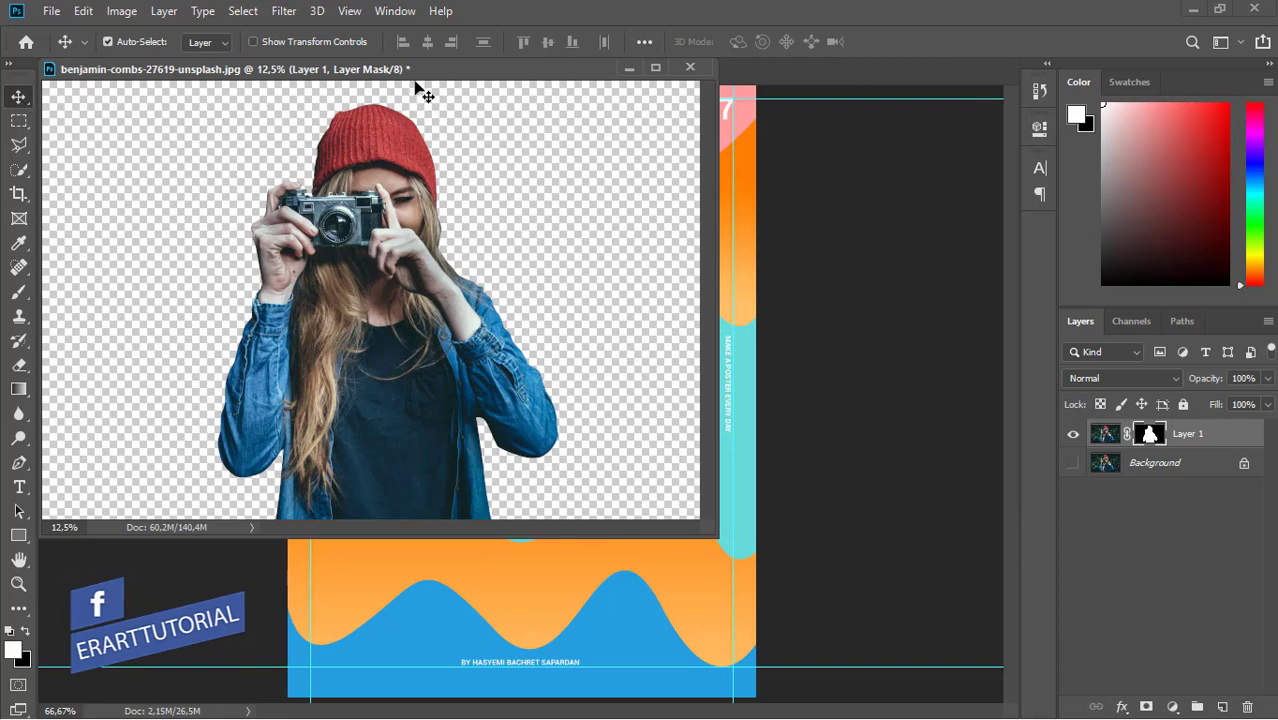
left_click_drag(424, 93, 252, 328)
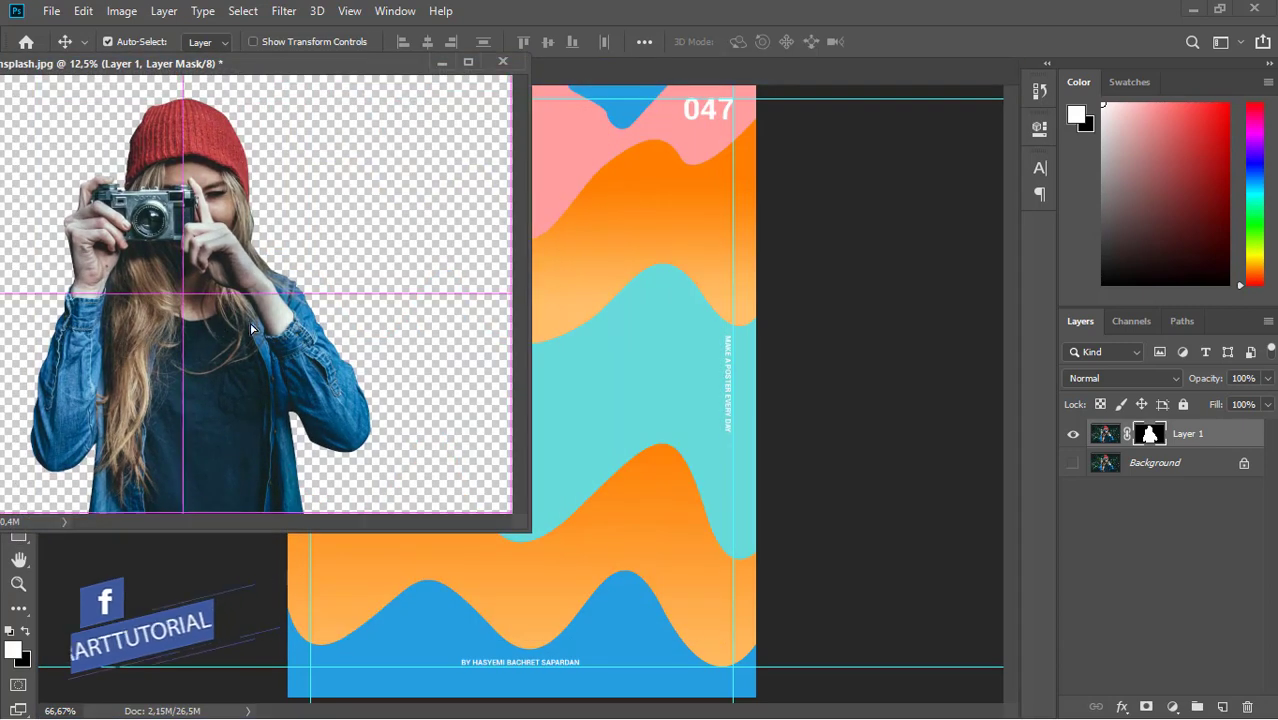
left_click_drag(252, 328, 600, 386)
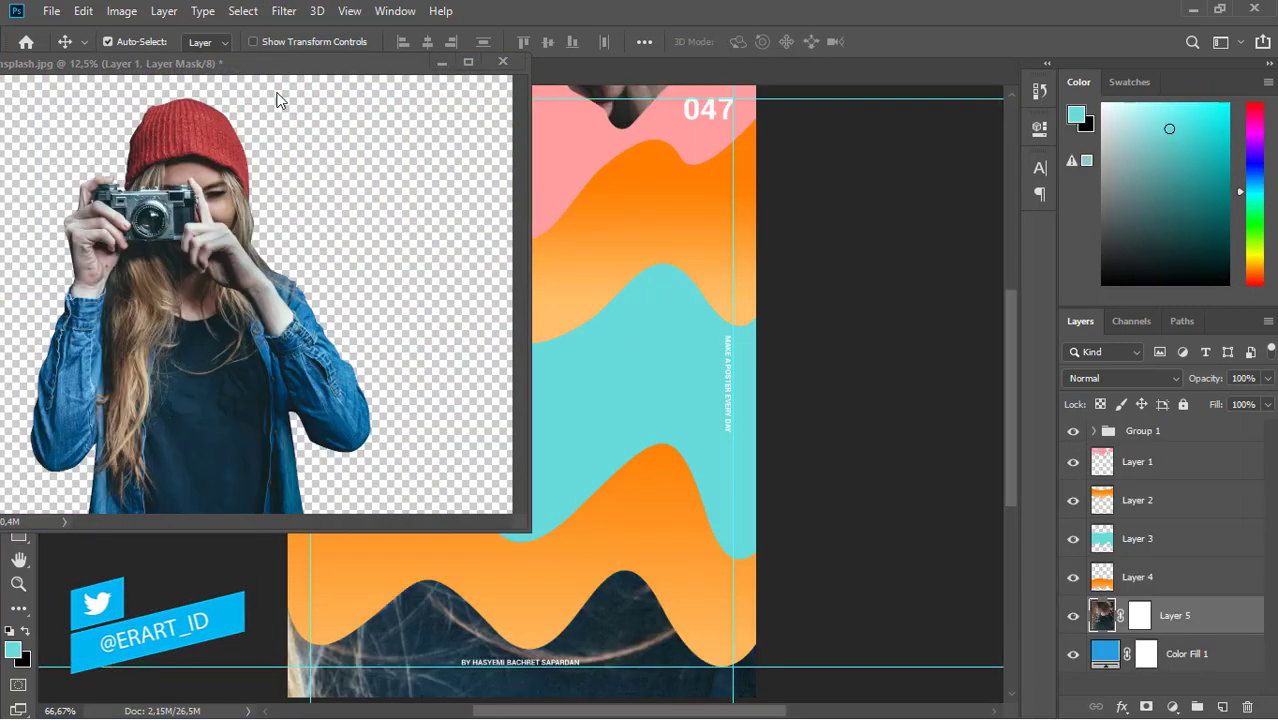
- Re-dock the photo tab, move Layer 5 just below Group 1 and hide it
left_click_drag(278, 63, 293, 64)
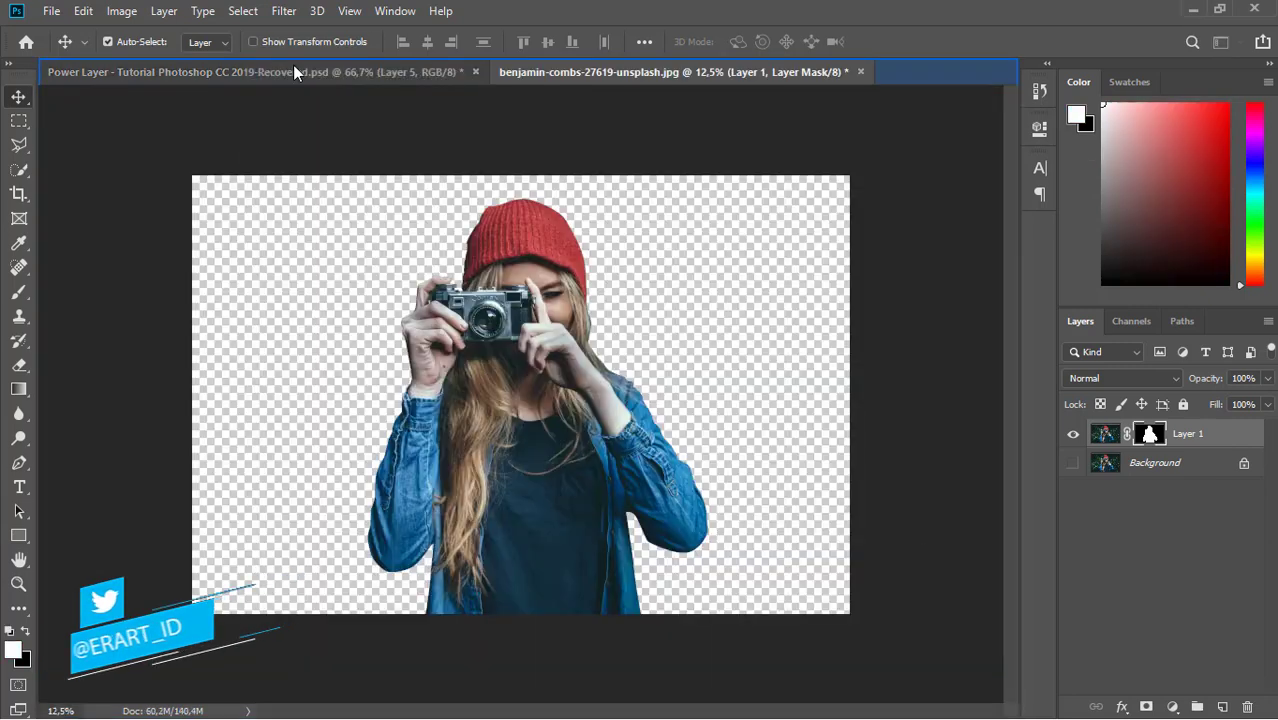
left_click(293, 66)
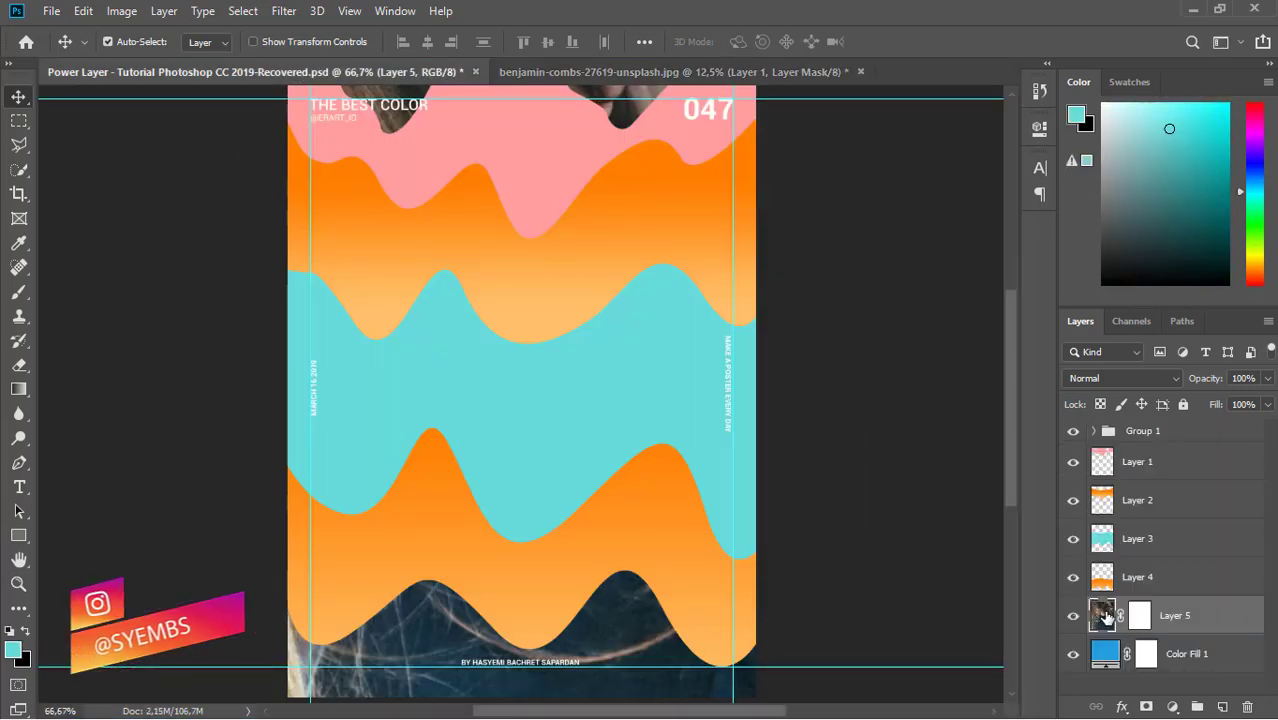
left_click_drag(1106, 618, 1090, 447)
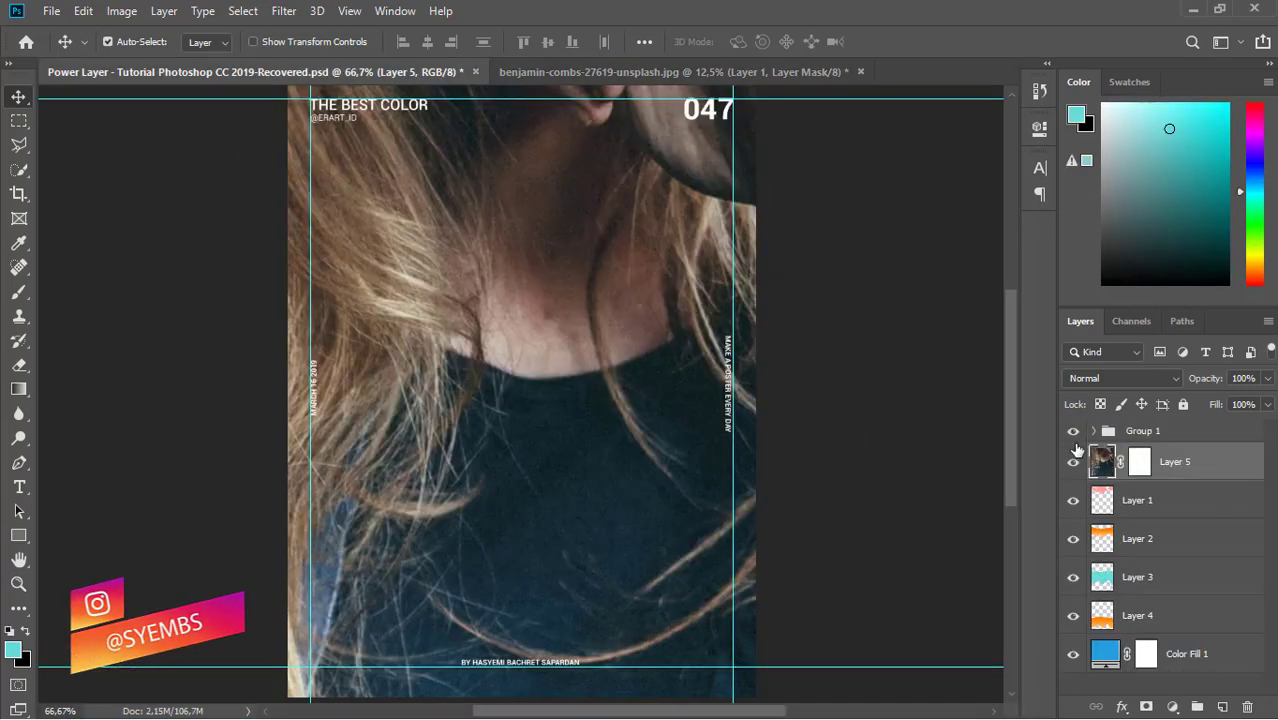
left_click(1073, 462)
- Stretch Layers 1–4 slightly past the poster's top and bottom, then group them as Group 2
left_click(1104, 510)
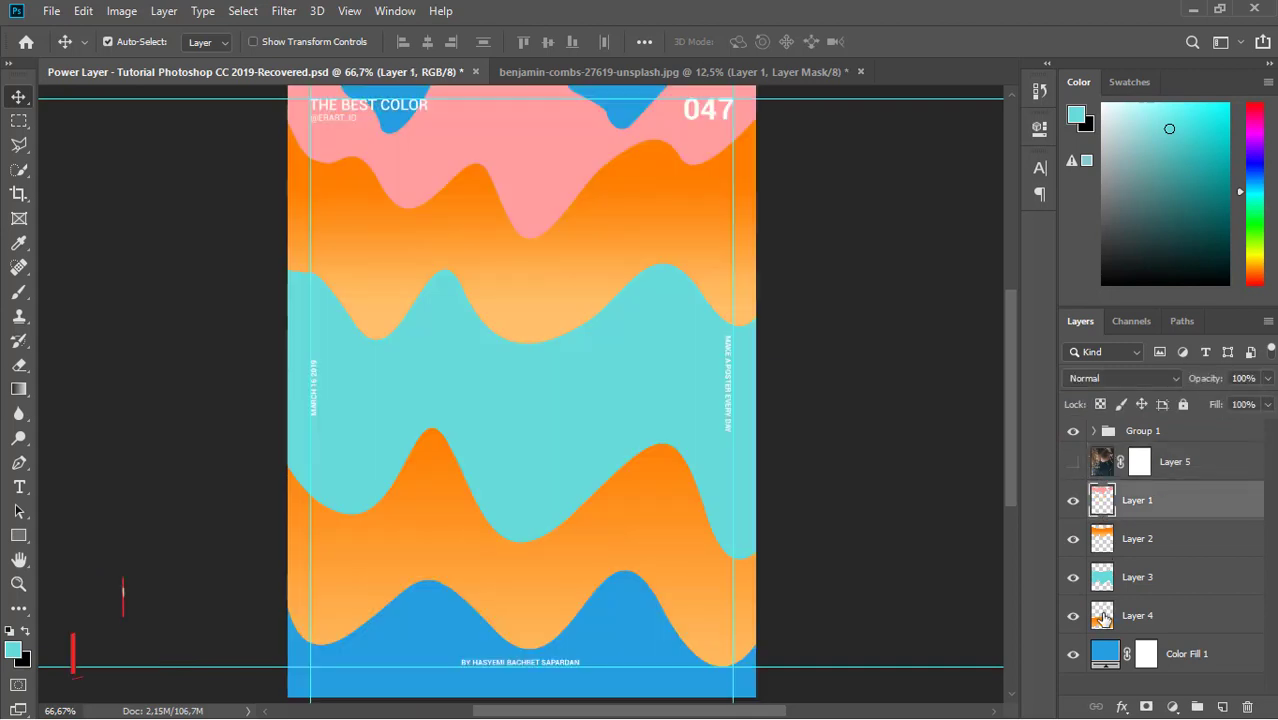
left_click(1103, 617, "shift")
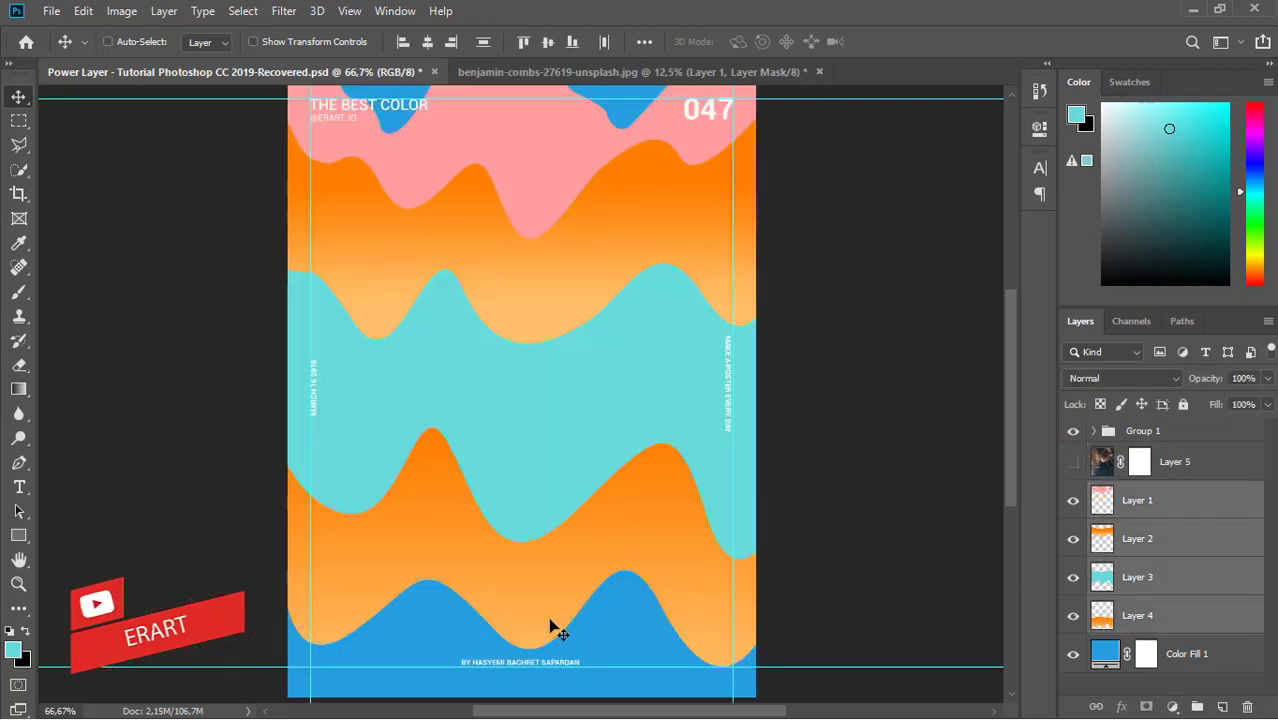
key("ctrl+t")
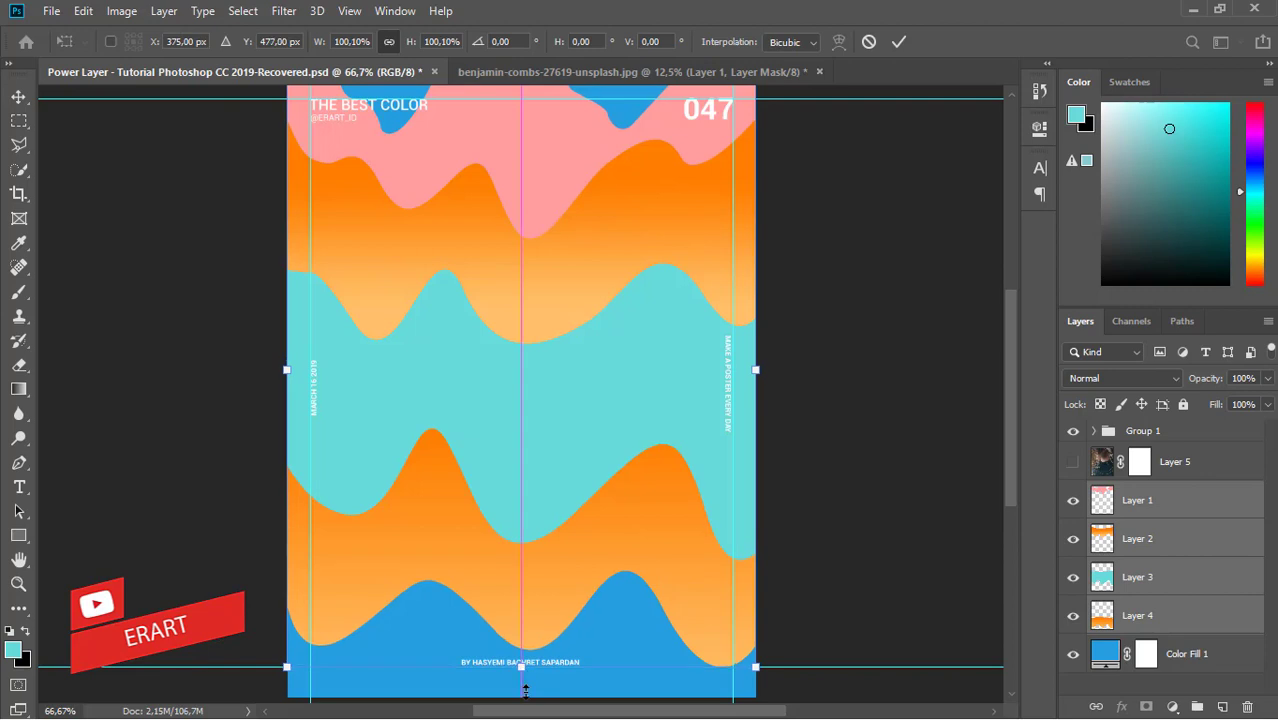
left_click_drag(524, 668, 524, 697)
key("ctrl+minus")
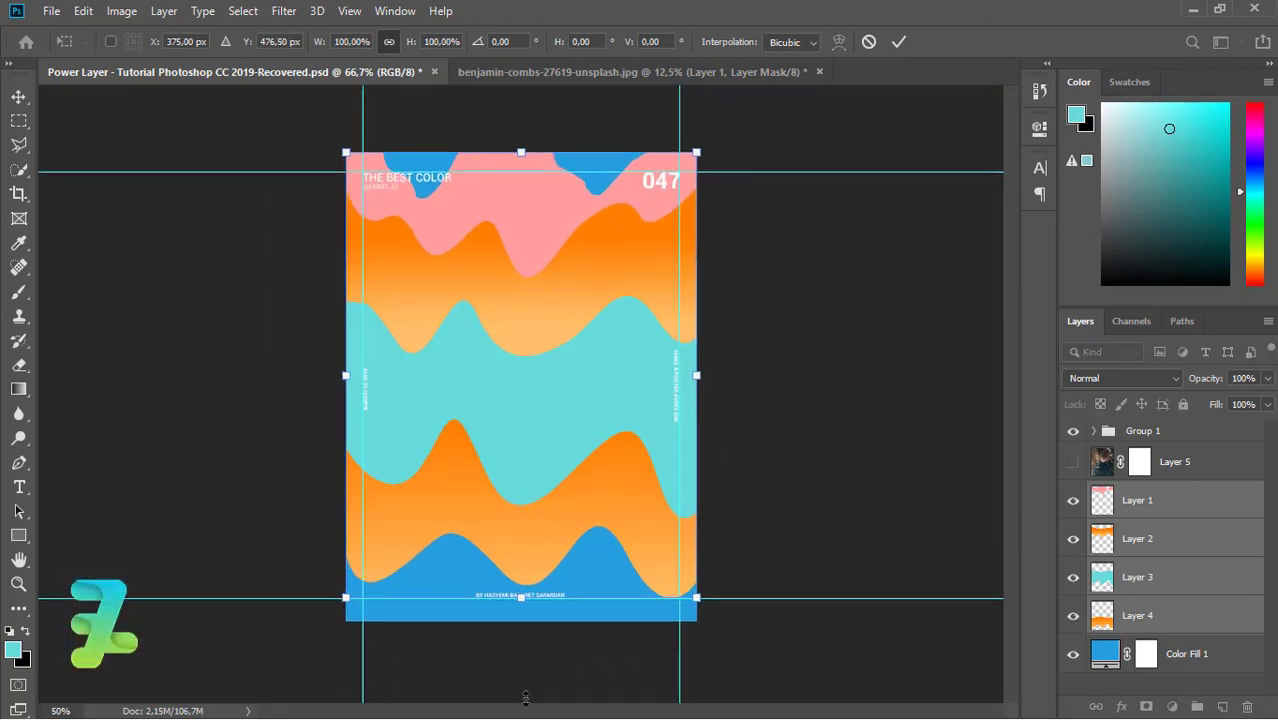
key("ctrl+z")
left_click_drag(520, 606, 522, 625)
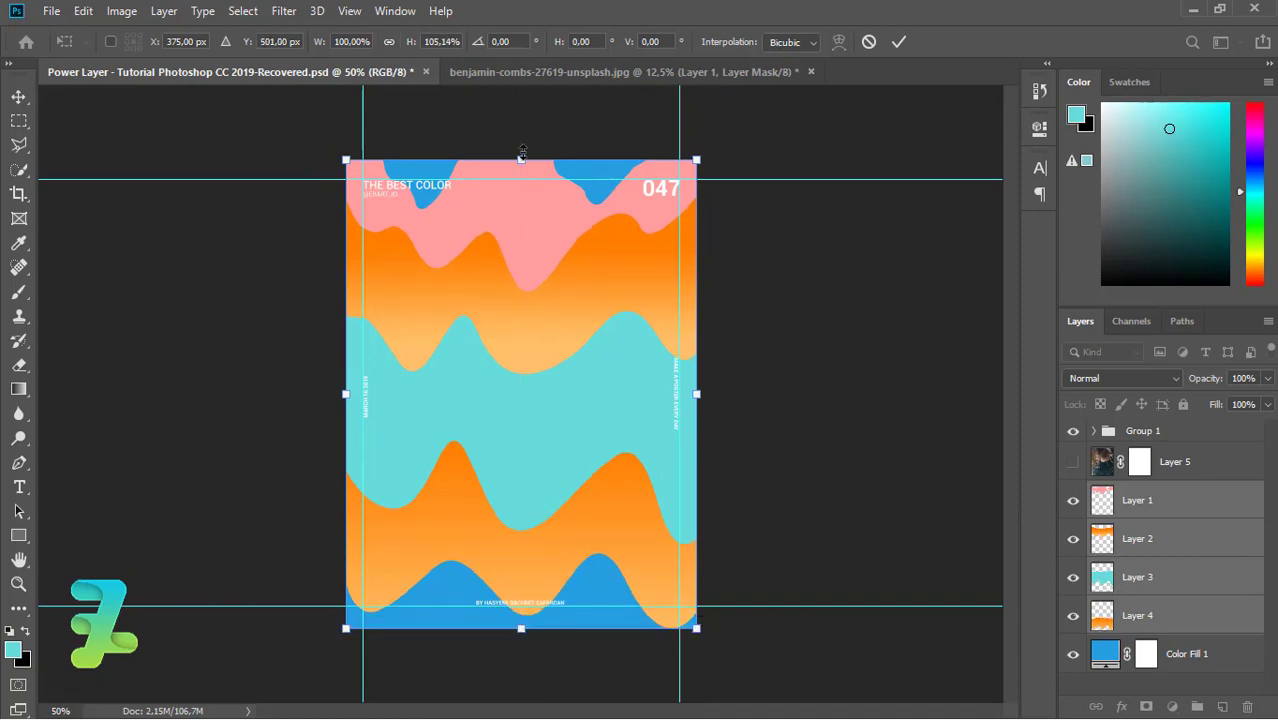
left_click_drag(521, 155, 521, 150)
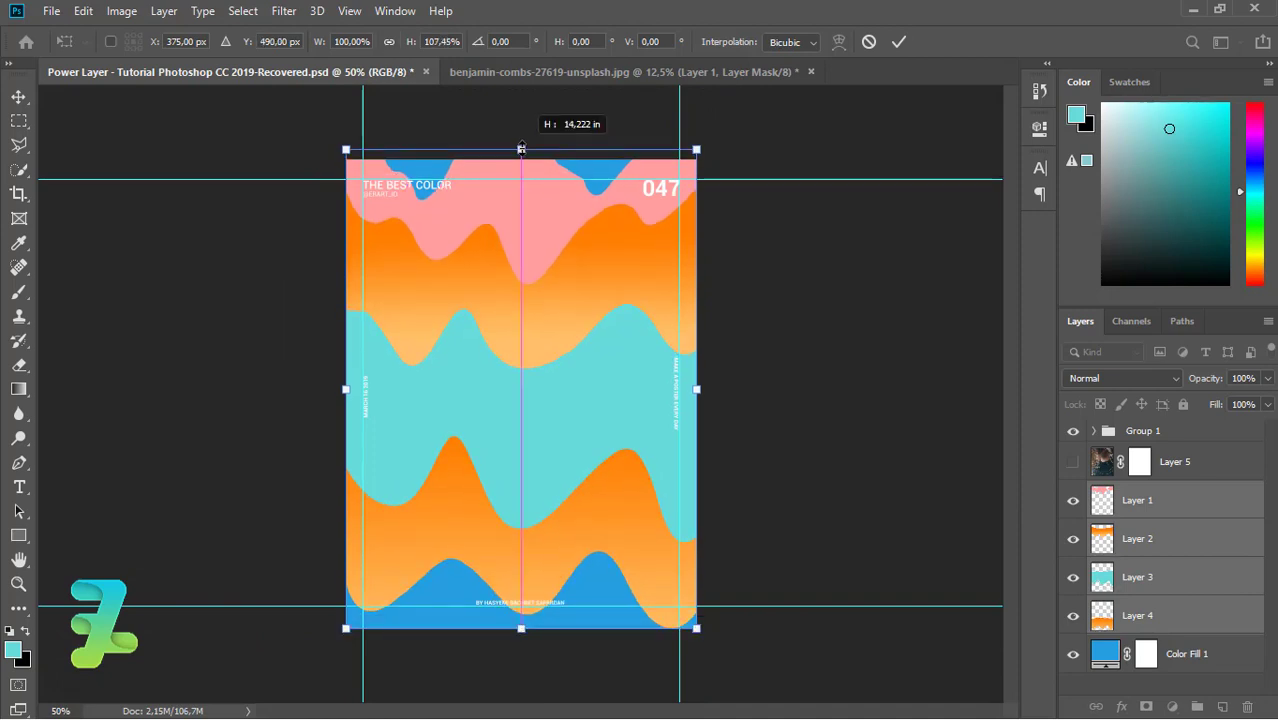
left_click(18, 96)
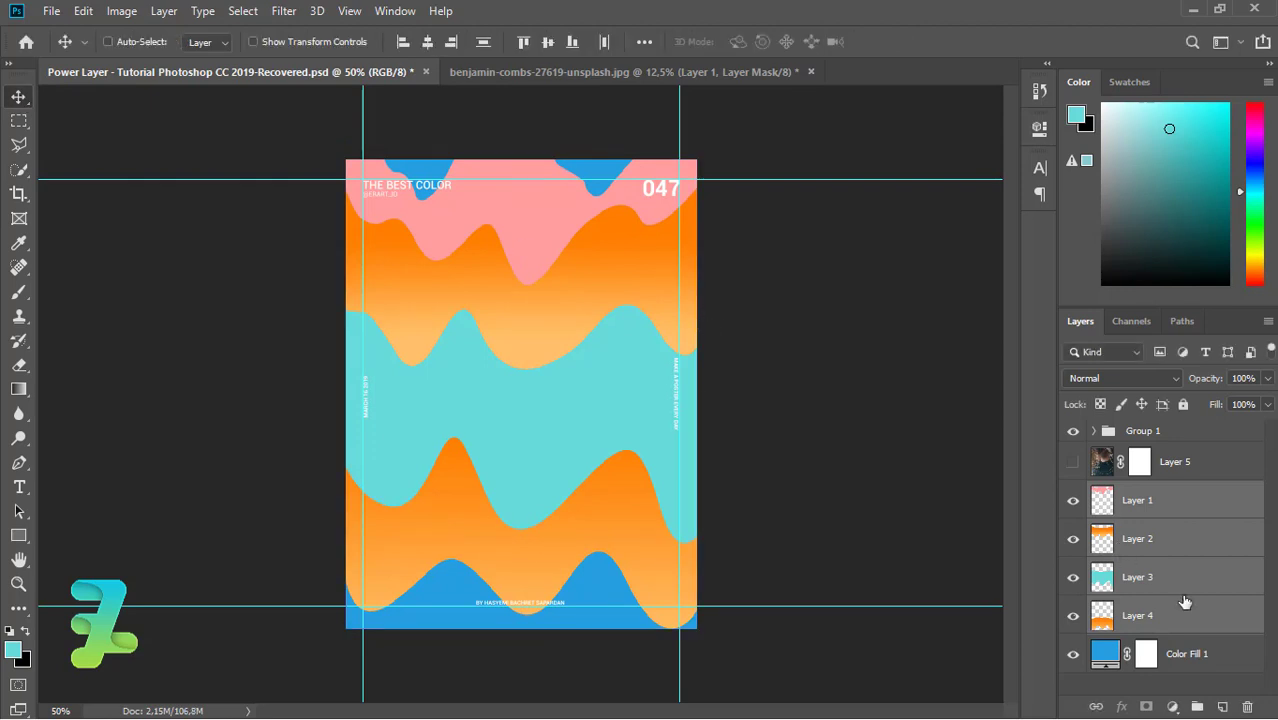
key("ctrl+g")
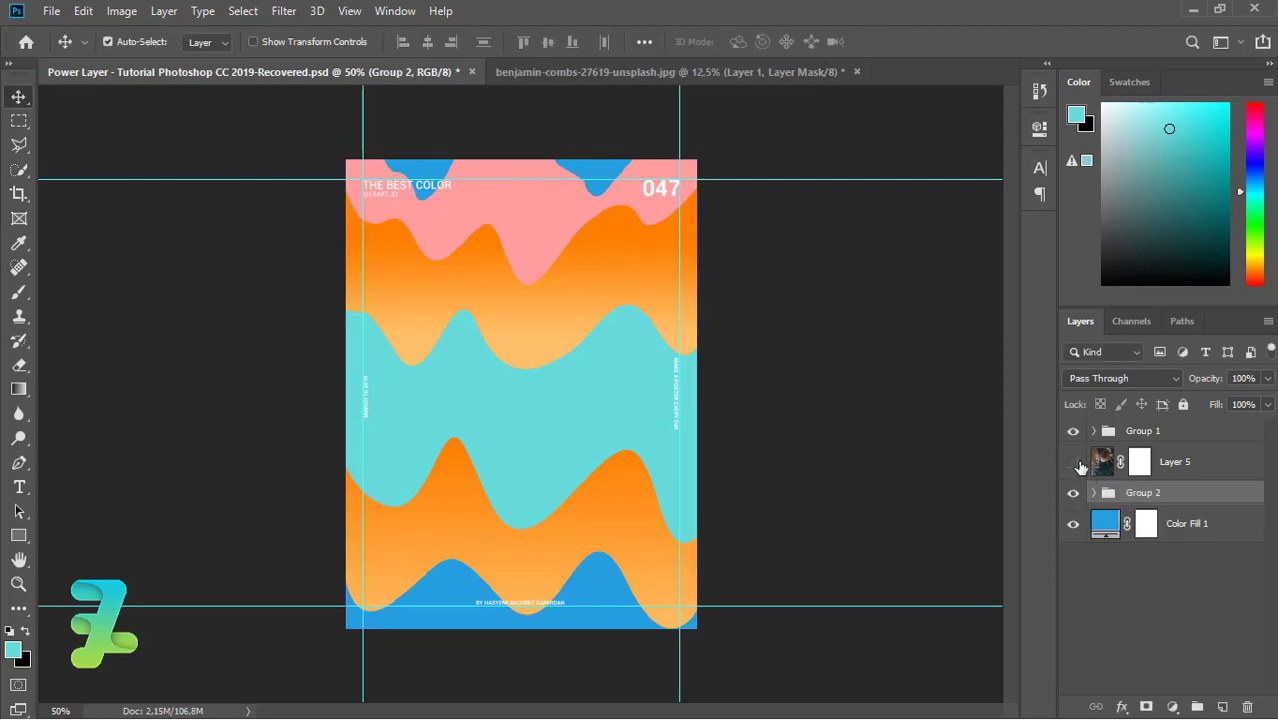
- Show the Layer 5 photo again and scale it down to about 22.66%
left_click(1086, 465)
left_click(1073, 462)
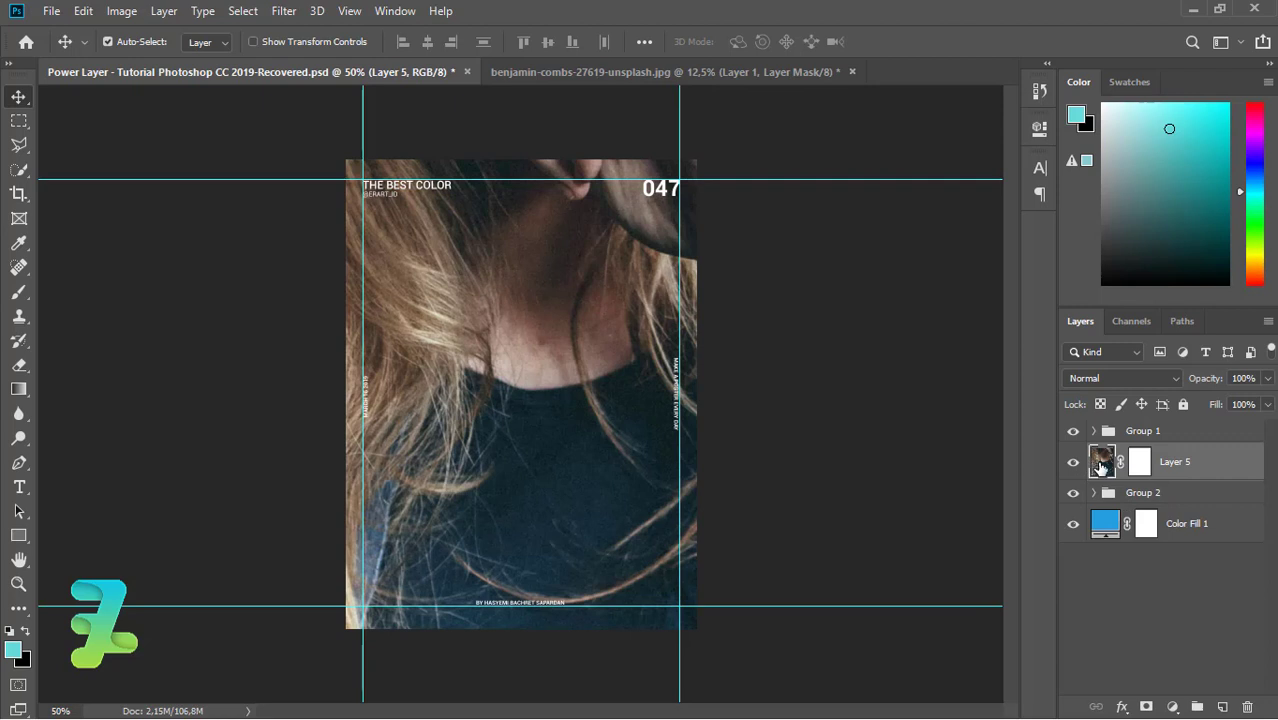
key("ctrl+minus")
key("ctrl+minus")
key("ctrl+t")
key("ctrl+minus")
key("ctrl+minus")
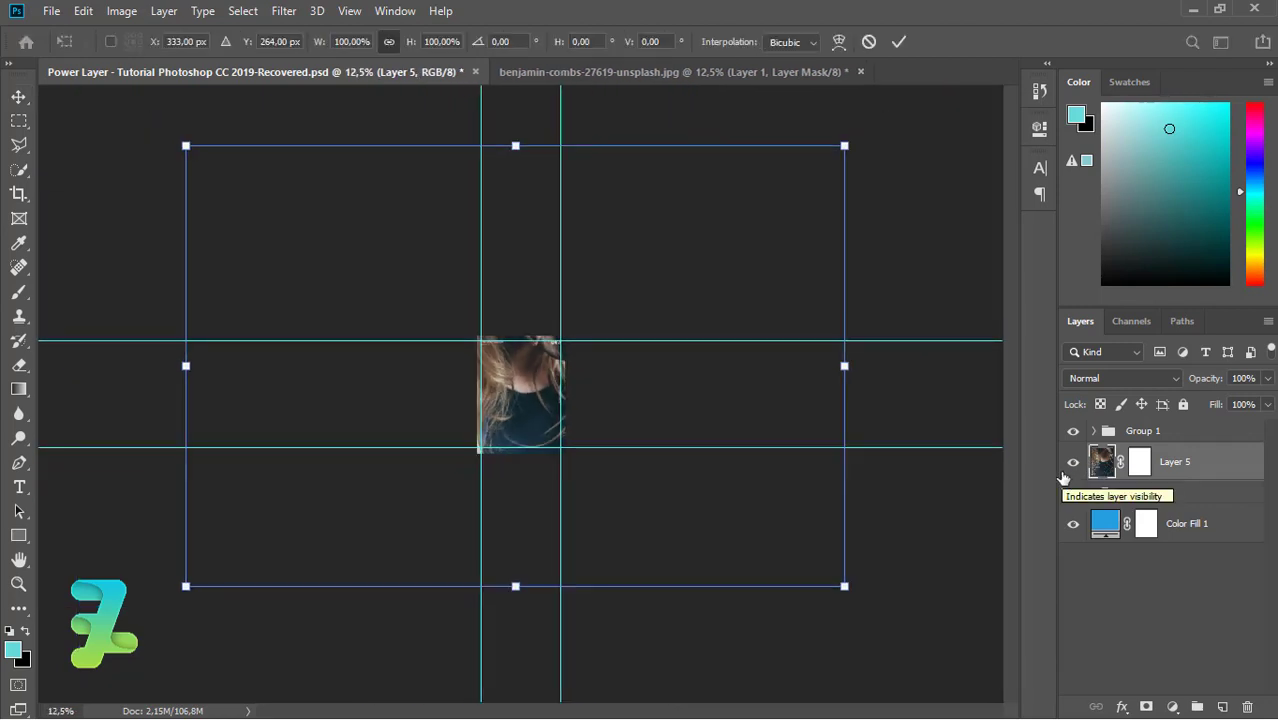
key("ctrl+minus")
left_click_drag(737, 229, 567, 342)
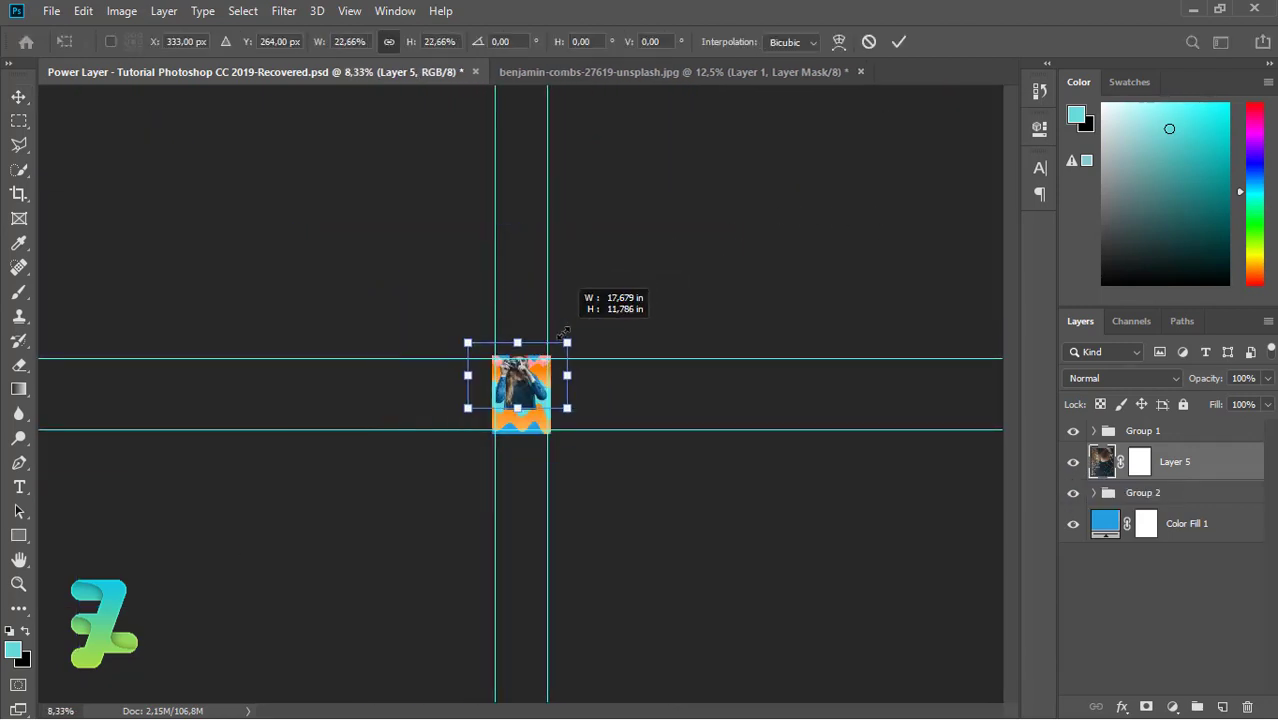
- Move the camera girl to the poster's lower centre at 21.42% scale and commit
key("ctrl+plus")
key("ctrl+plus")
key("ctrl+plus")
key("ctrl+plus")
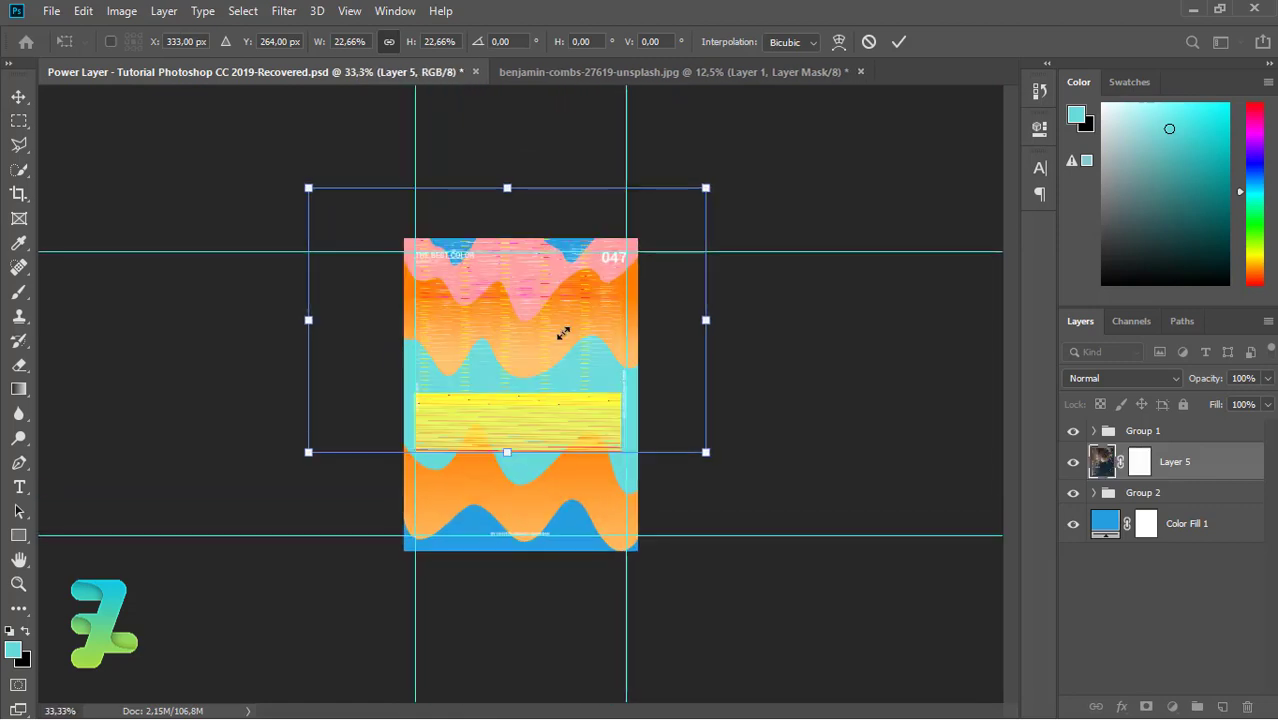
key("ctrl+plus")
left_click_drag(548, 293, 565, 445)
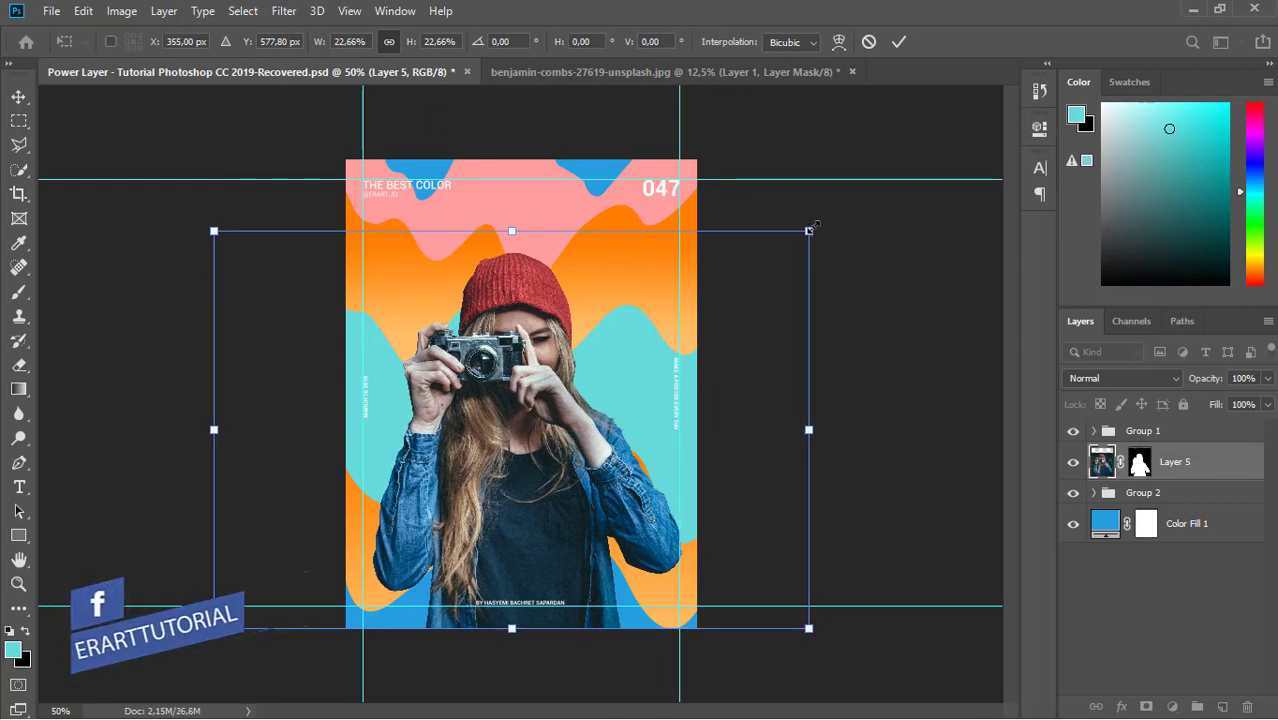
left_click_drag(812, 229, 795, 242)
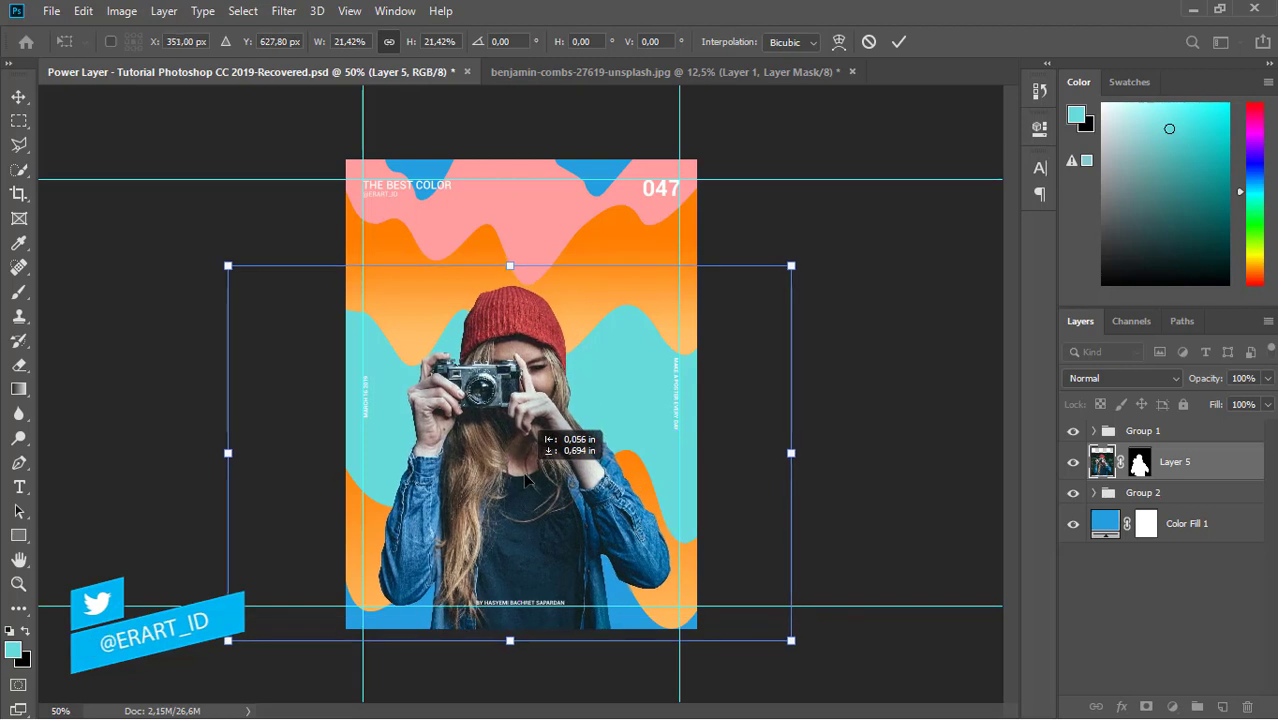
left_click_drag(525, 477, 525, 475)
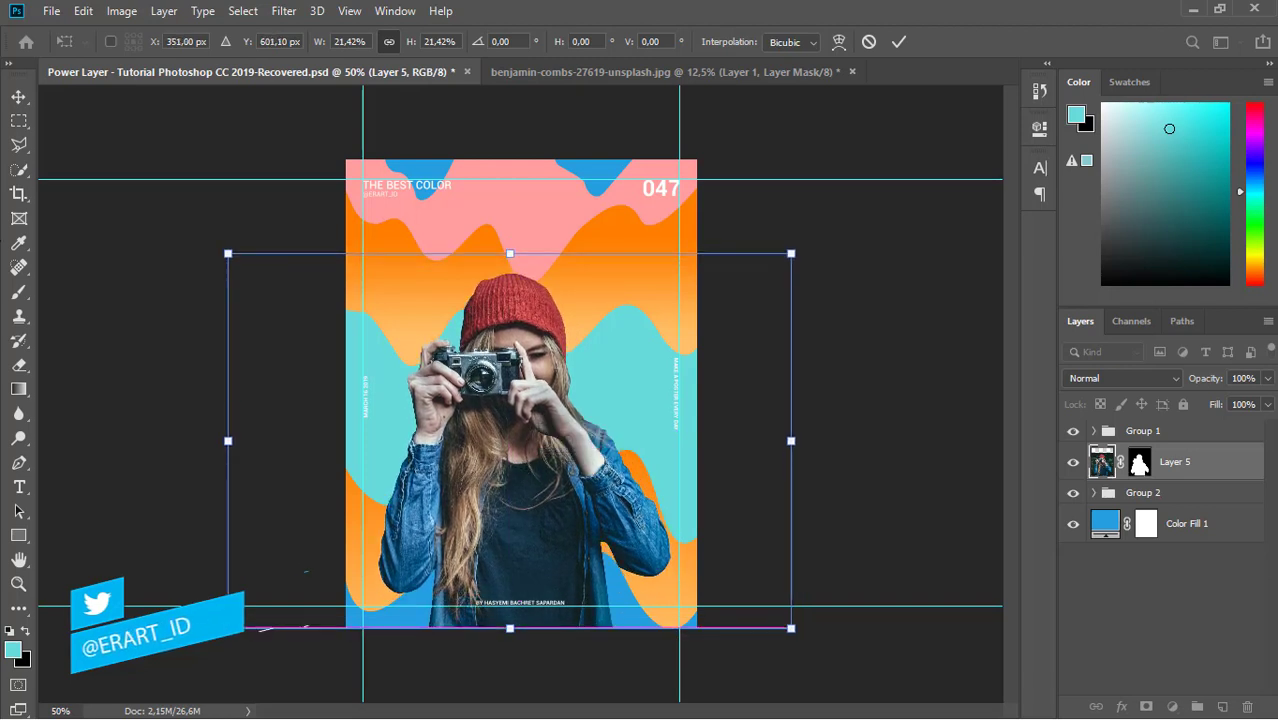
key("Return")
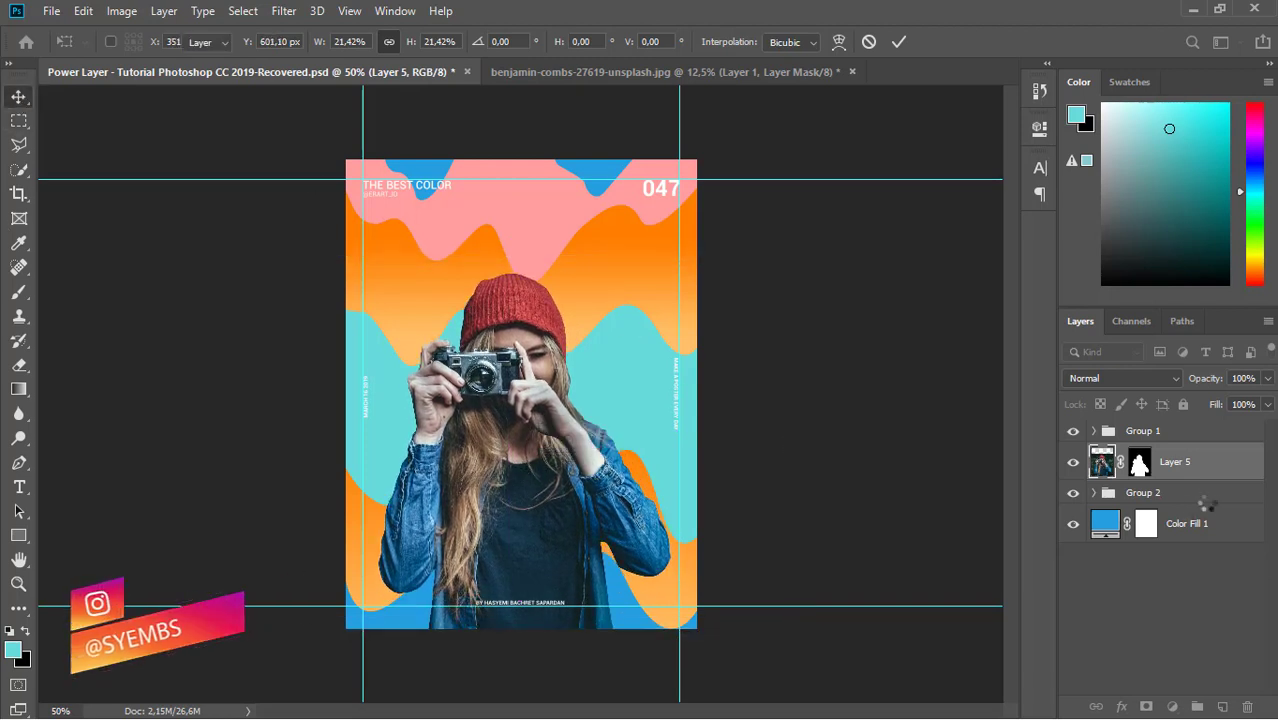
- Add a layer above Group 2 and draw a 480 px circle around the girl's head
left_click(1205, 492)
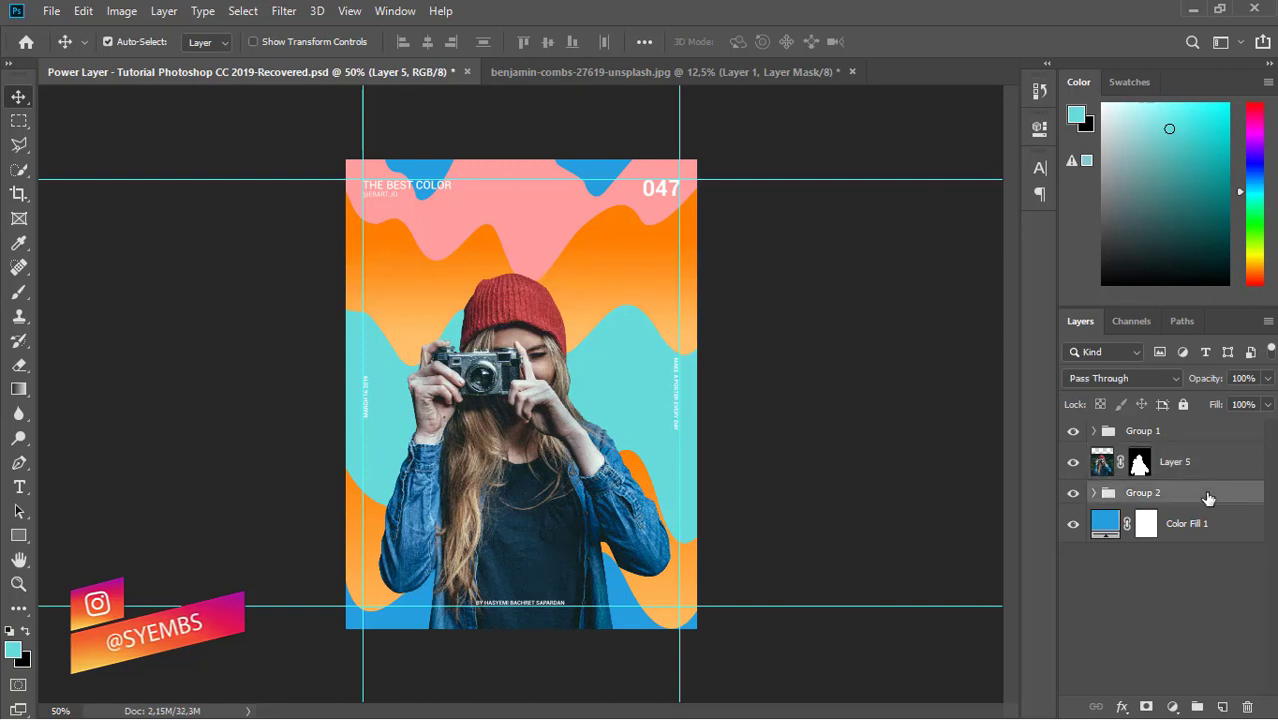
left_click(1222, 707)
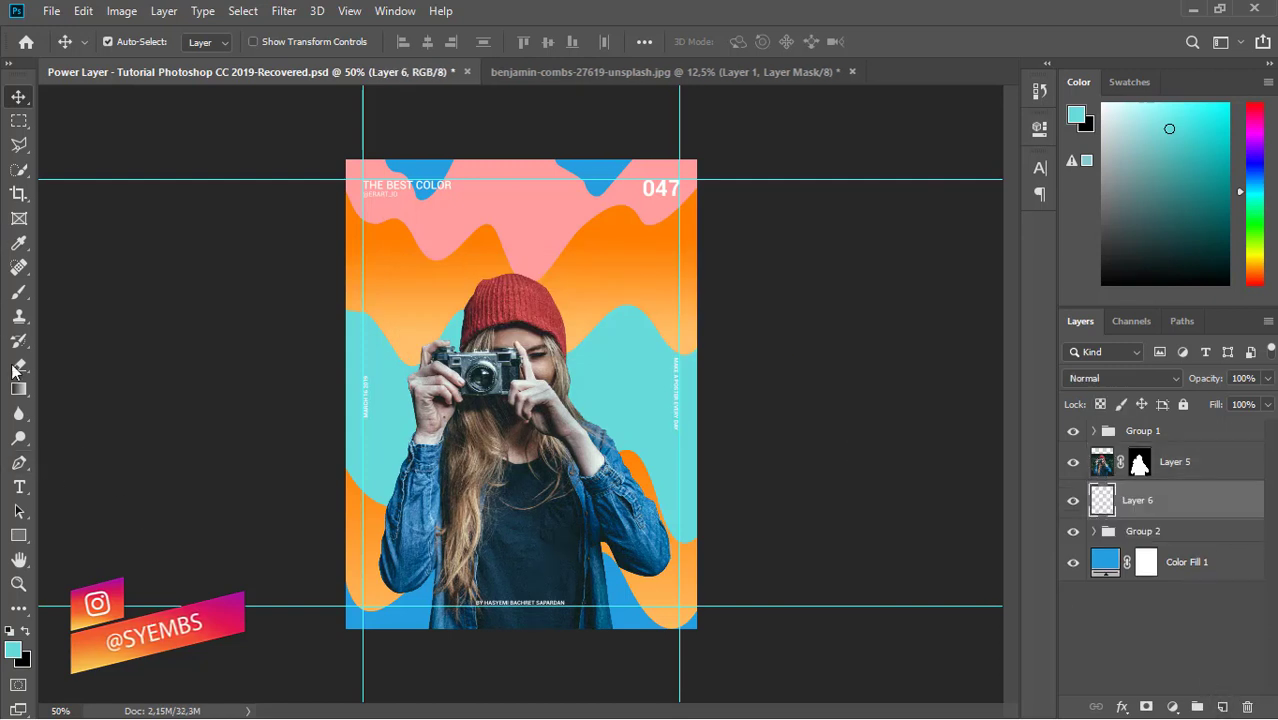
left_click(19, 536)
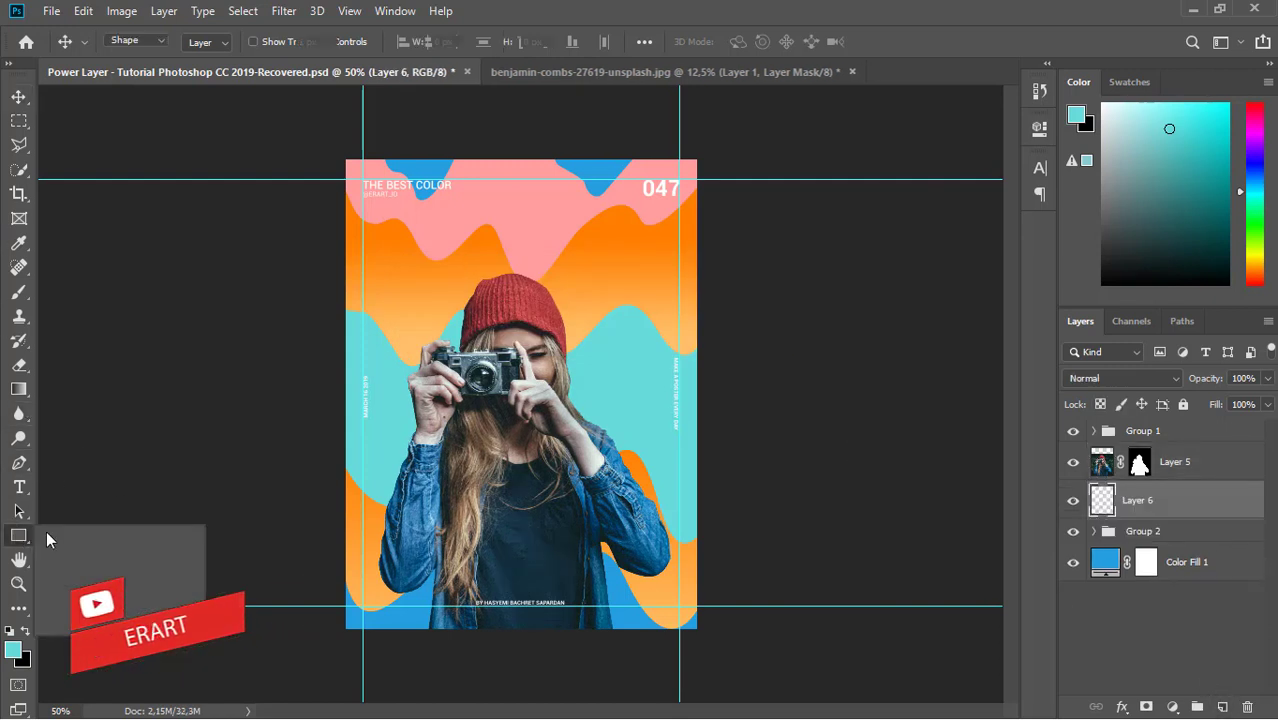
right_click(20, 537)
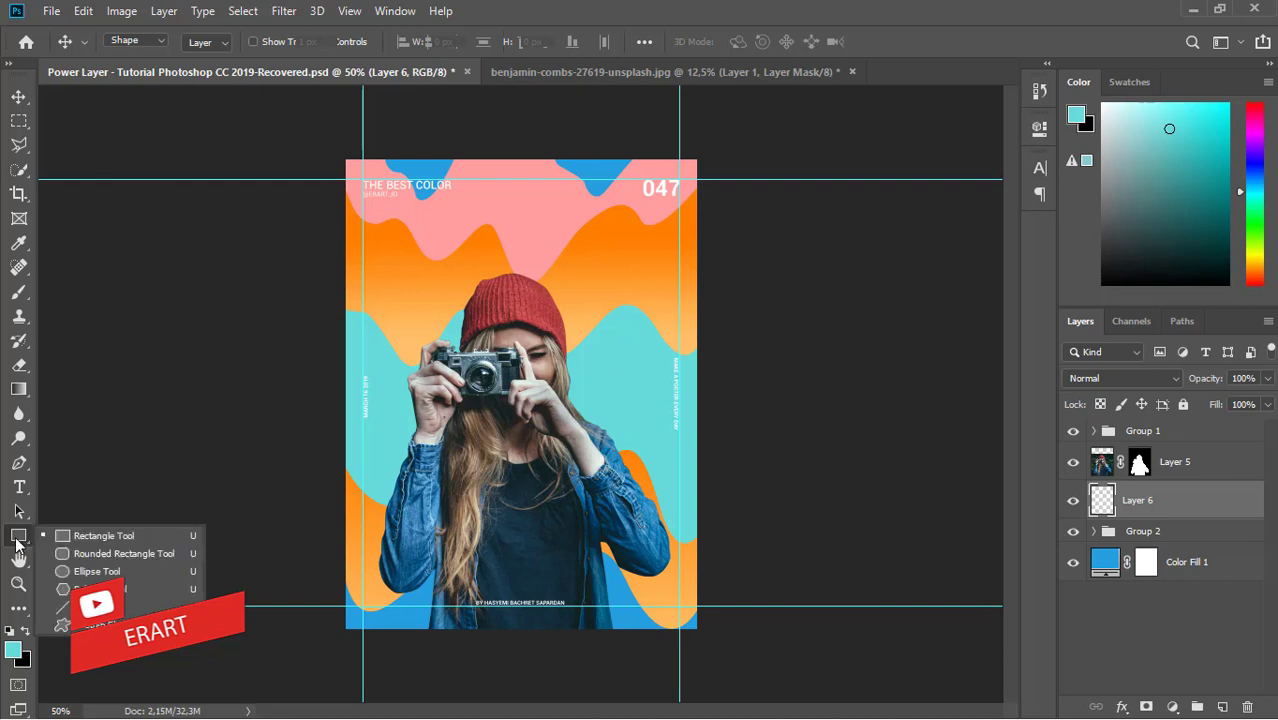
left_click(78, 562)
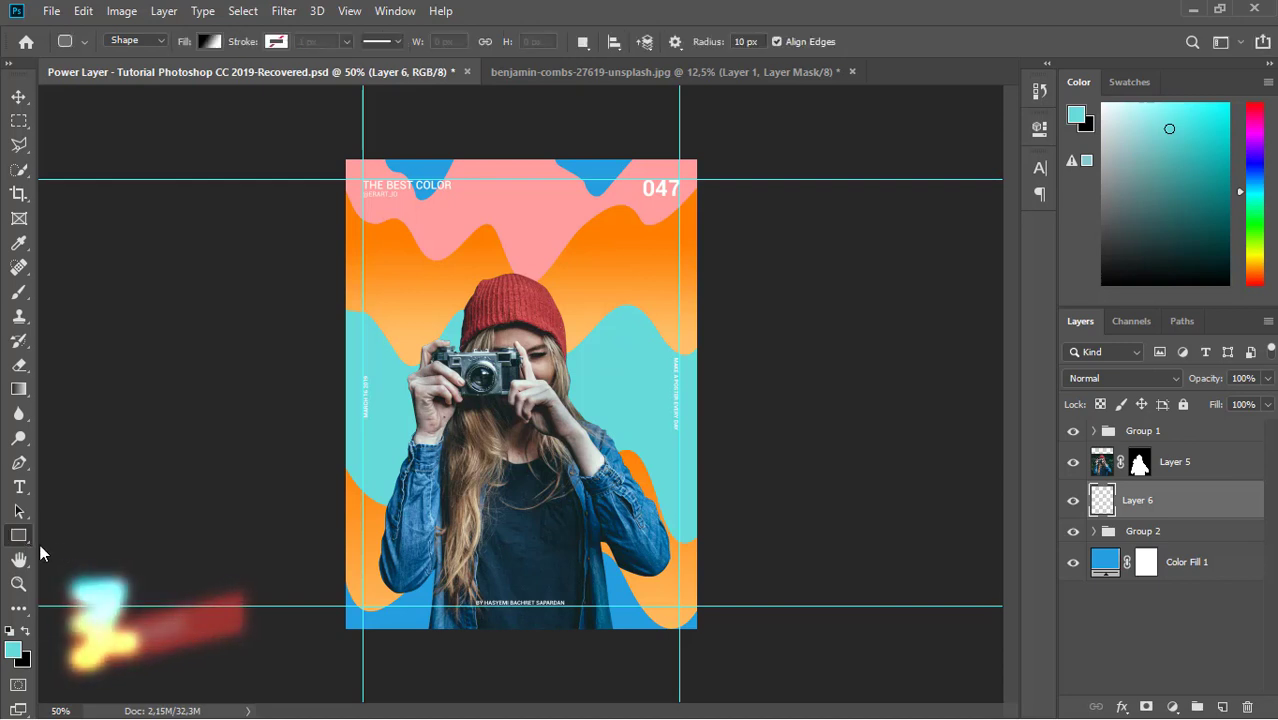
right_click(27, 540)
left_click(80, 573)
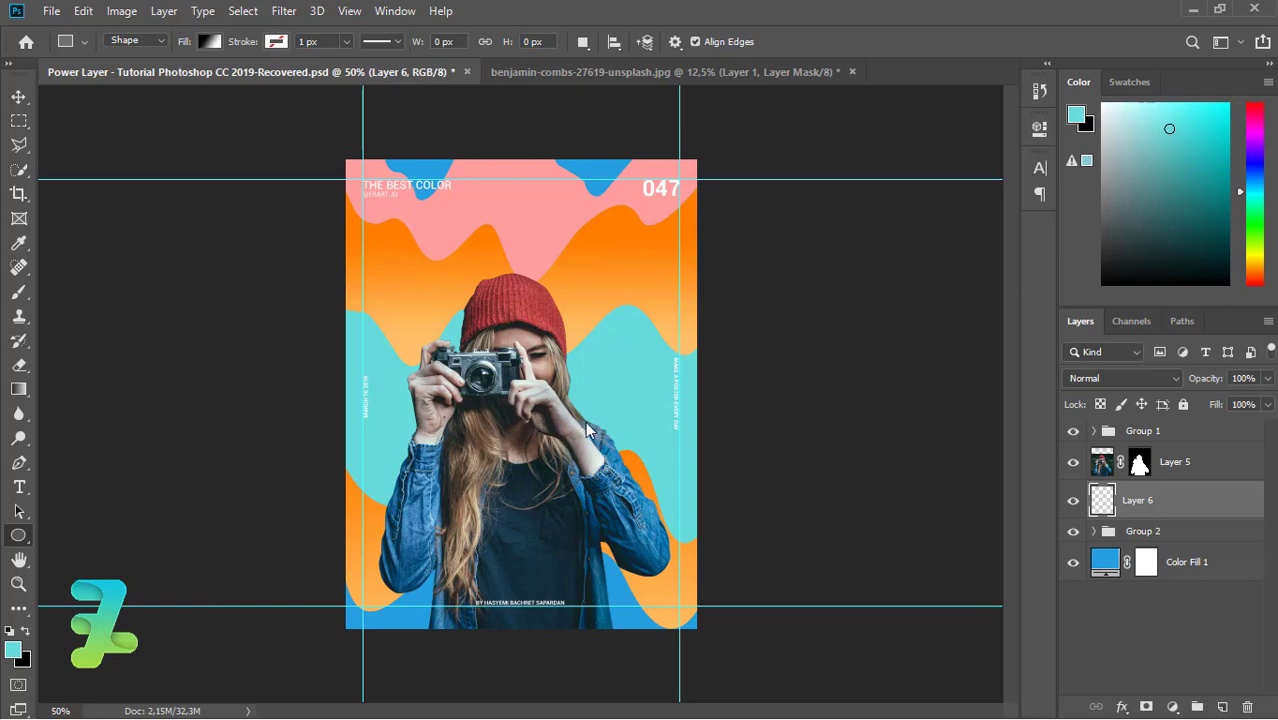
left_click_drag(637, 426, 387, 200)
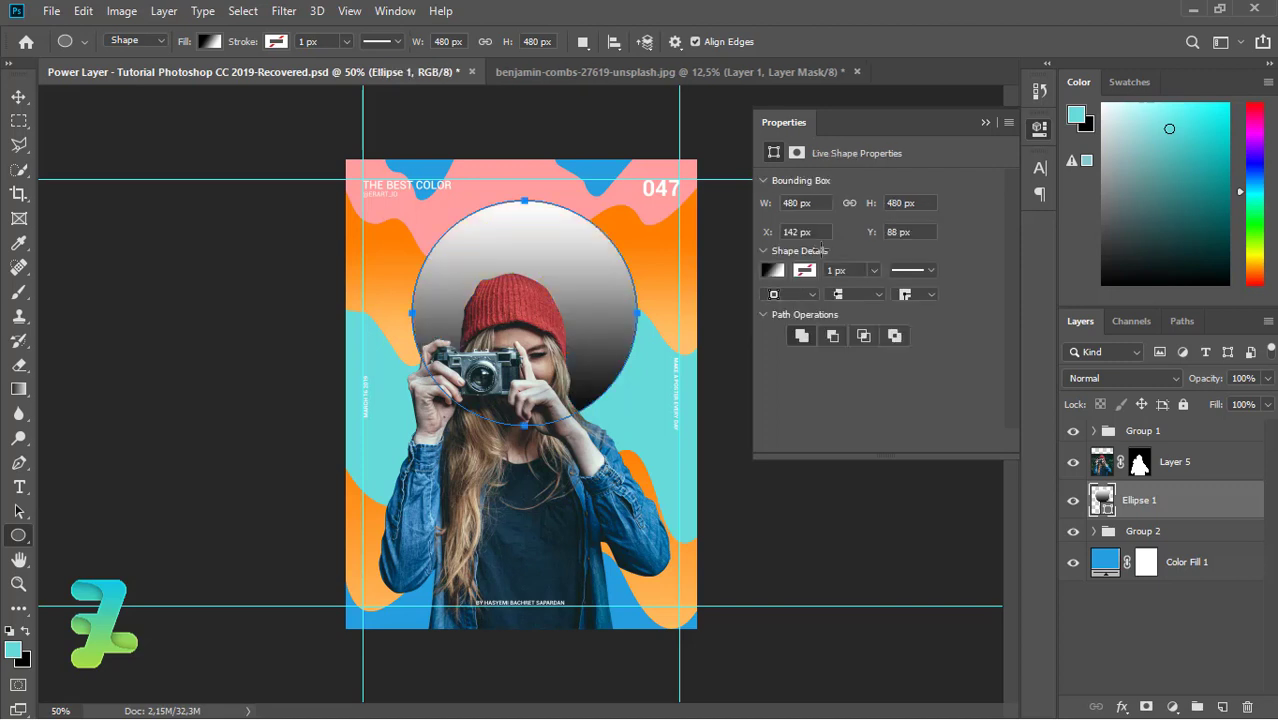
- Give the circle a solid pale yellow #fffaa7 fill
left_click(772, 271)
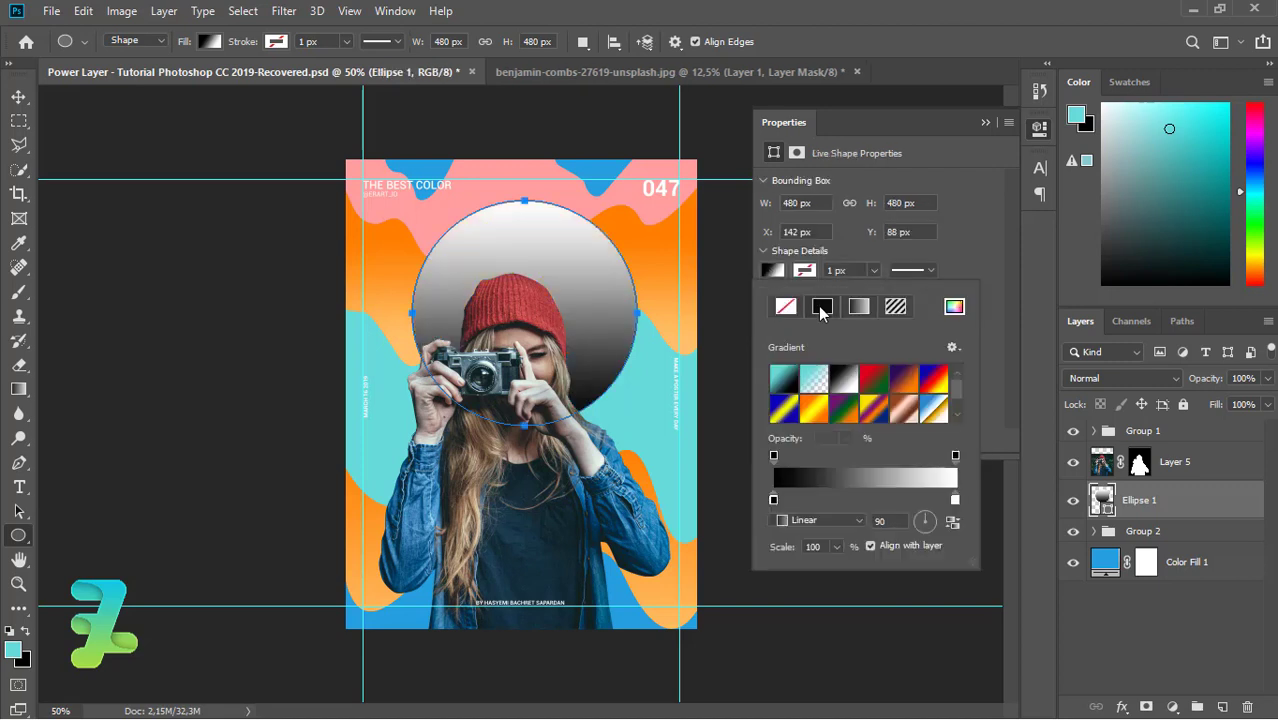
left_click(821, 309)
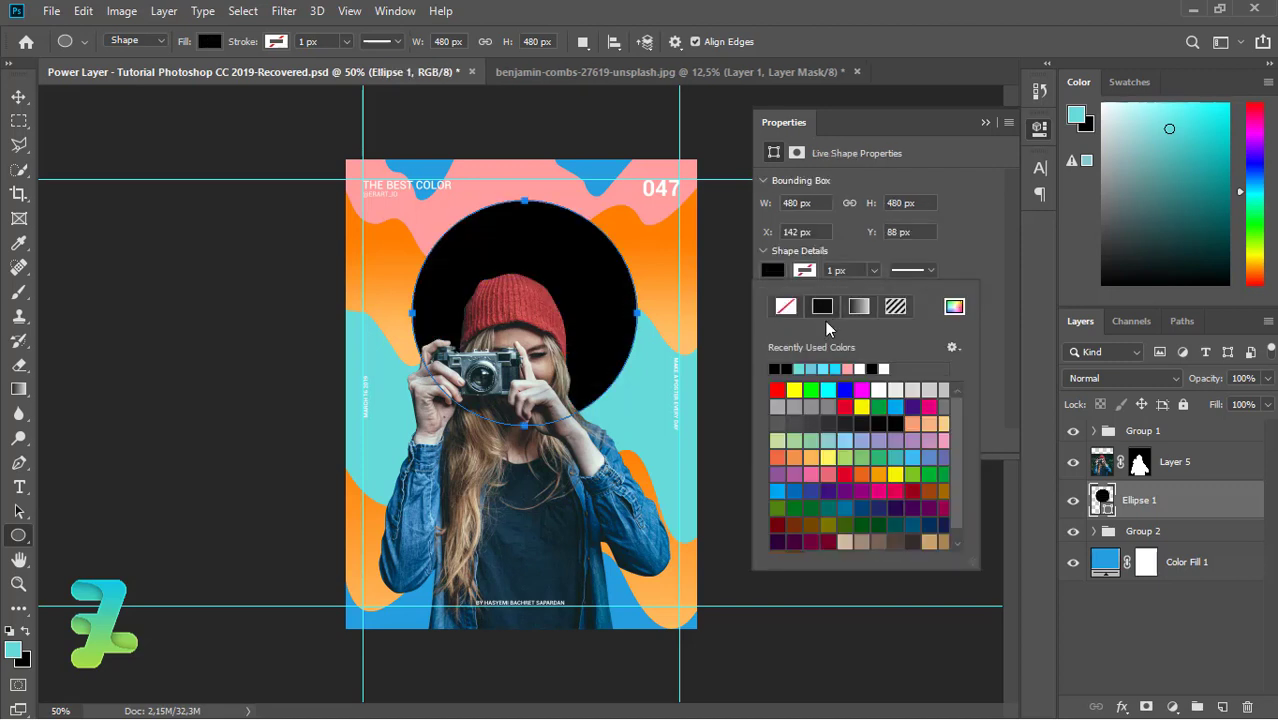
left_click(826, 458)
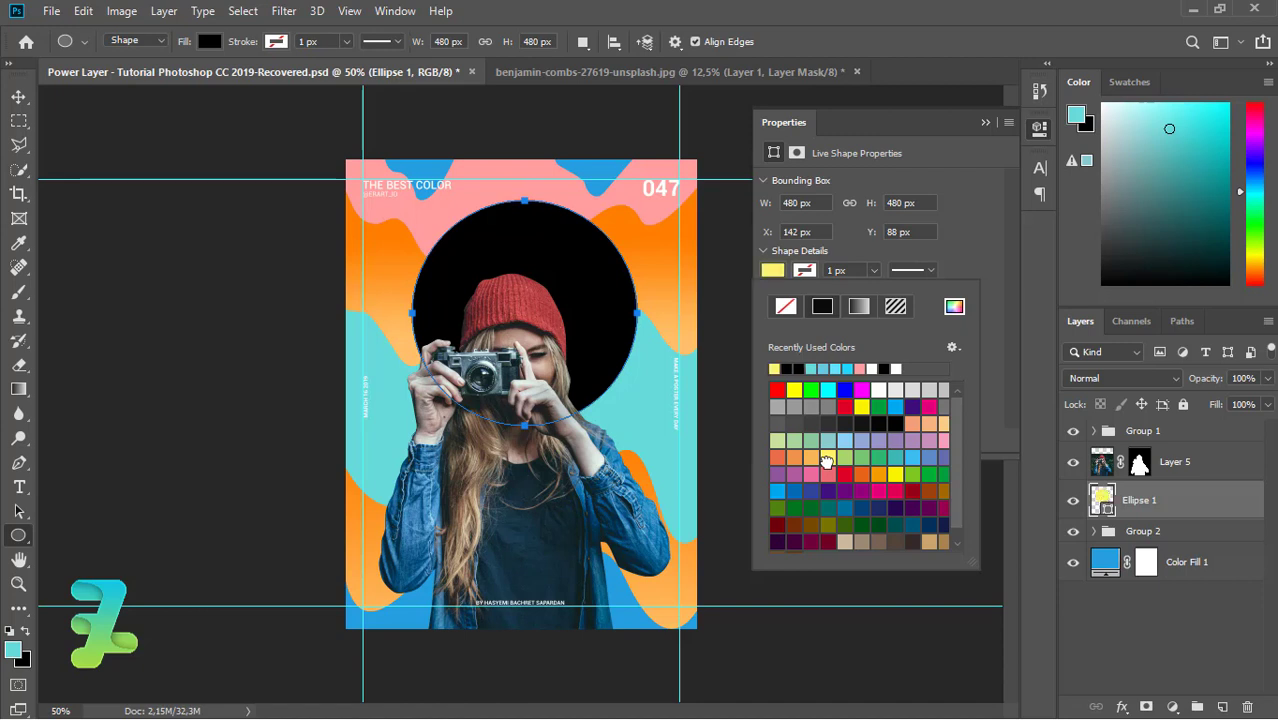
left_click(955, 308)
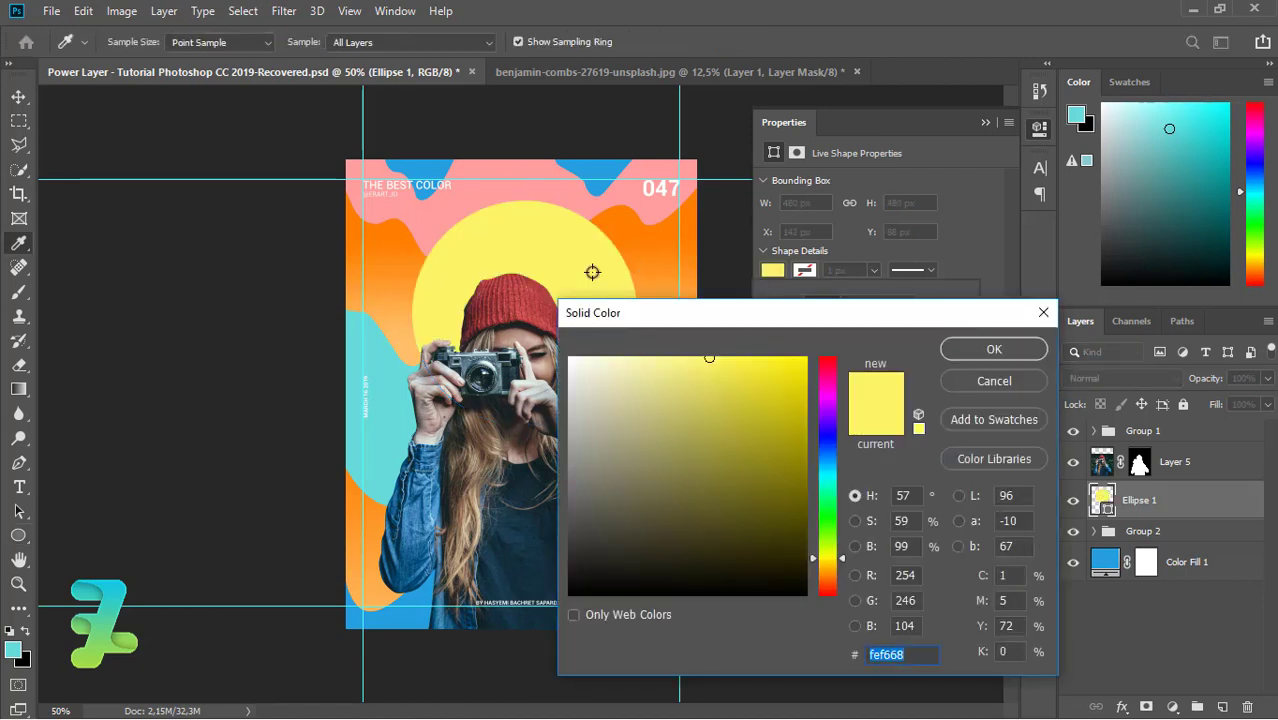
left_click_drag(700, 362, 651, 356)
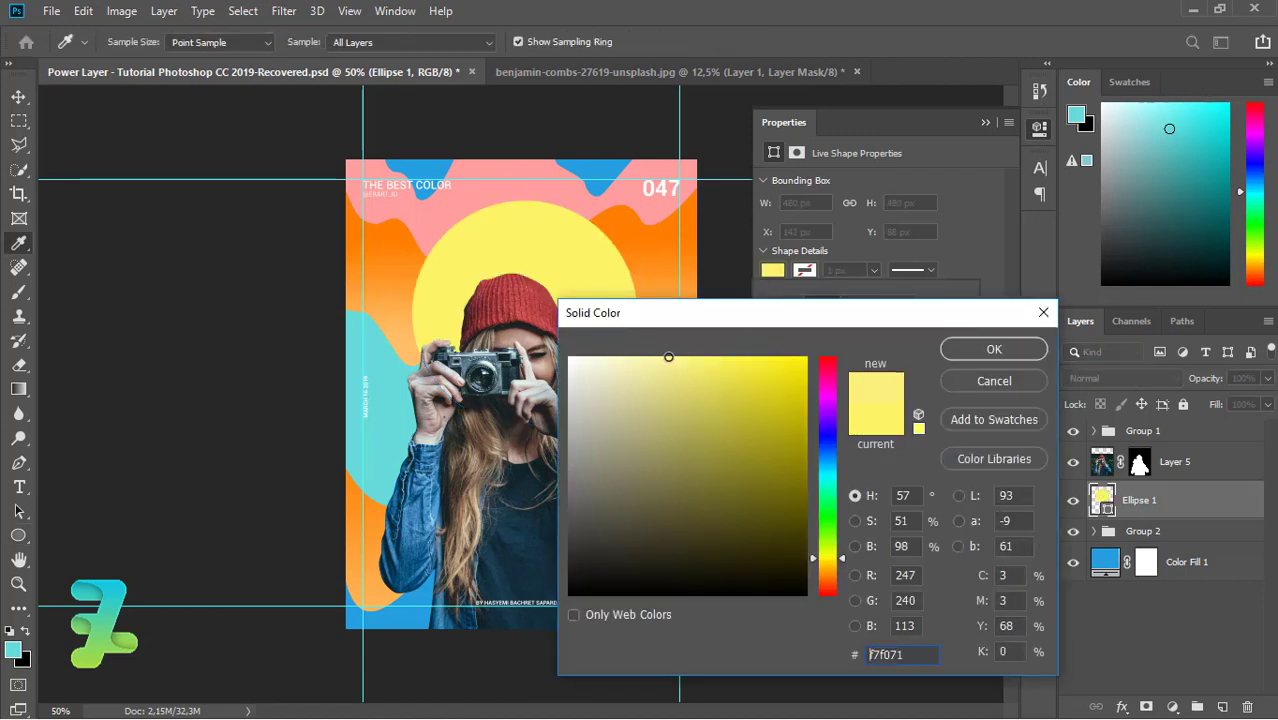
left_click(962, 354)
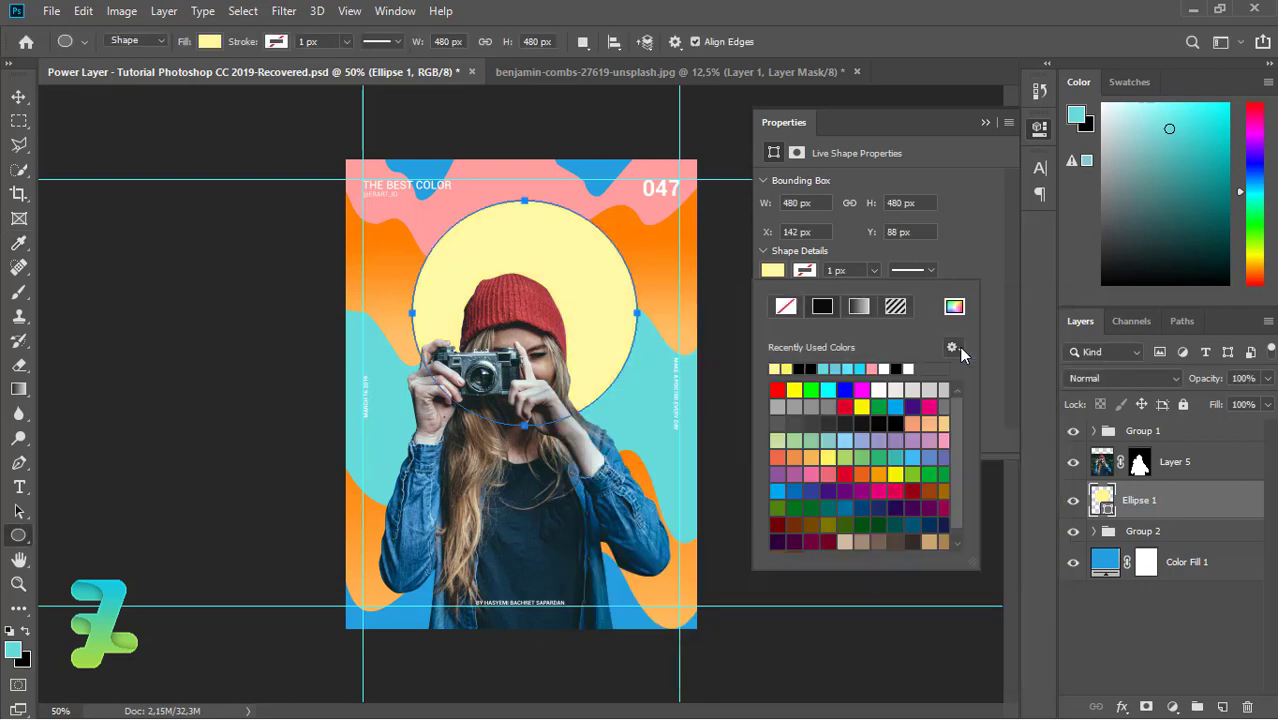
key("Escape")
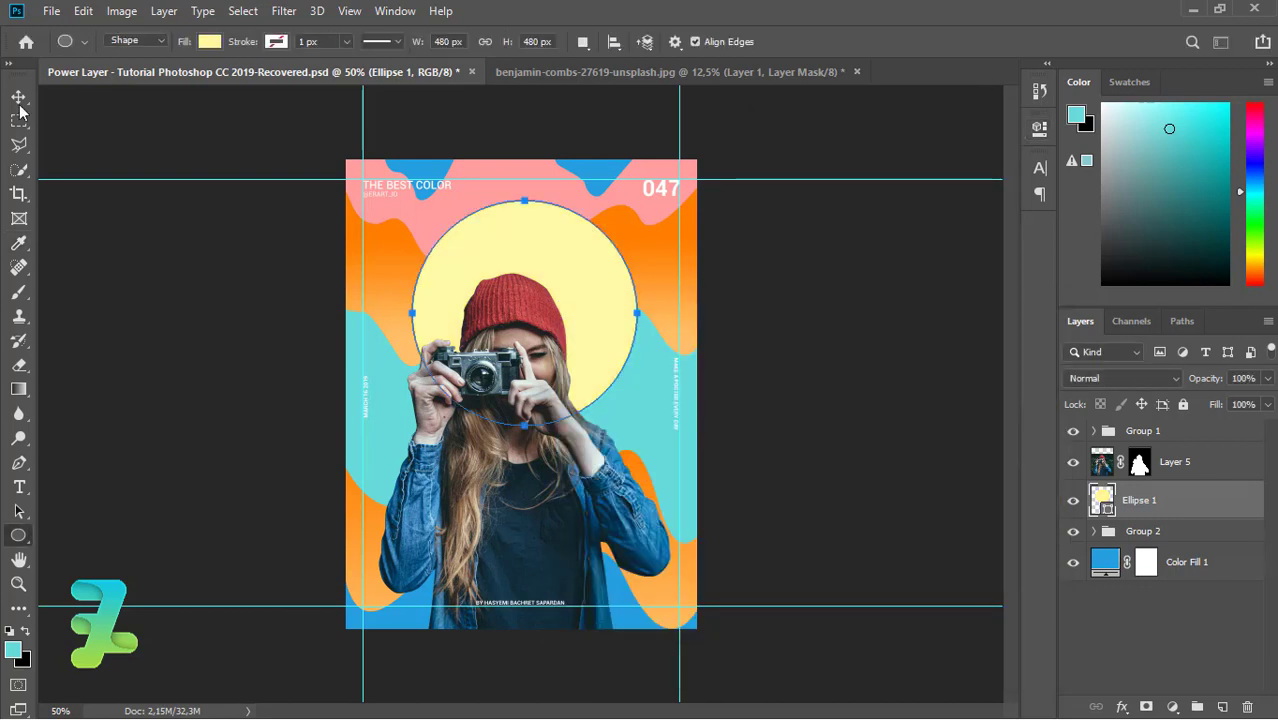
key("v")
key("ctrl+a")
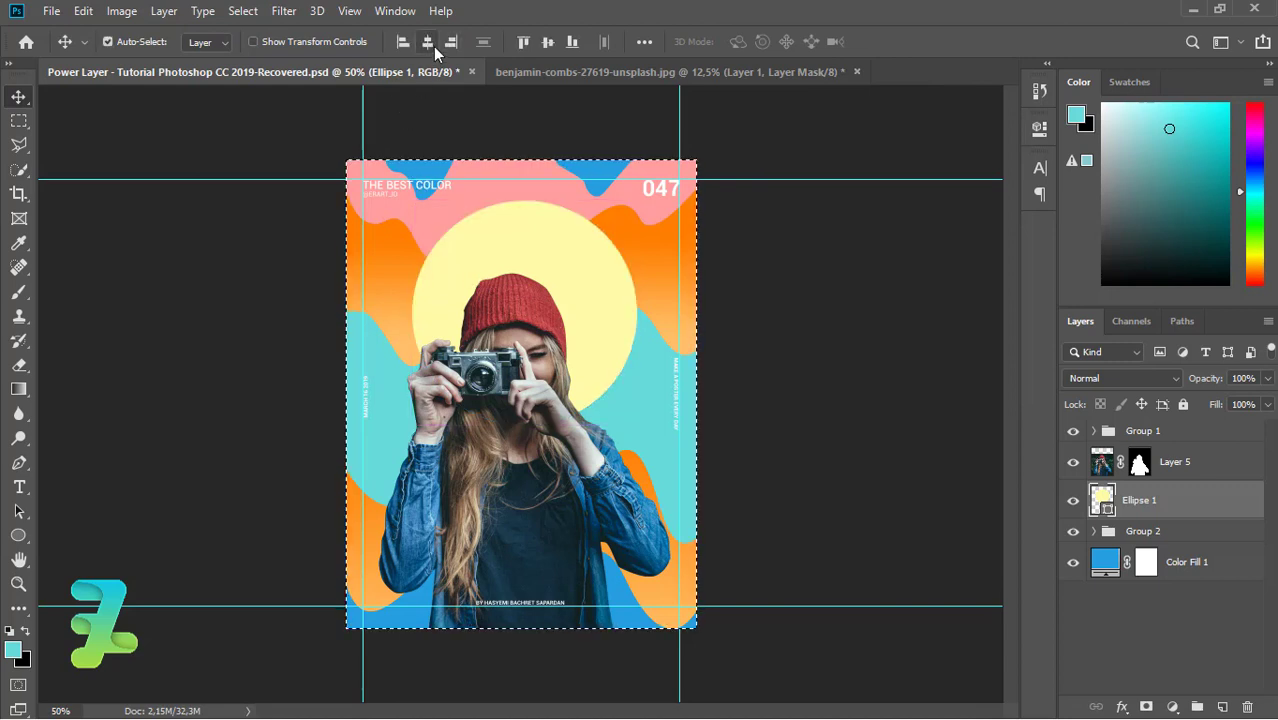
- Centre the yellow circle horizontally and lower it behind the girl's head
left_click(427, 46)
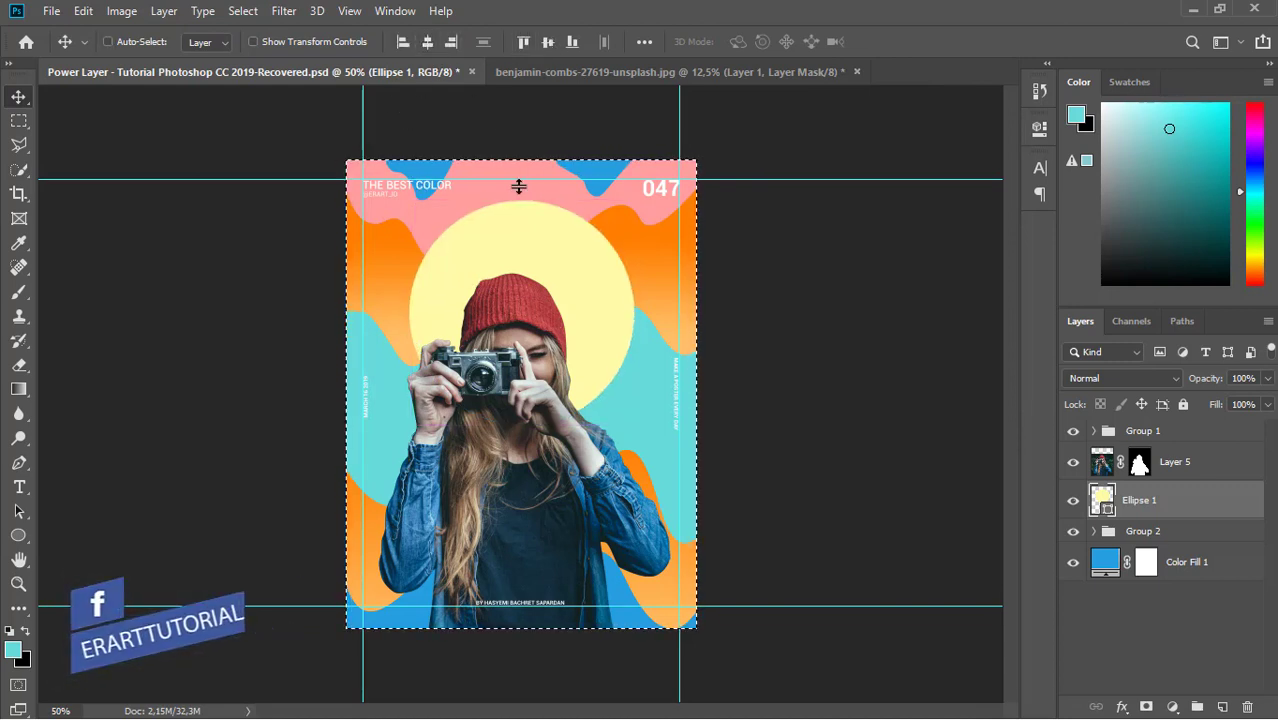
key("ctrl+d")
left_click_drag(557, 259, 561, 283)
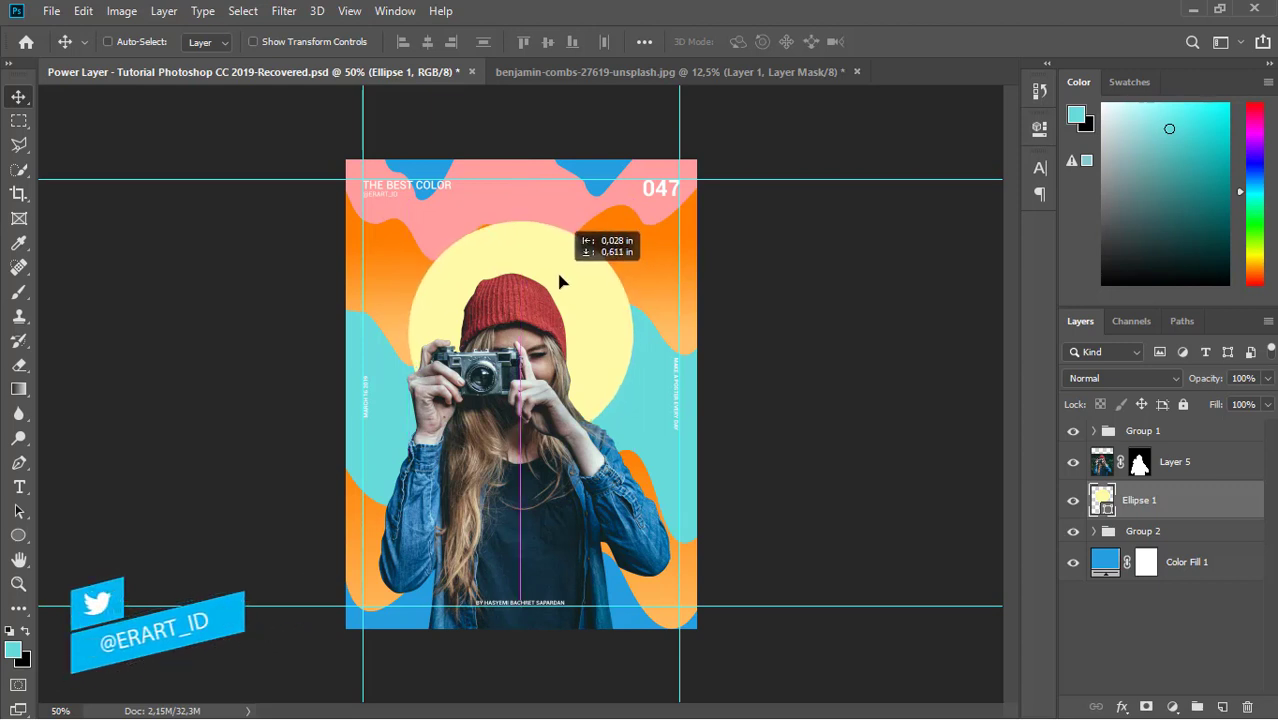
left_click_drag(560, 283, 560, 283)
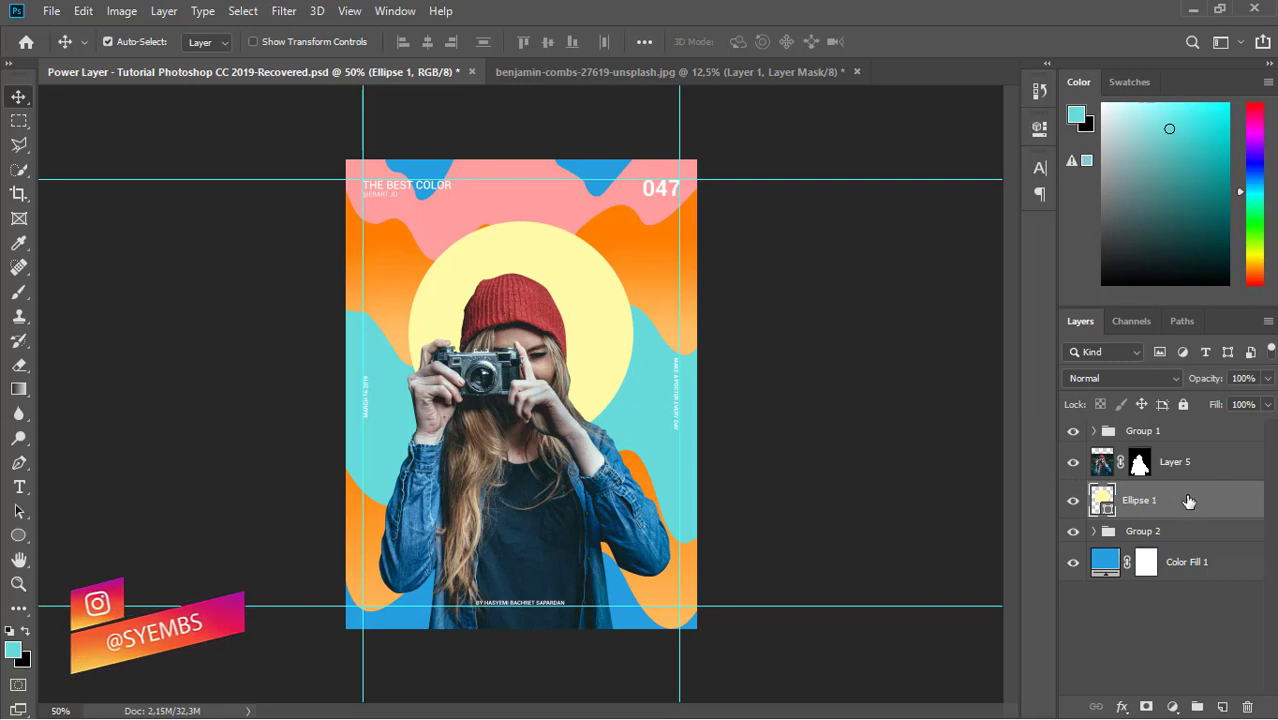
left_click(1200, 462)
- On new Layer 6, trace a closed wavy pen path around the poster's bottom edge
left_click(1222, 707)
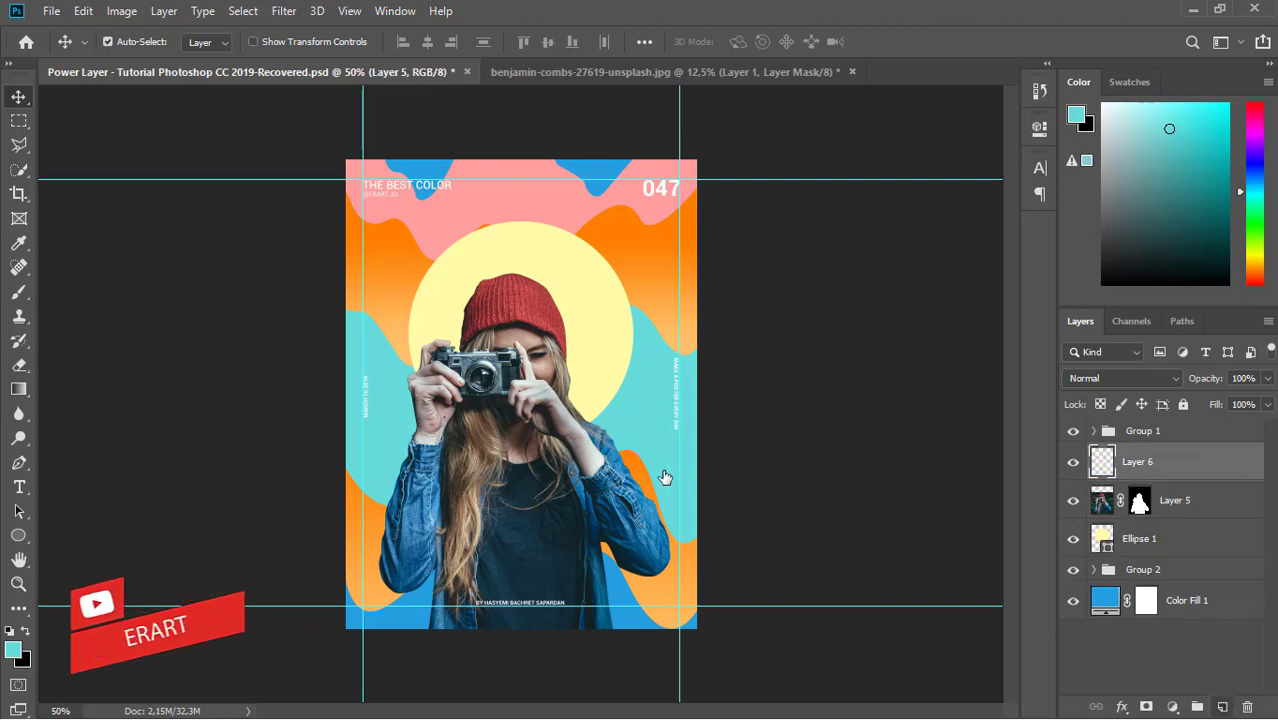
left_click(17, 461)
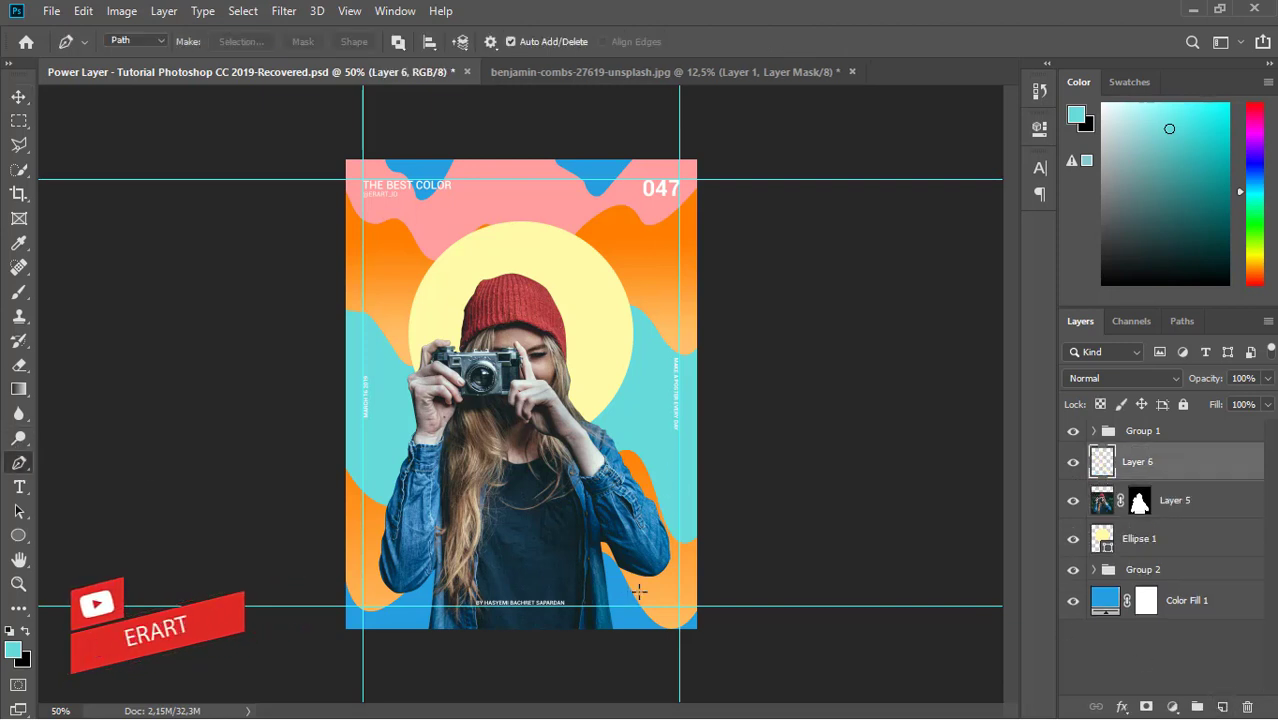
left_click(714, 641)
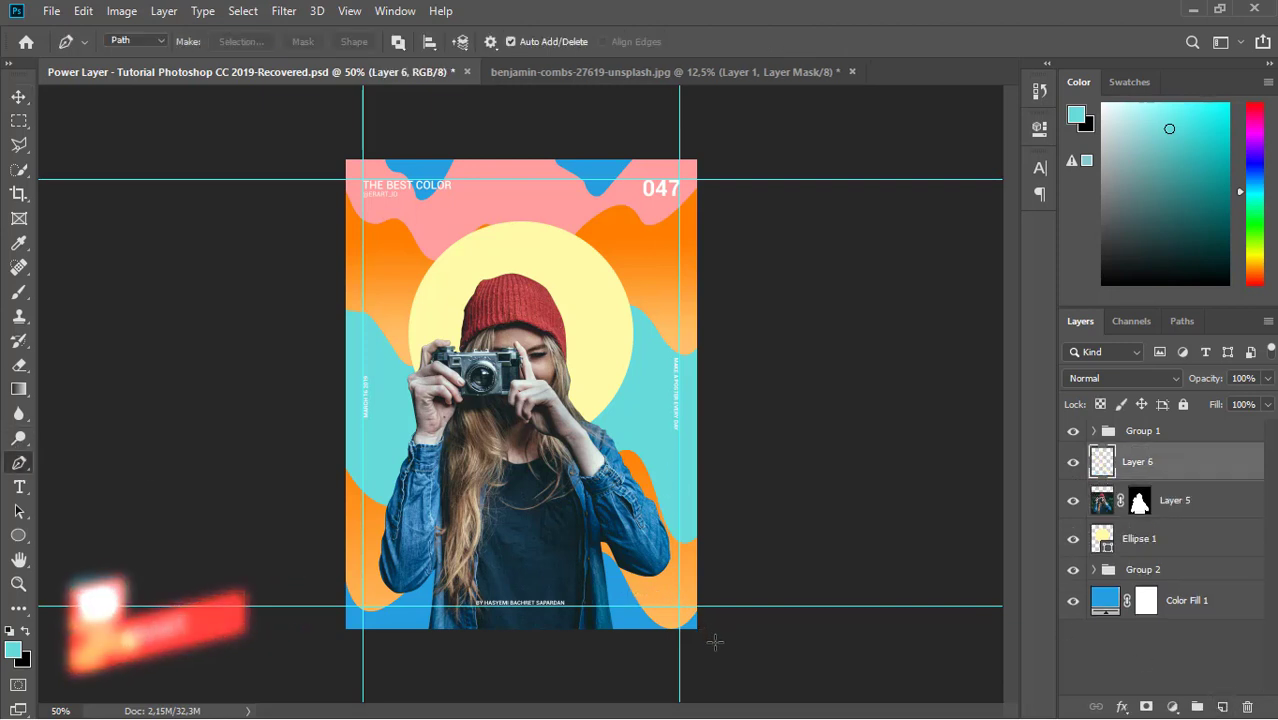
left_click_drag(664, 566, 575, 637)
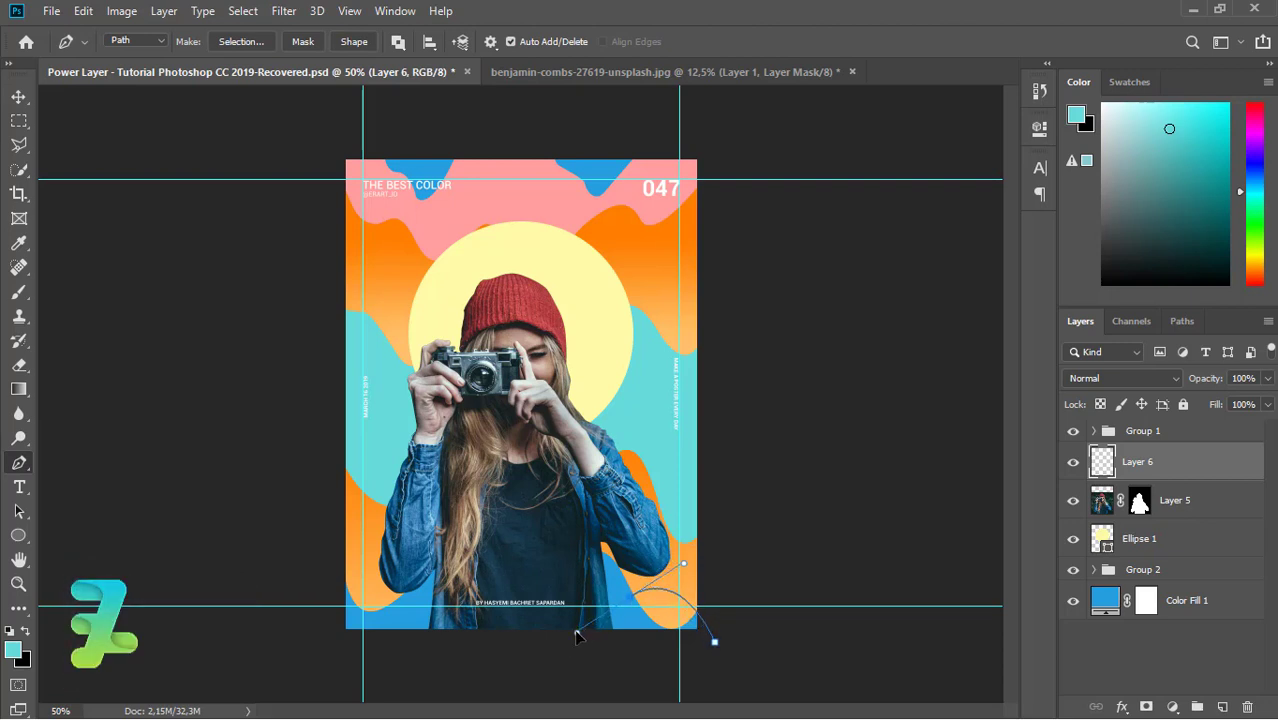
left_click_drag(459, 653, 443, 628)
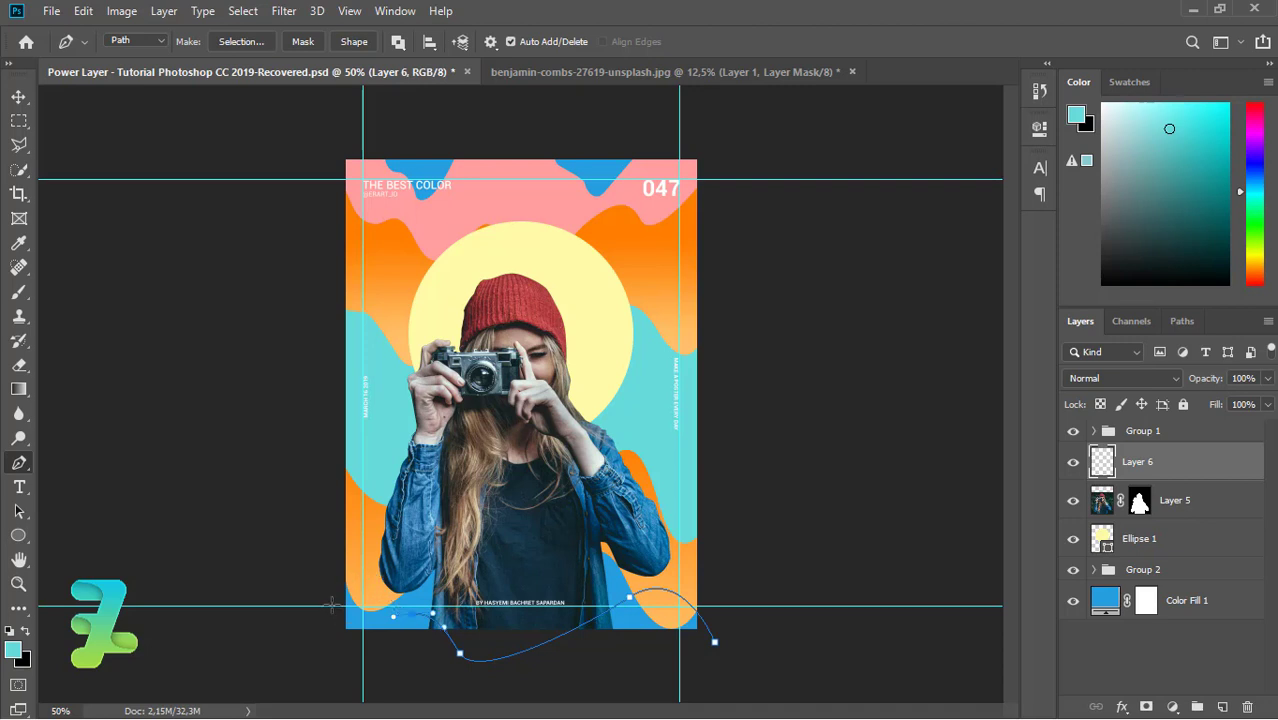
mouse_move(331, 605)
left_mouse_down()
mouse_move(282, 675)
mouse_move(457, 694)
left_mouse_up()
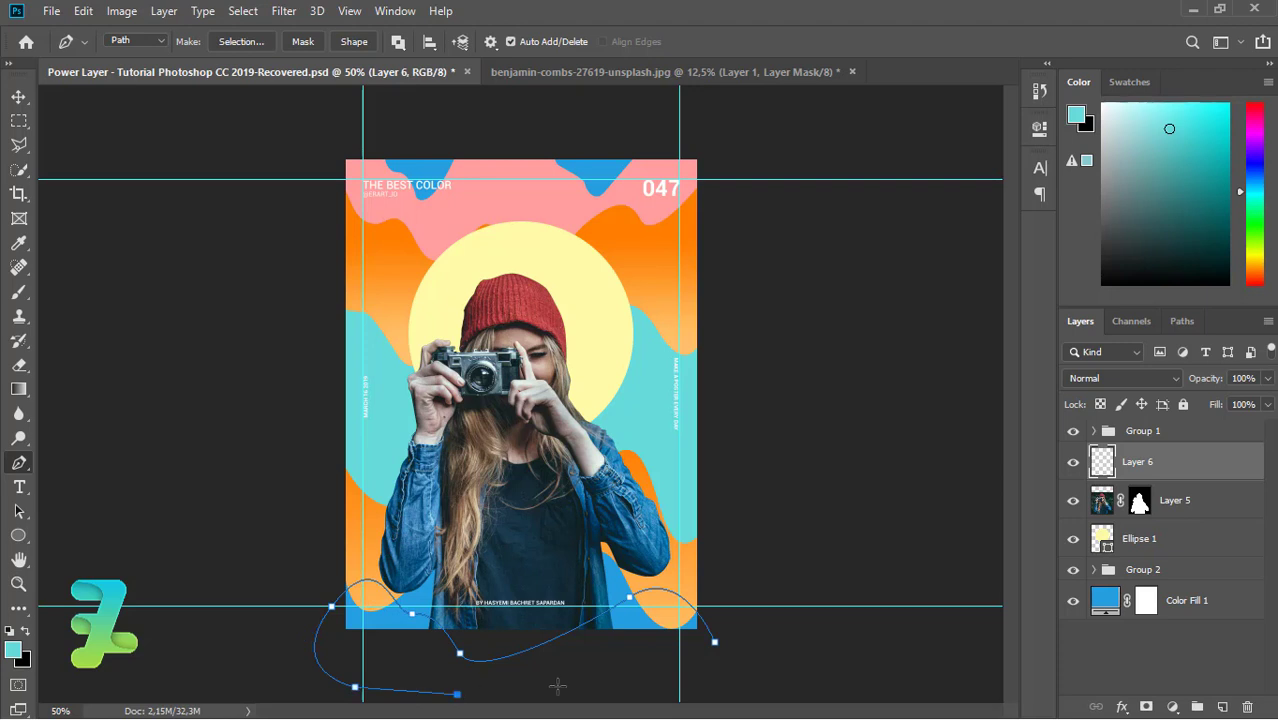
right_click(716, 645)
right_click(645, 603)
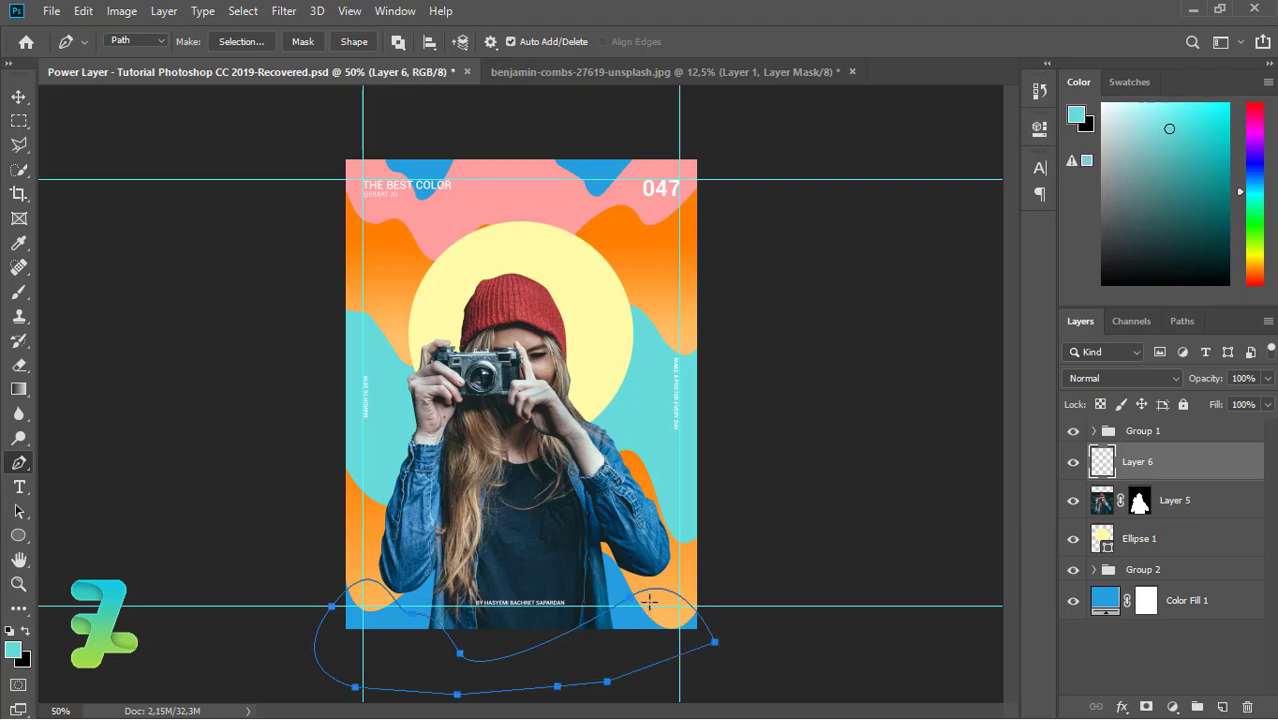
- Turn the wavy path into a selection and set the foreground to magenta #db4ce8
left_click(745, 260)
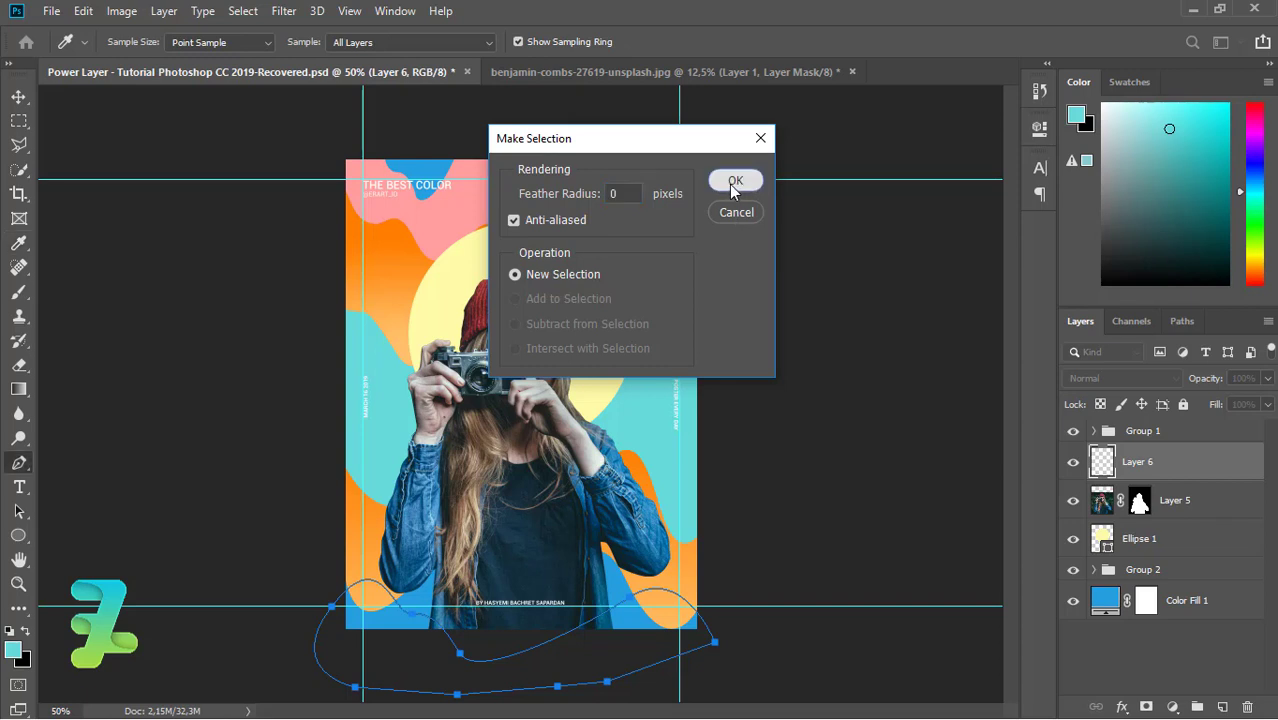
left_click(735, 180)
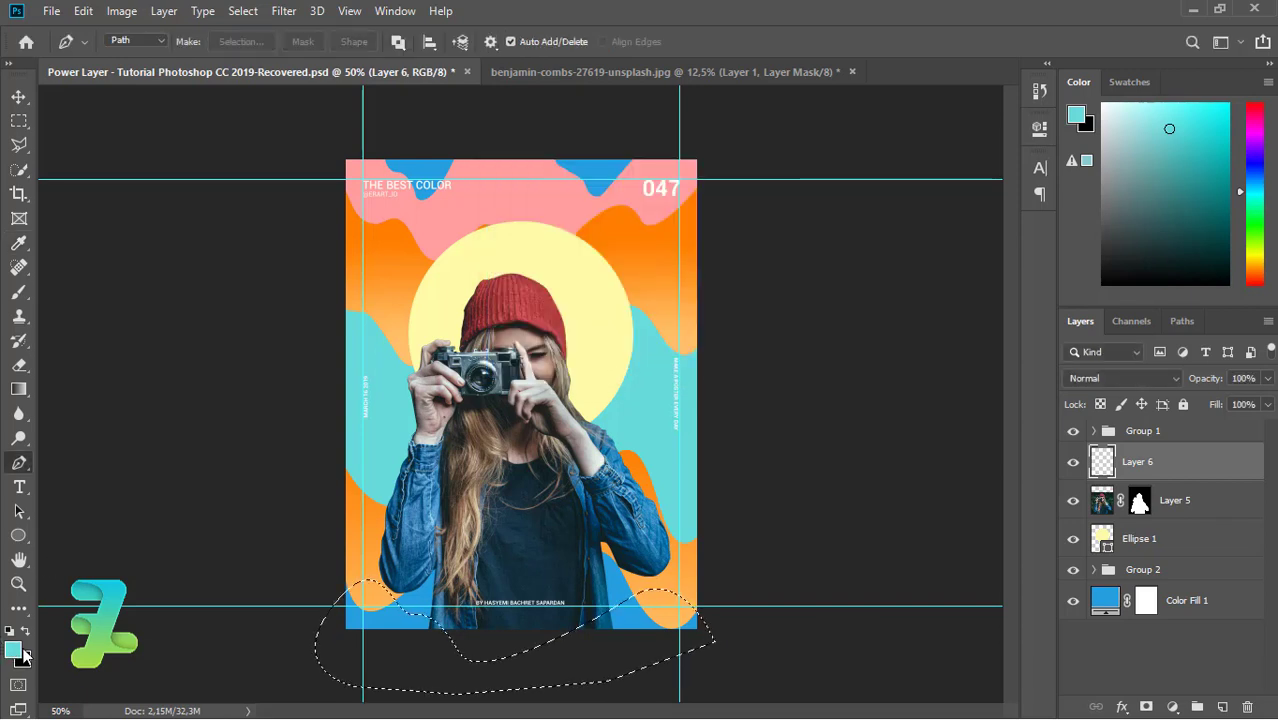
left_click(14, 651)
left_click(828, 399)
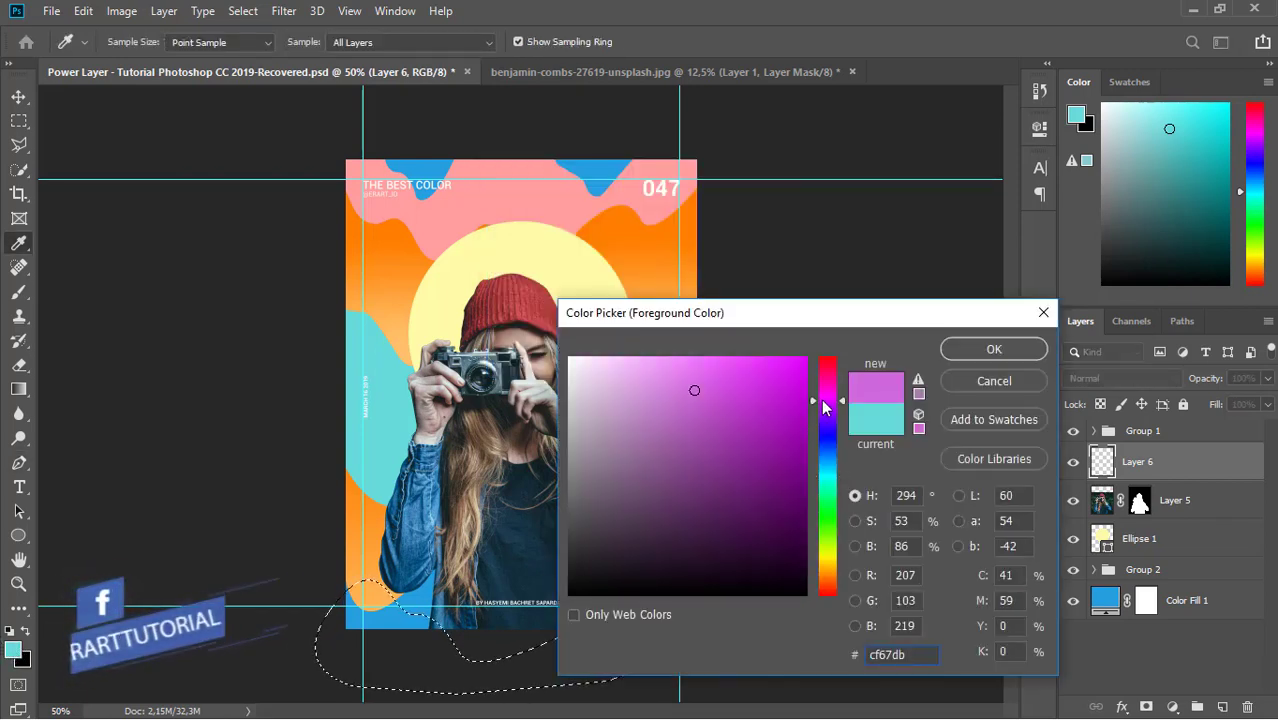
left_click(783, 381)
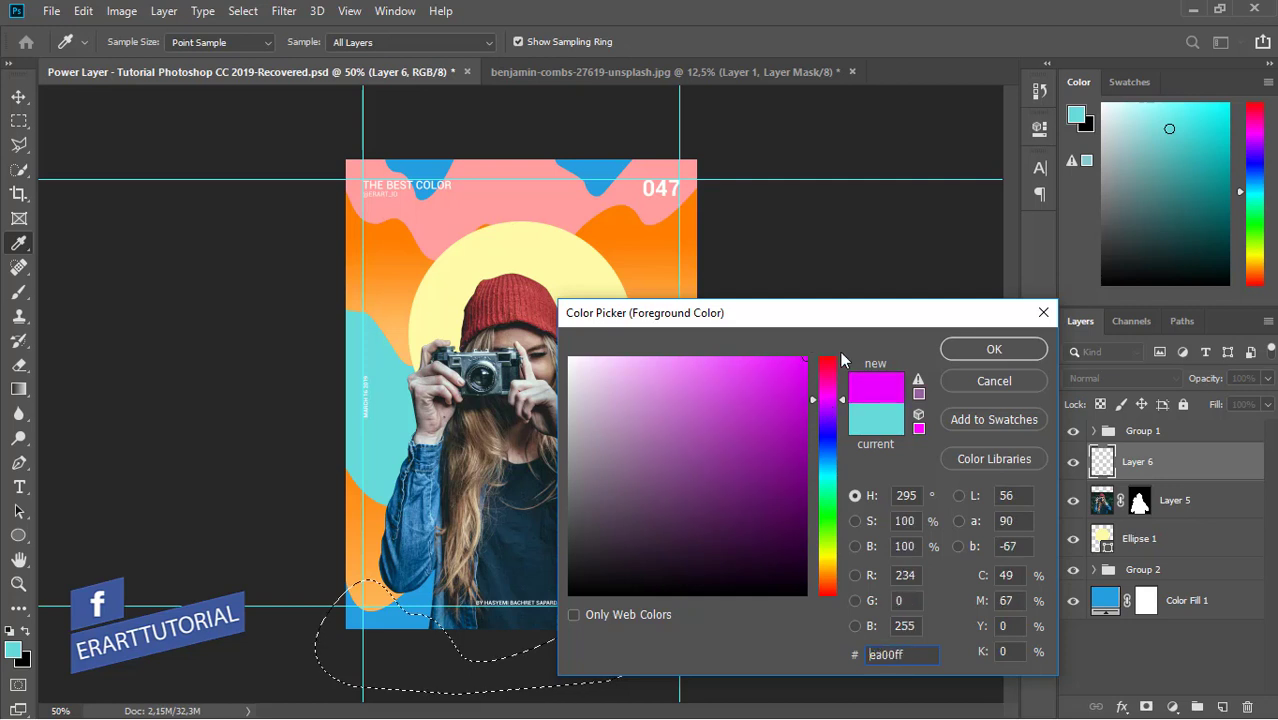
left_click_drag(783, 381, 729, 378)
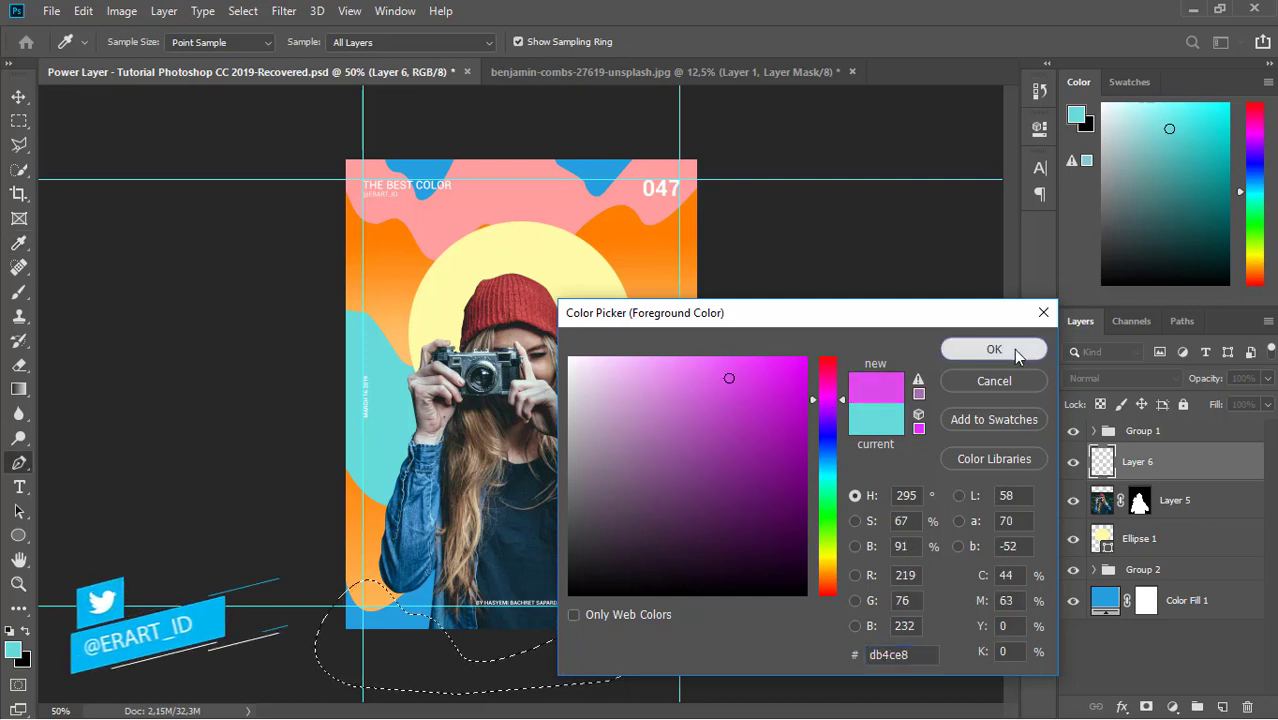
left_click(994, 348)
- Paint-bucket fill the wavy selection with magenta, deselect, and zoom to 200%
right_click(19, 389)
left_click(80, 403)
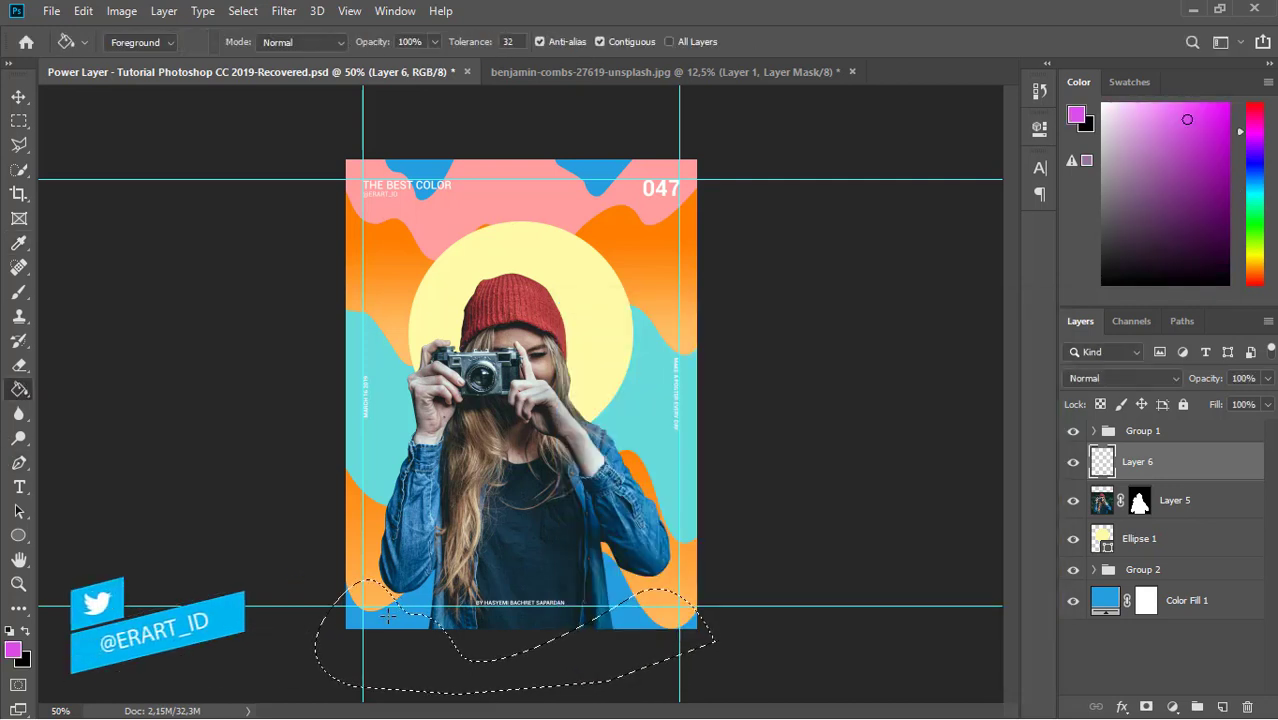
left_click(388, 617)
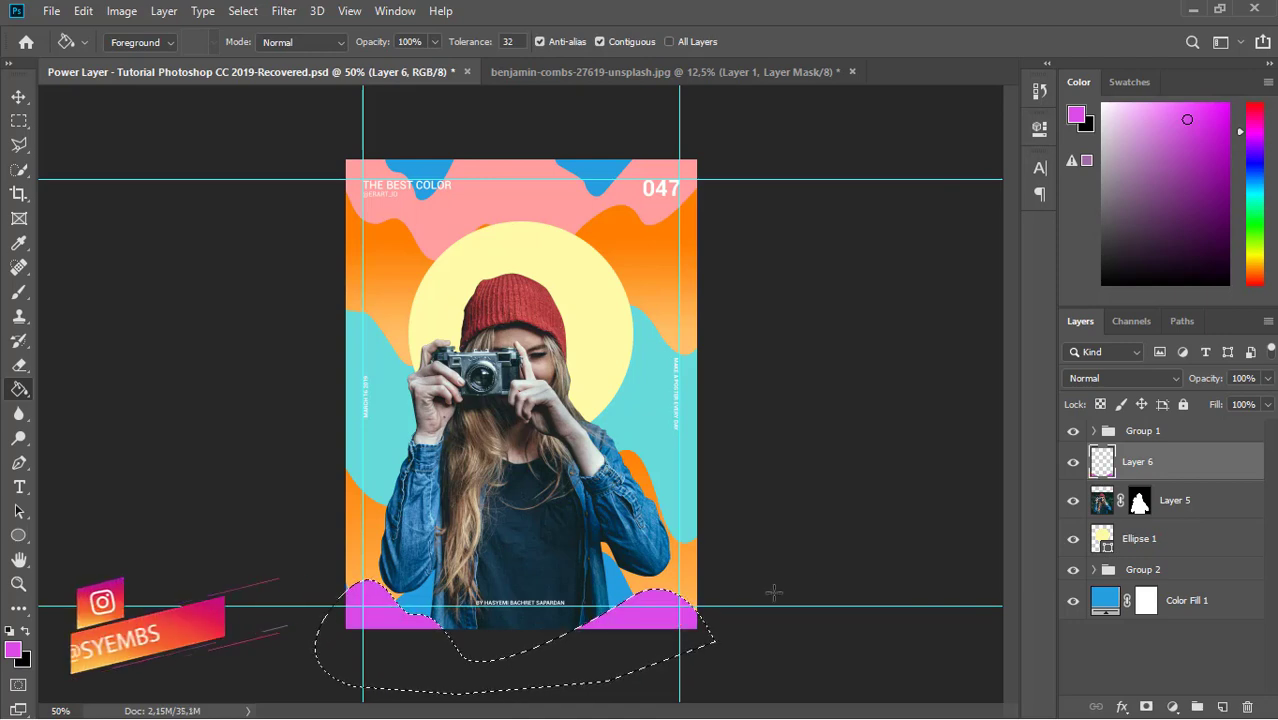
key("ctrl+d")
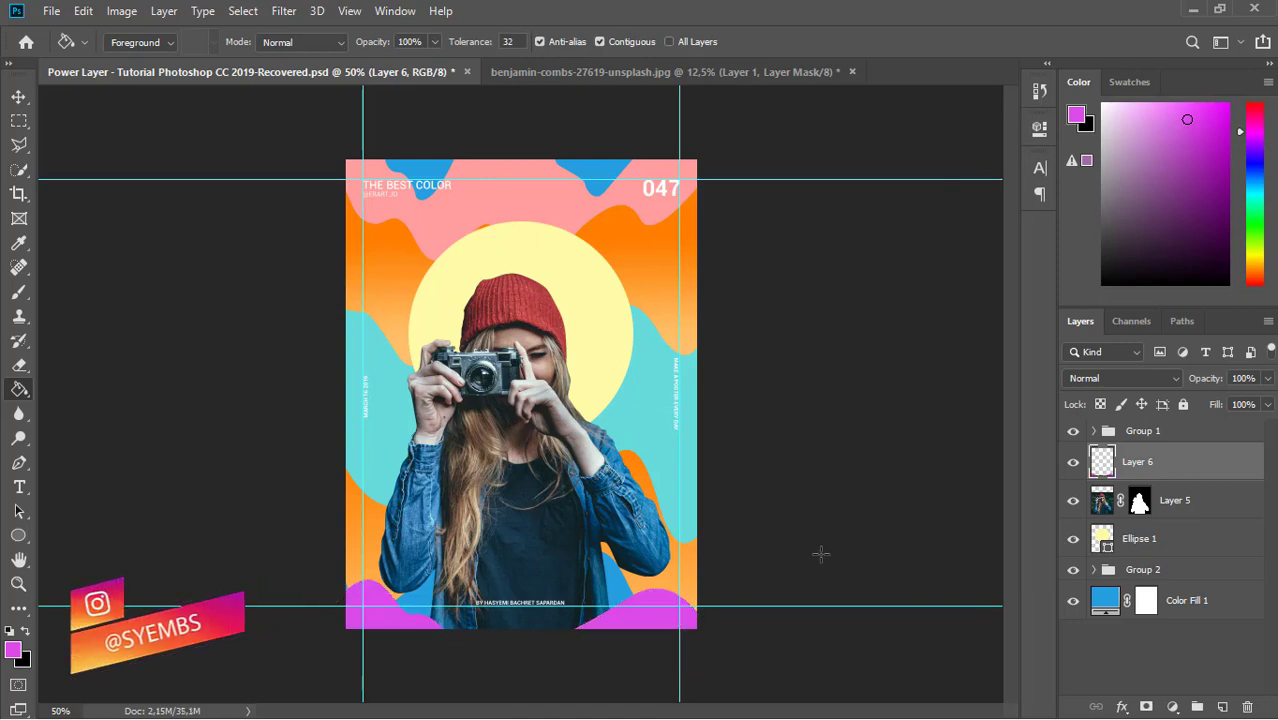
key("ctrl+plus")
key("ctrl+plus")
key("ctrl+plus")
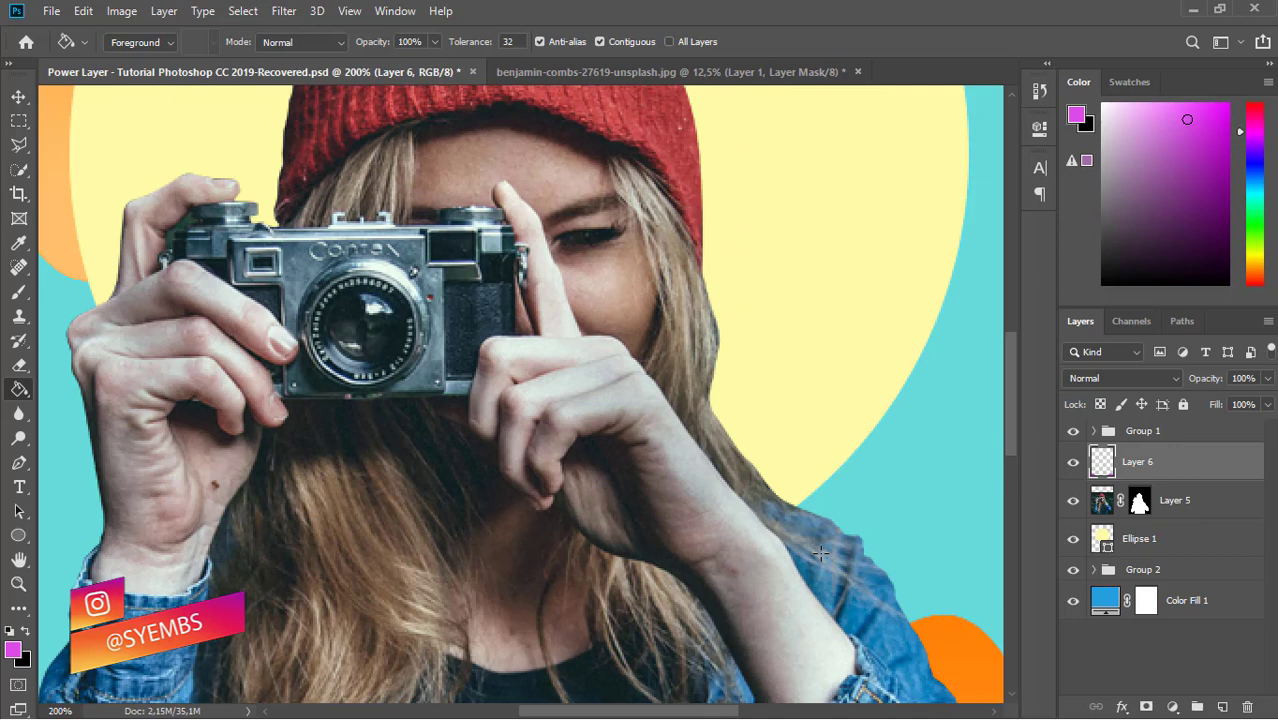
- Add a layer above Layer 5 and draw a gradient circle over the camera lens
left_click(1198, 508)
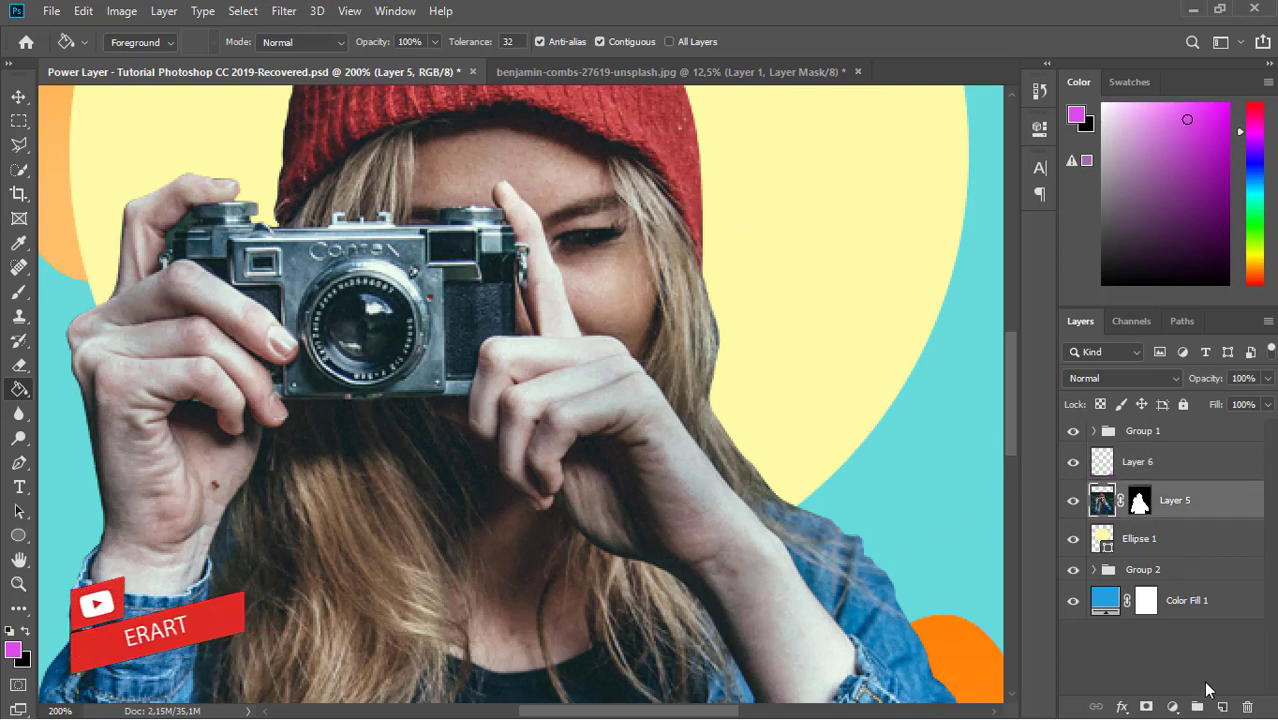
left_click(1221, 708)
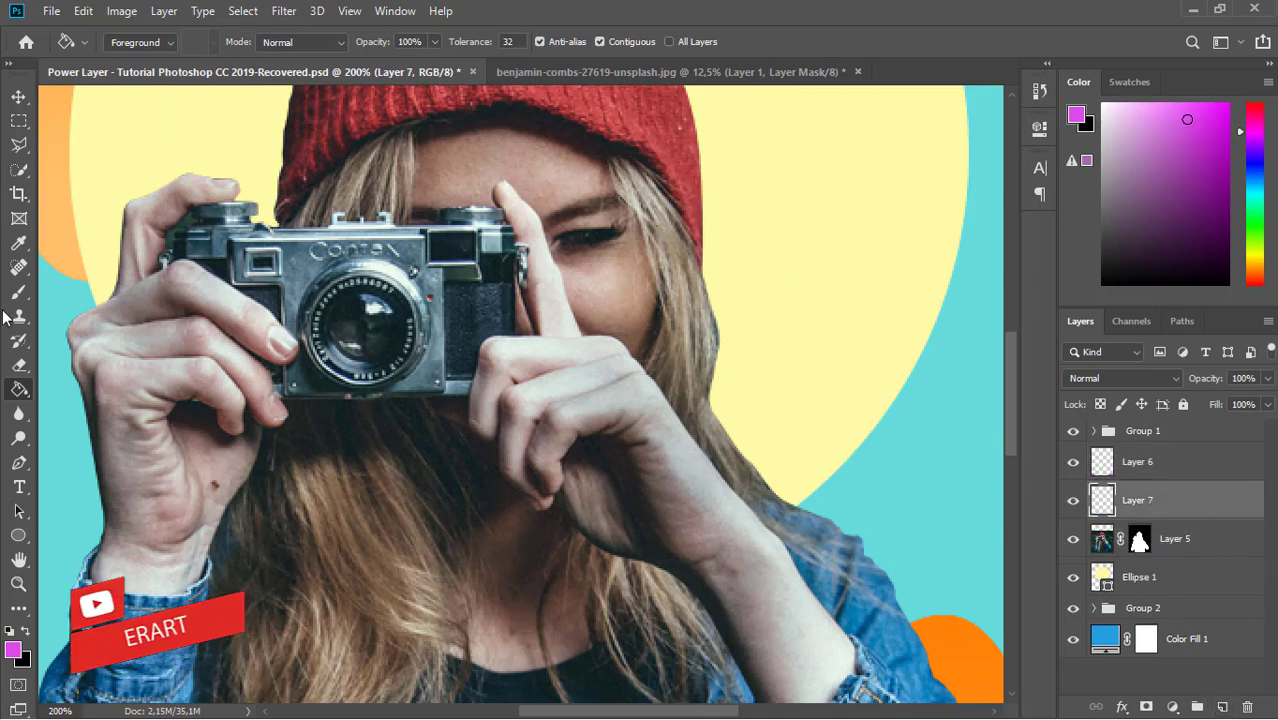
left_click(18, 537)
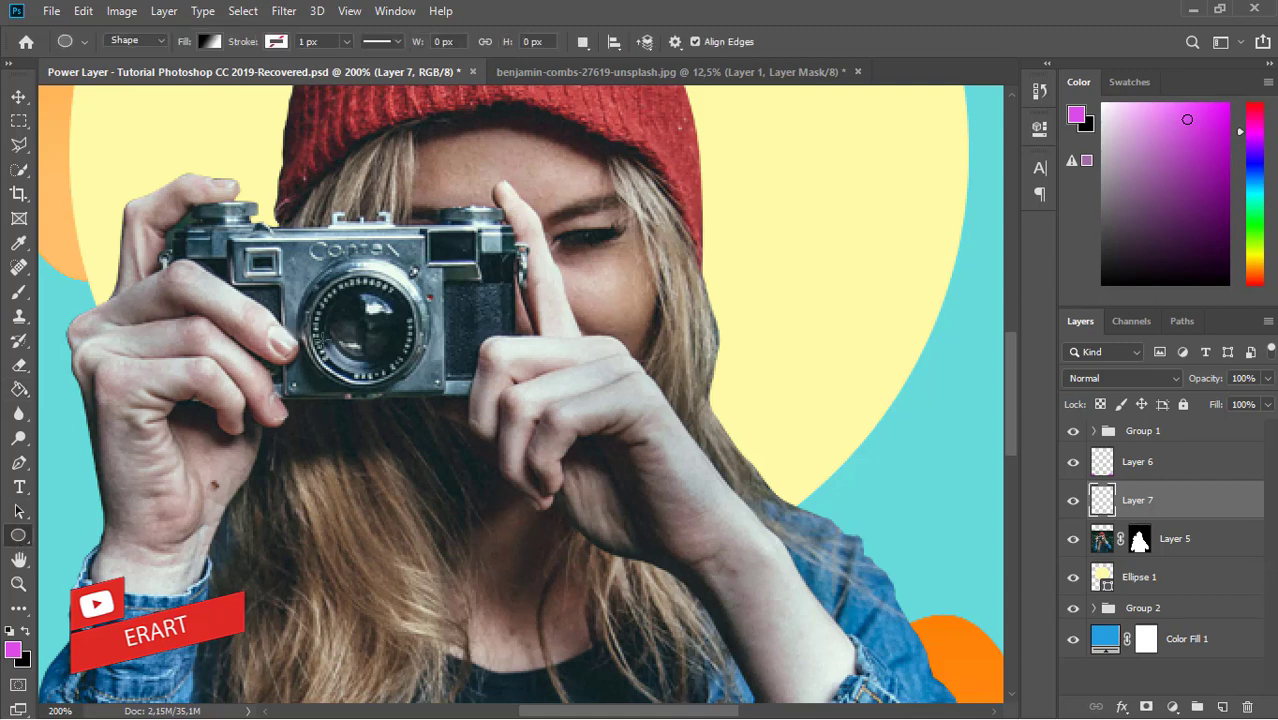
left_click_drag(400, 366, 303, 268)
left_click(985, 122)
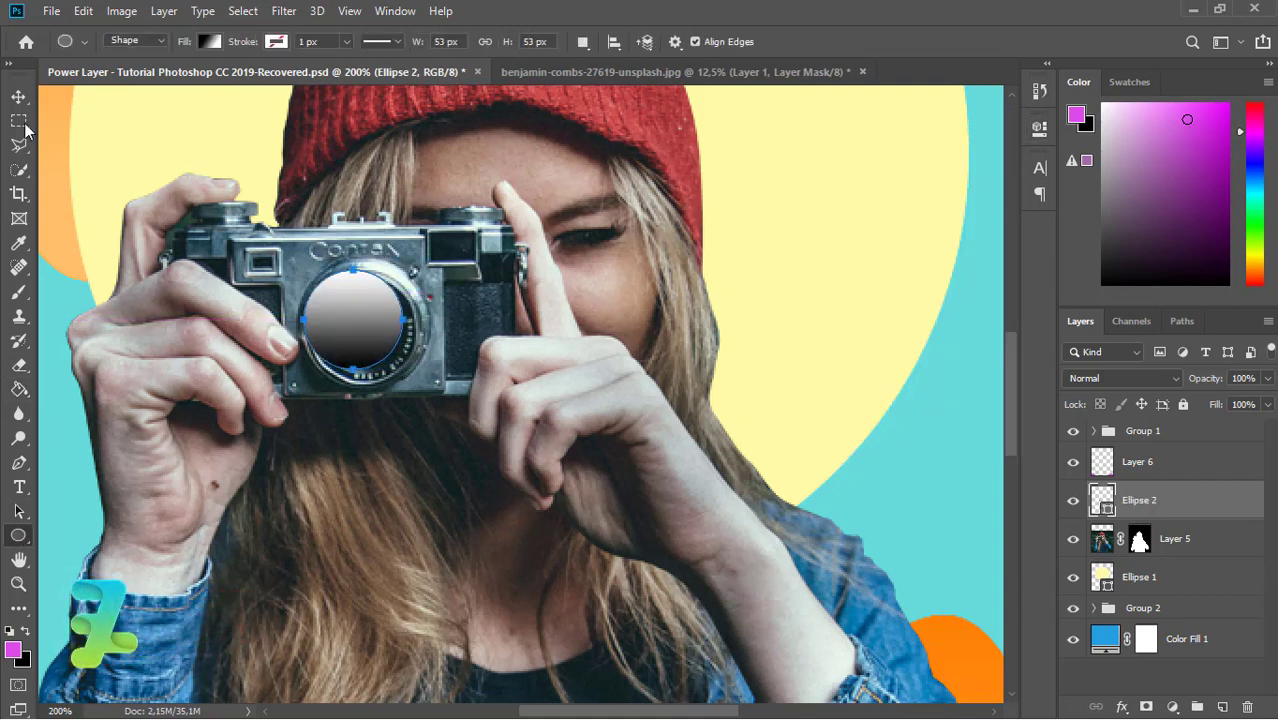
left_click(18, 97)
left_click_drag(367, 336, 427, 386)
- Scale the lens circle to about 107.55% and centre it over the lens
key("ctrl+t")
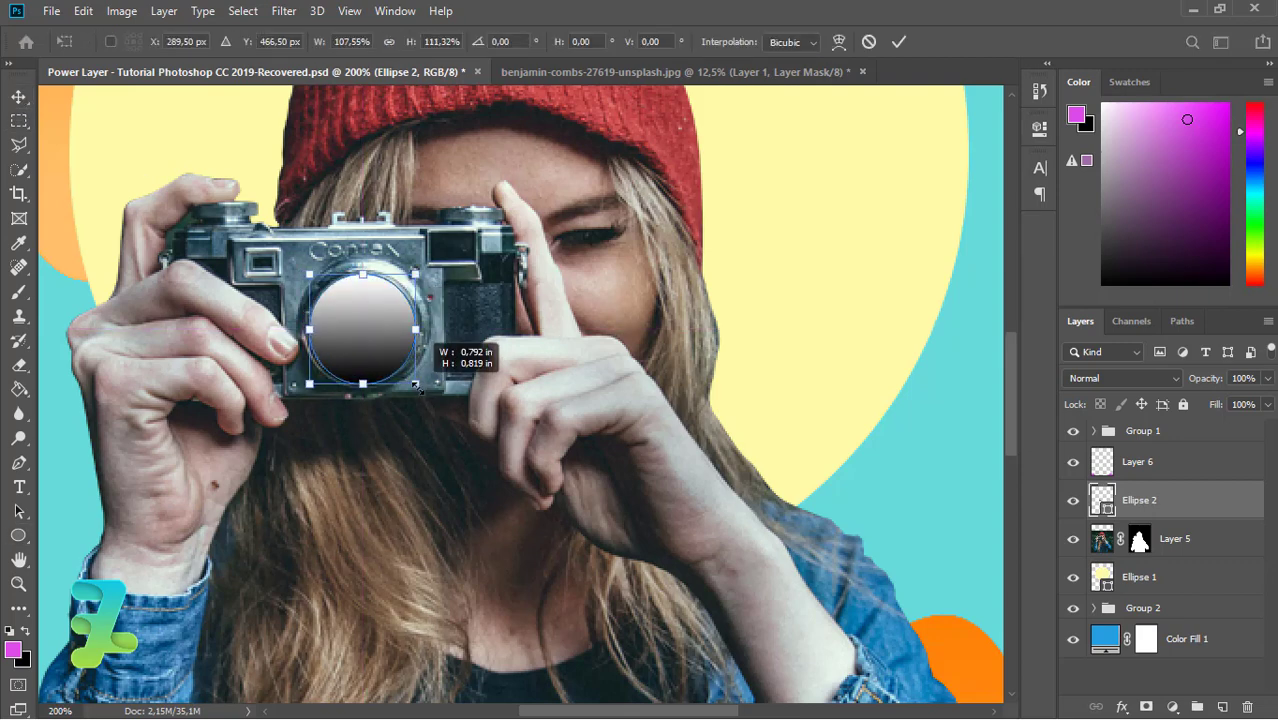
key("ctrl+z")
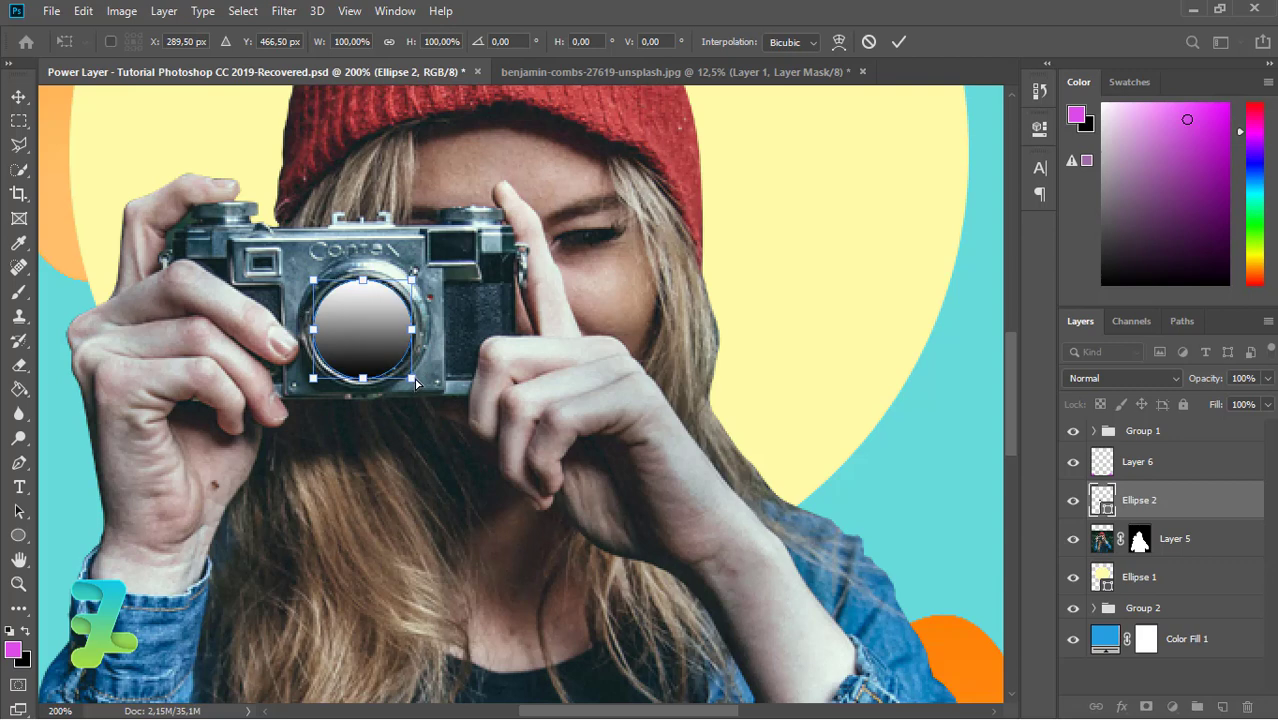
left_click_drag(411, 377, 416, 382)
left_click_drag(380, 333, 380, 335)
key("Return")
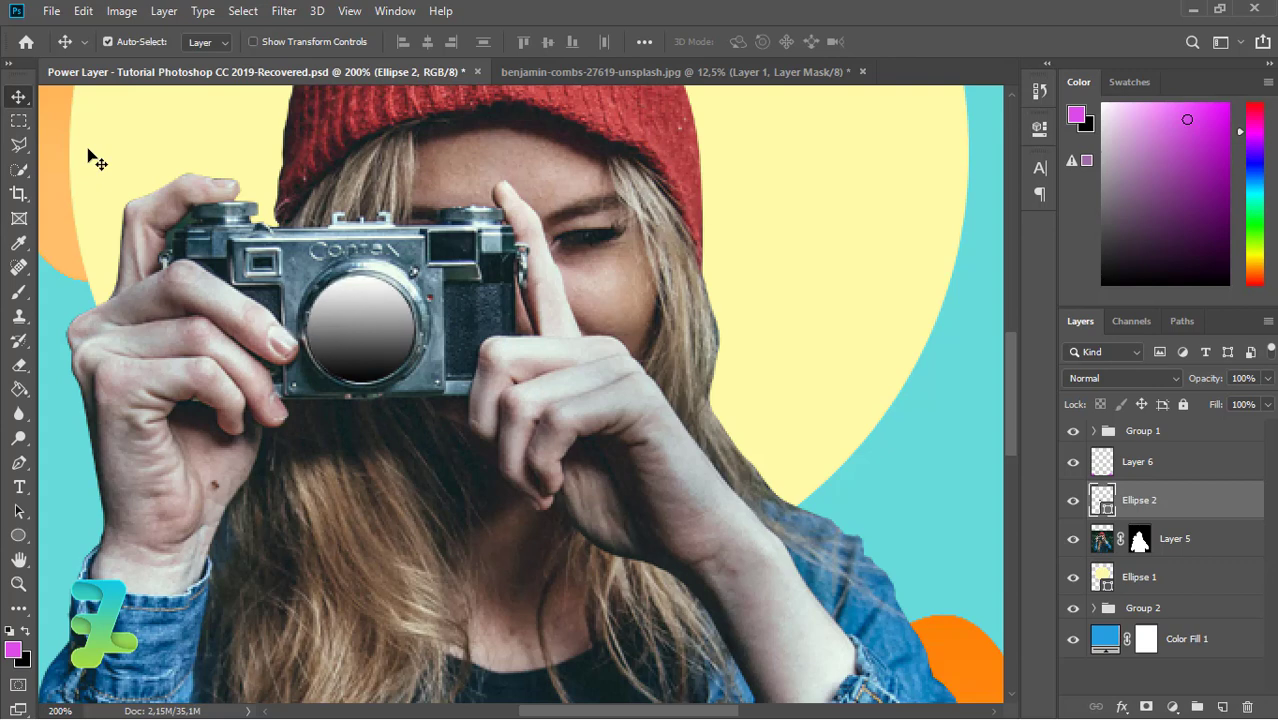
- Load the Foreground to Background gradient on Ellipse 2 and set its end stop to #a30e54
double_click(1104, 499)
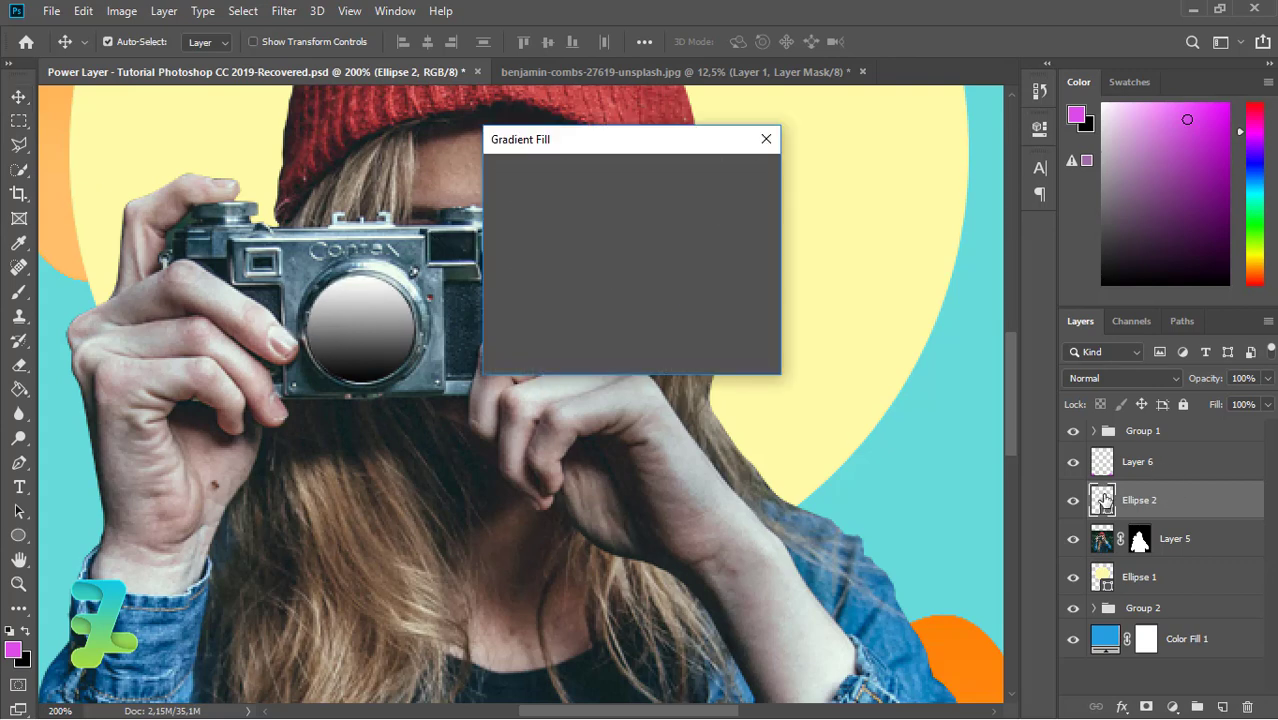
left_click(600, 177)
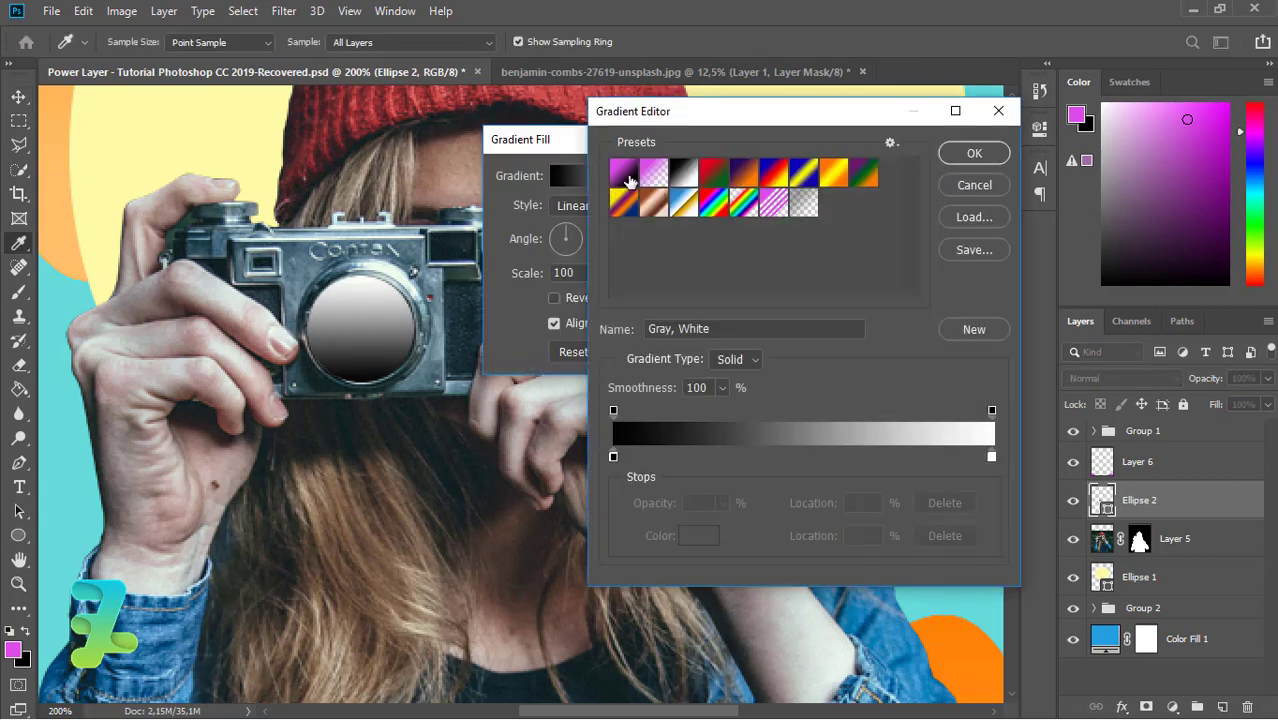
left_click(626, 175)
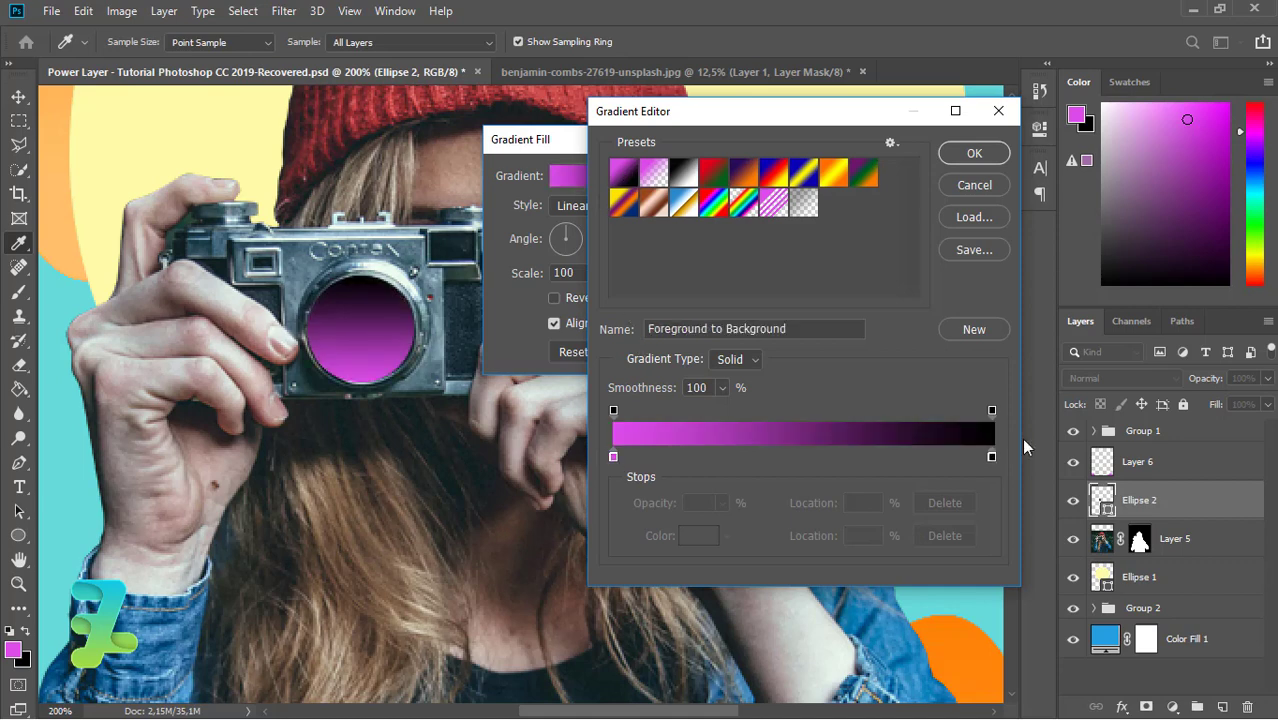
double_click(991, 456)
left_click_drag(834, 403, 834, 392)
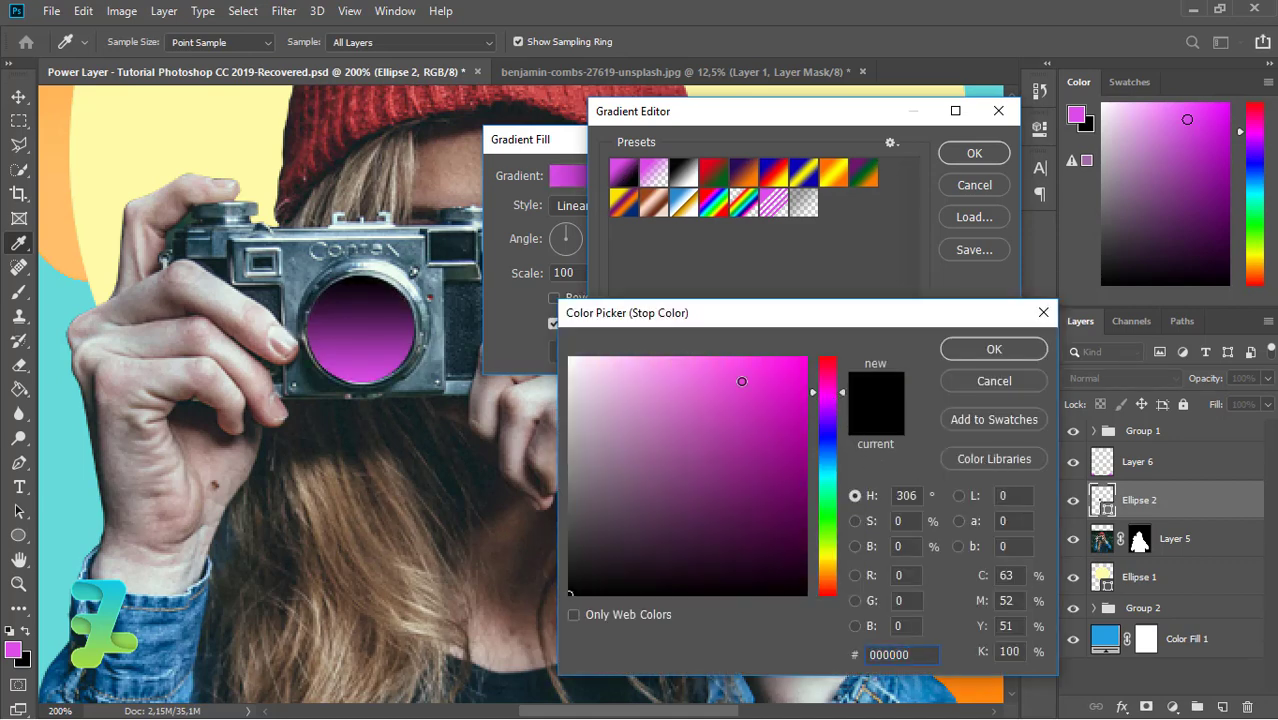
left_click_drag(742, 370, 787, 441)
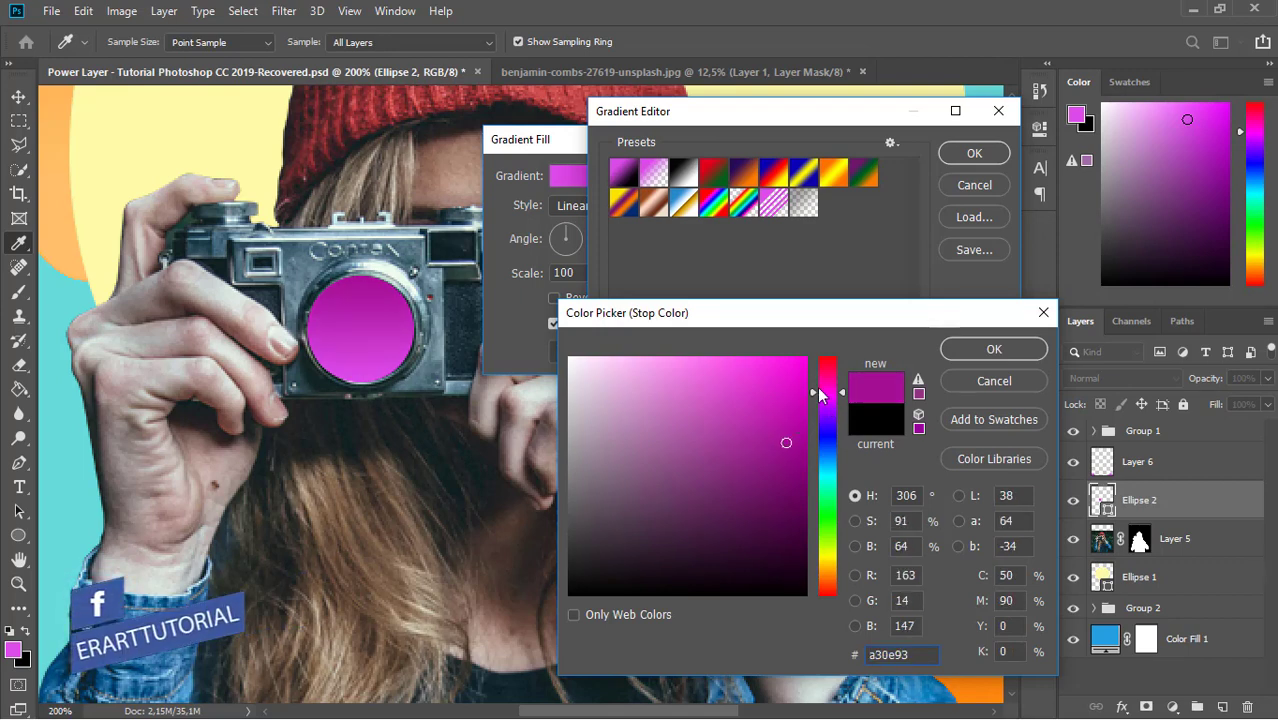
mouse_move(827, 392)
left_mouse_down()
mouse_move(821, 366)
mouse_move(826, 375)
left_mouse_up()
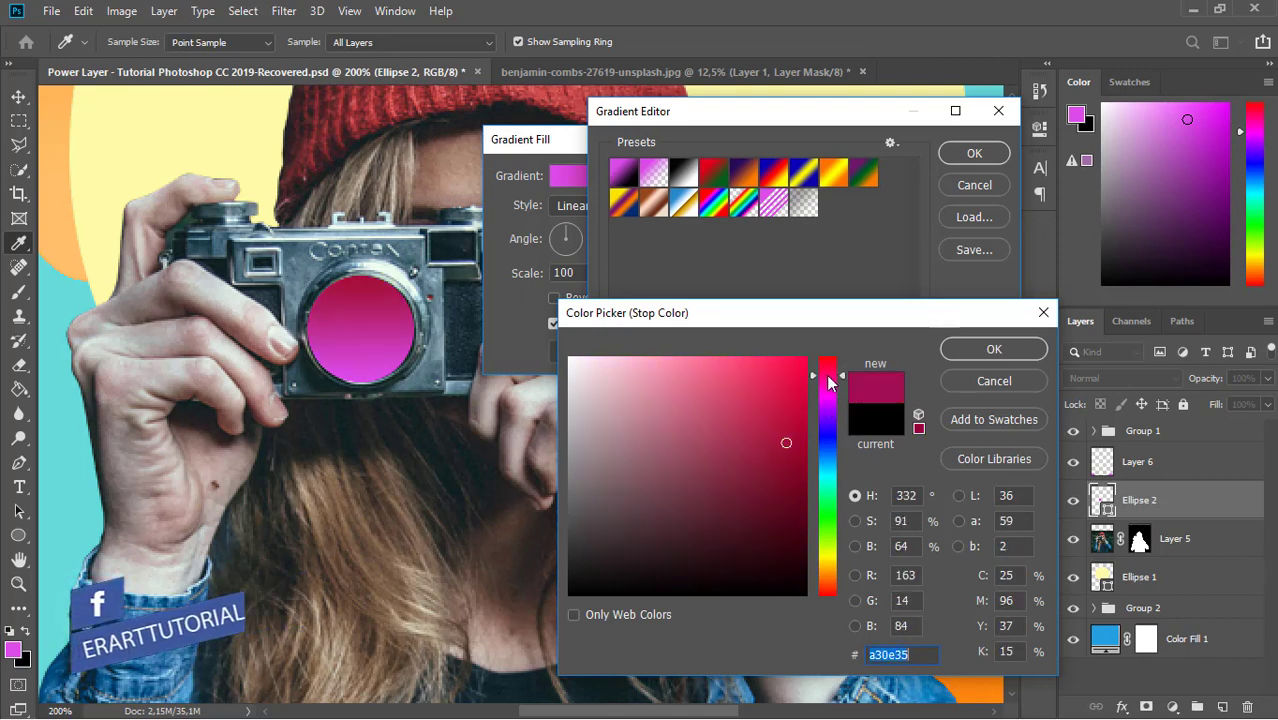
left_click(994, 349)
- Apply the edited magenta-to-#a30e54 gradient fill to the lens circle
left_click(974, 153)
left_click(740, 174)
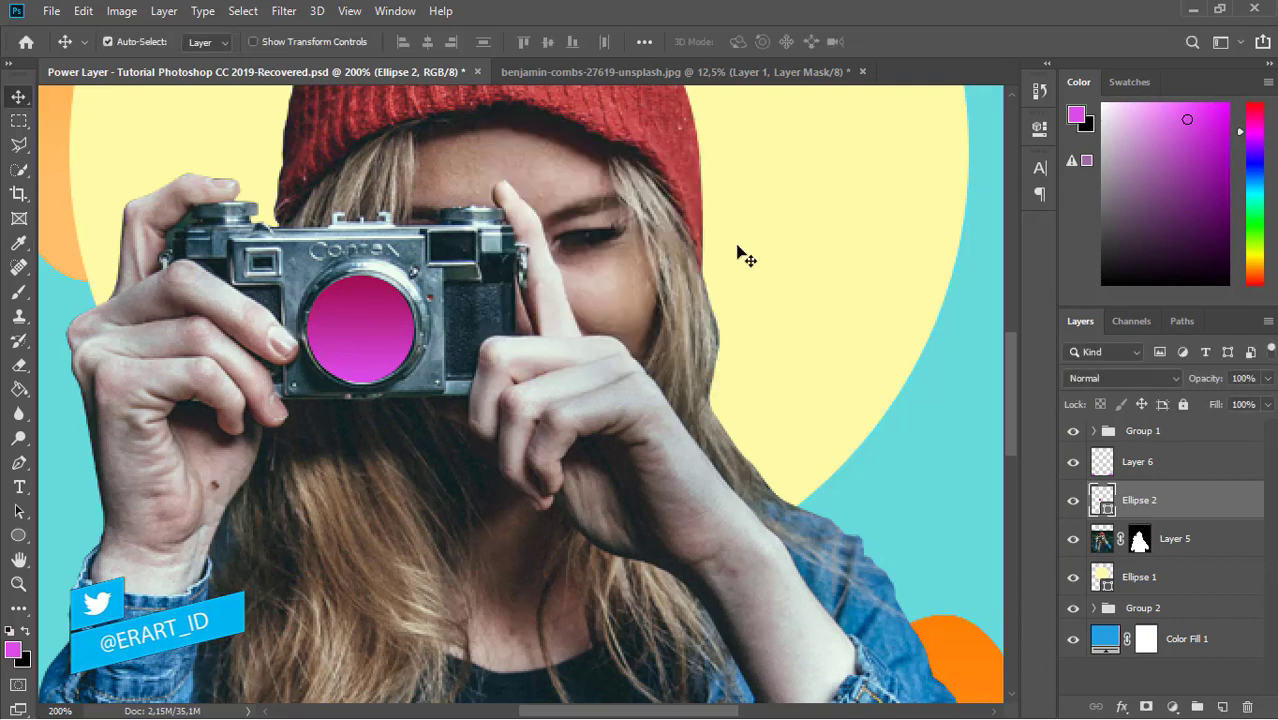
key("ctrl+minus")
key("ctrl+minus")
key("ctrl+minus")
key("ctrl+plus")
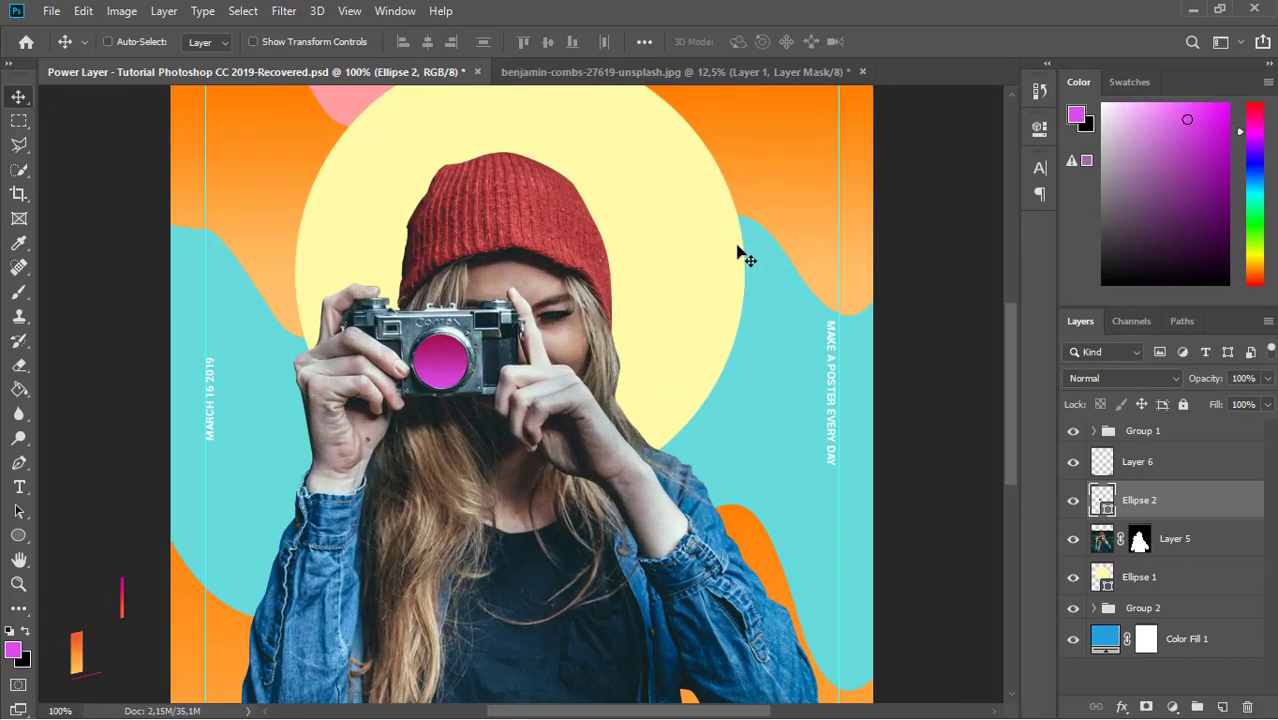
key("ctrl+plus")
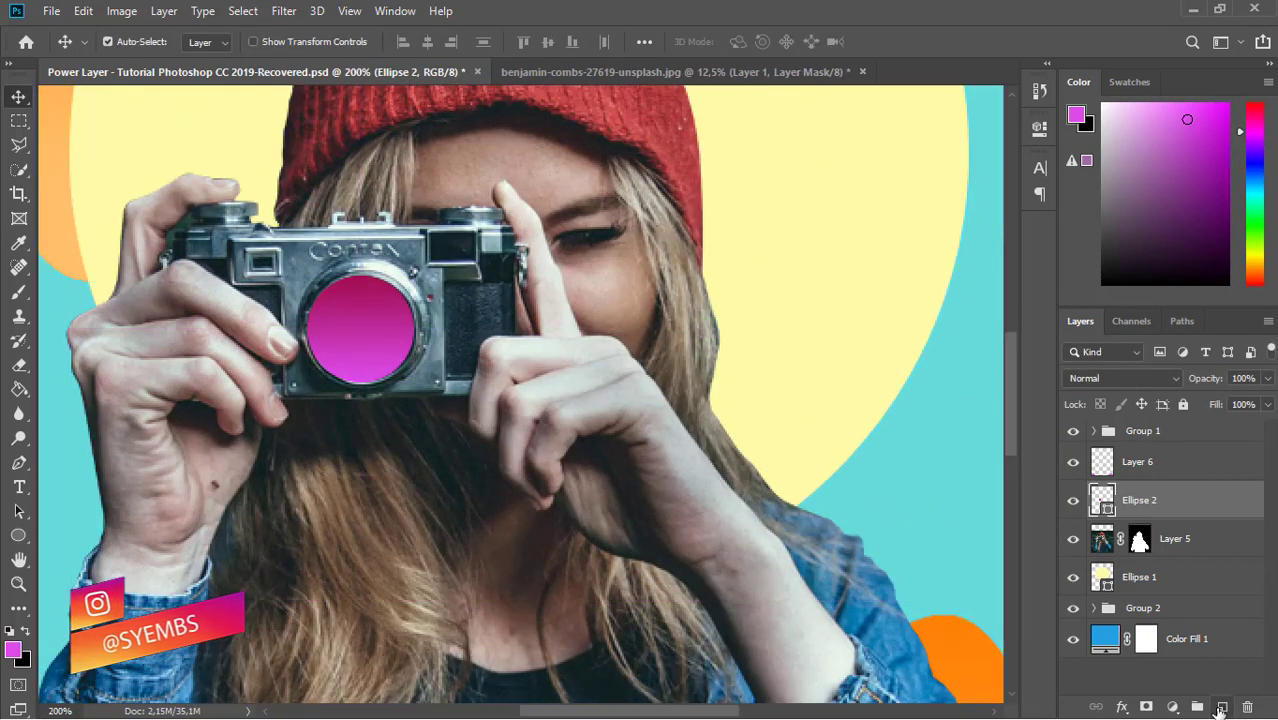
- On a new layer, draw a wavy Pen path running down from the lens bottom
left_click(1222, 707)
left_click(19, 462)
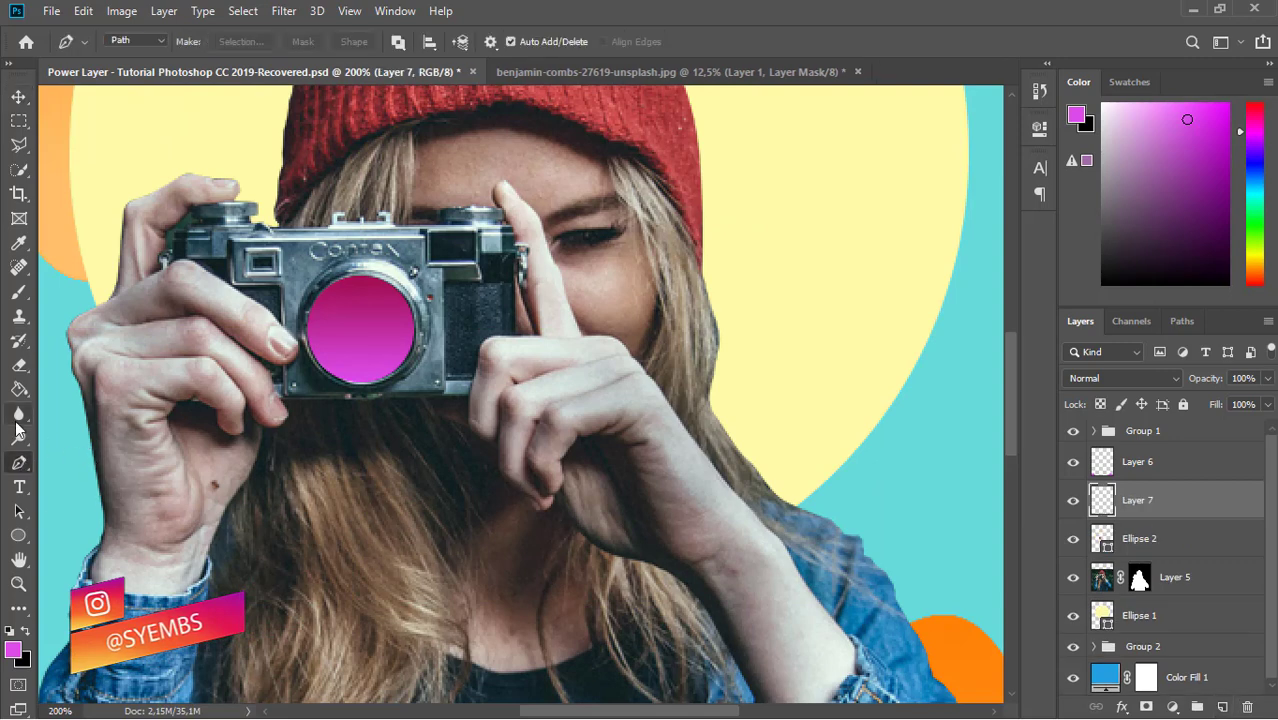
key("ctrl+plus")
left_click_drag(282, 375, 291, 407)
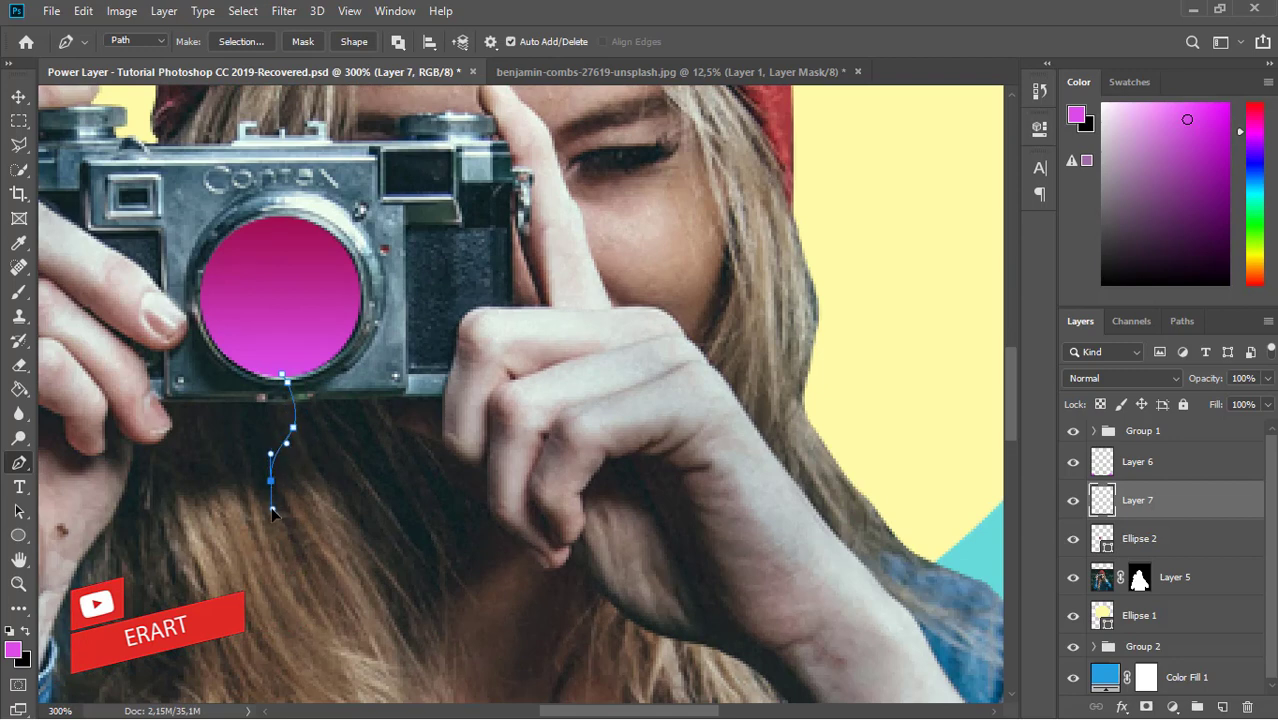
left_click_drag(273, 512, 303, 586)
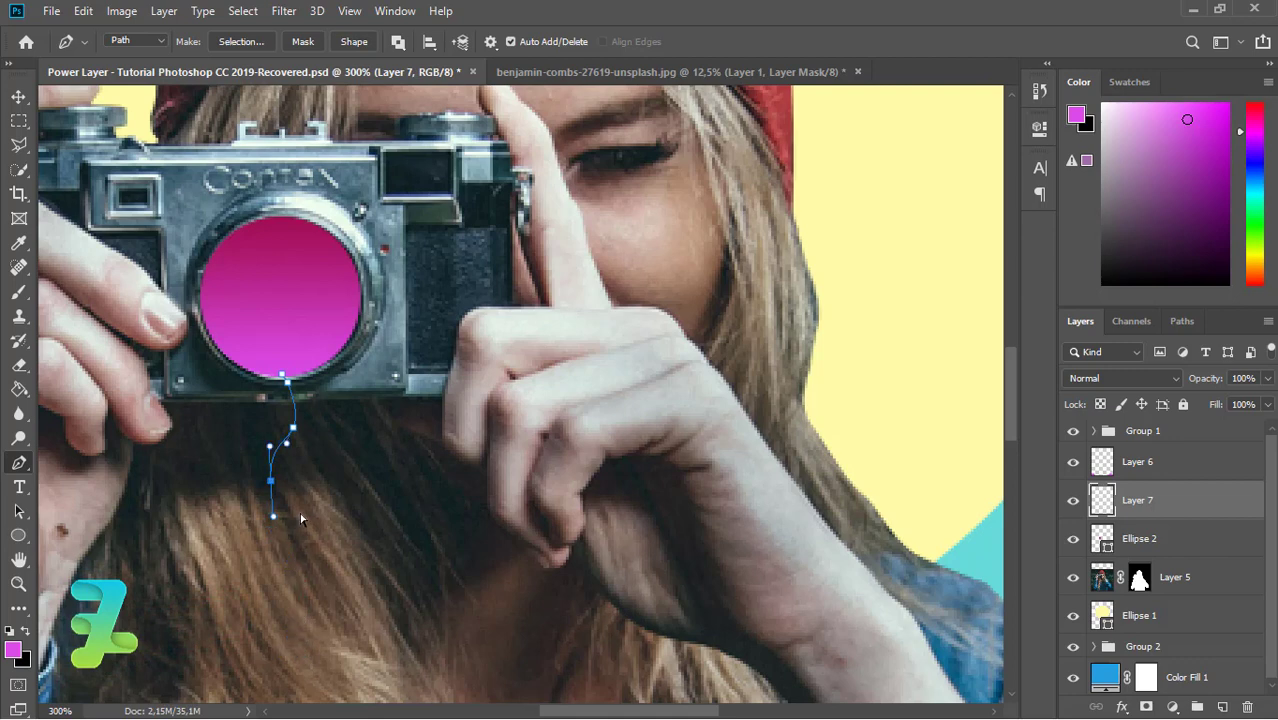
key("ctrl+z")
left_click_drag(270, 492, 266, 506)
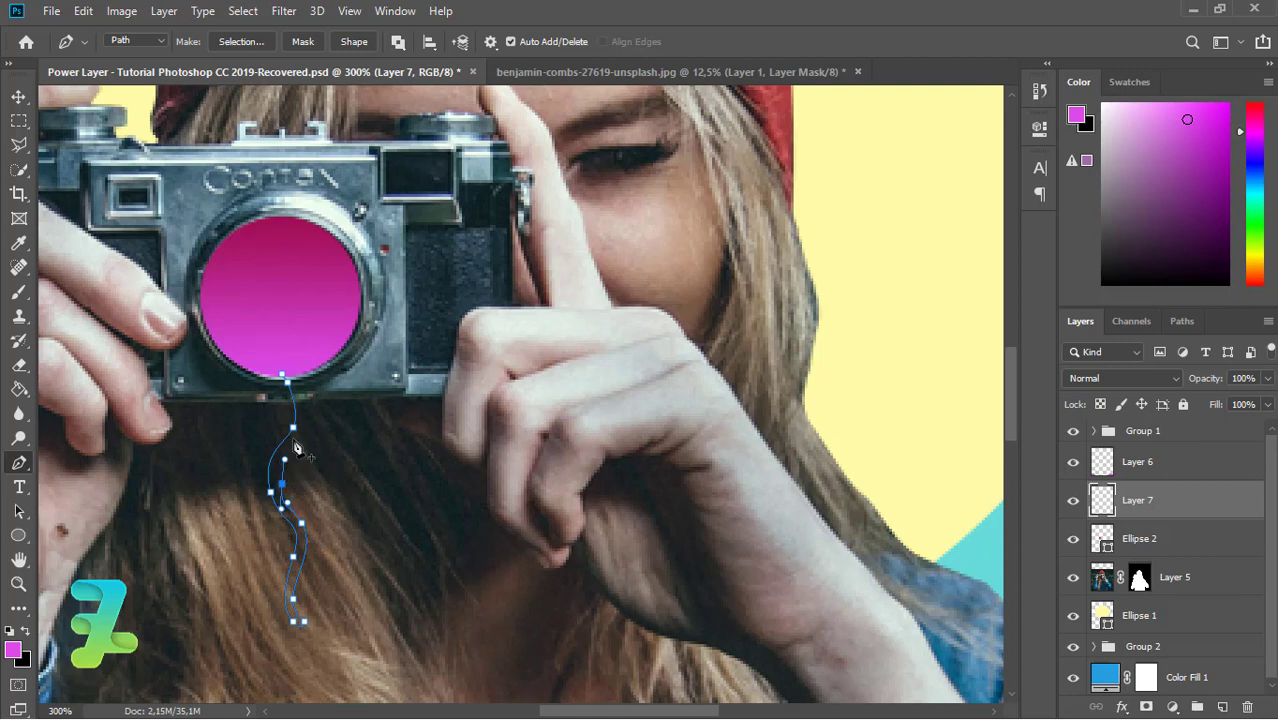
left_click(276, 481)
left_click_drag(290, 458, 312, 416)
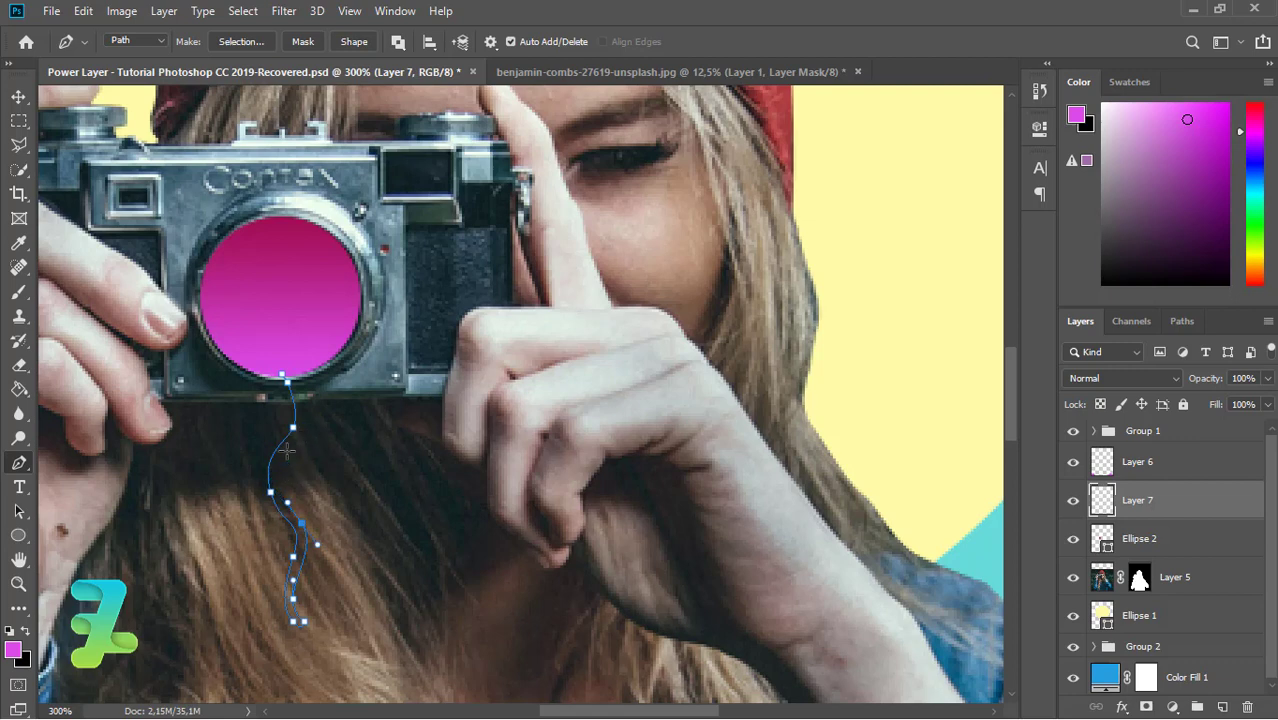
left_click(303, 396)
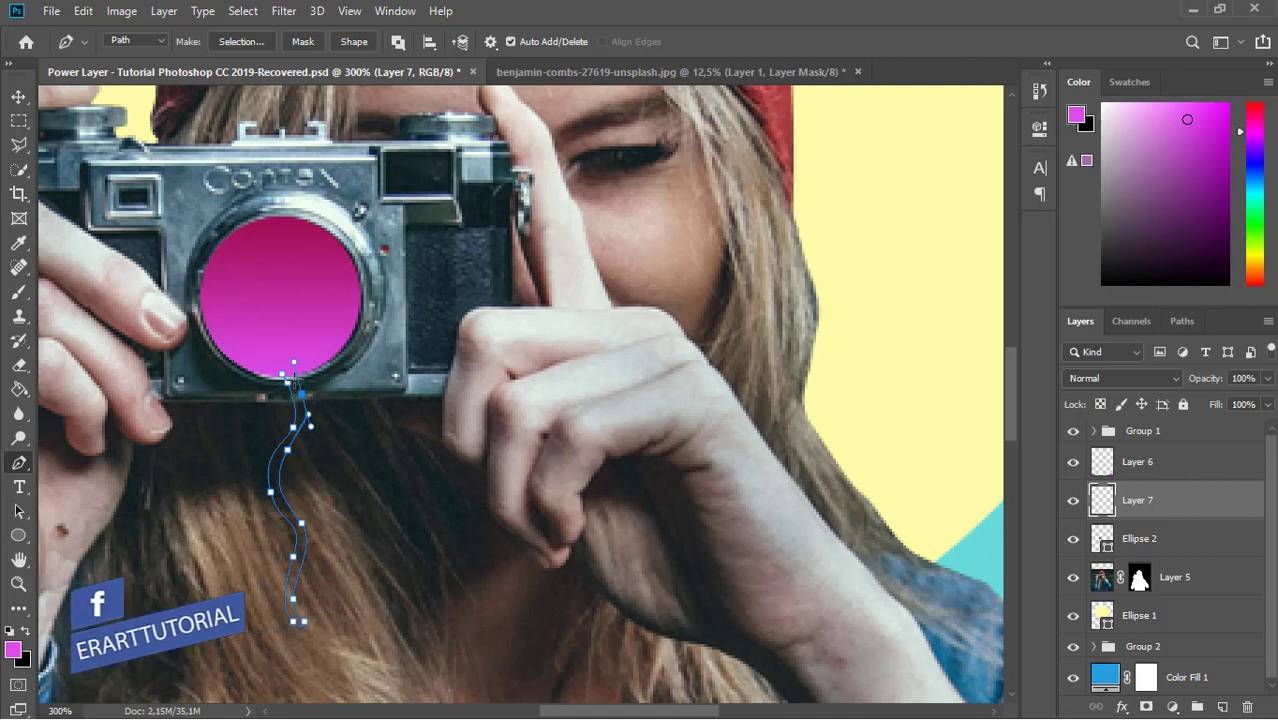
- Turn the wavy path into a selection, fill it magenta, and deselect
right_click(286, 377)
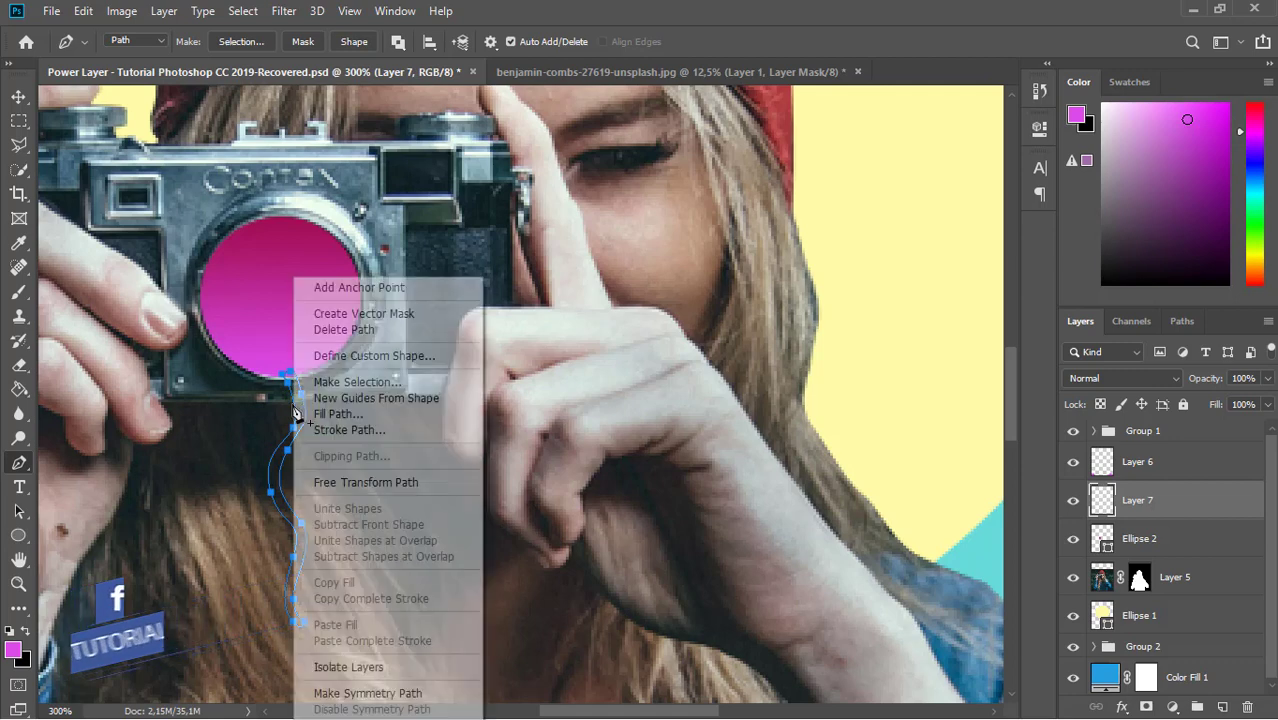
left_click(335, 383)
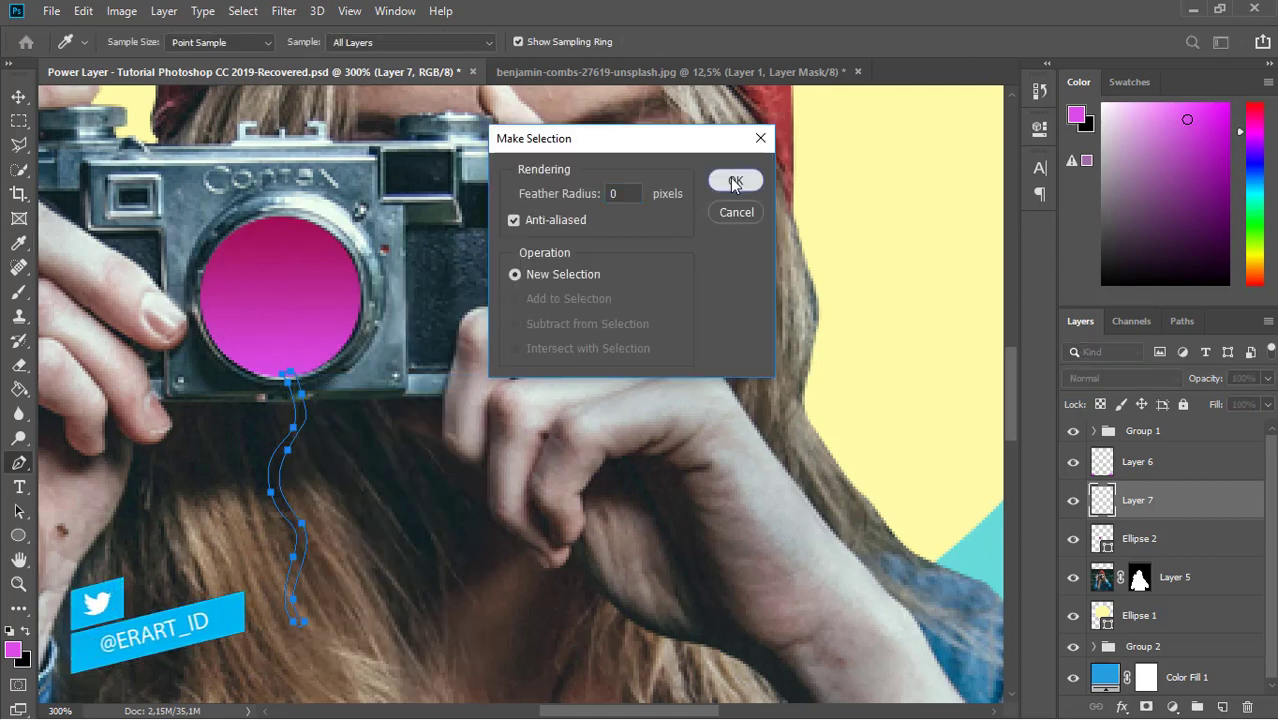
left_click(734, 179)
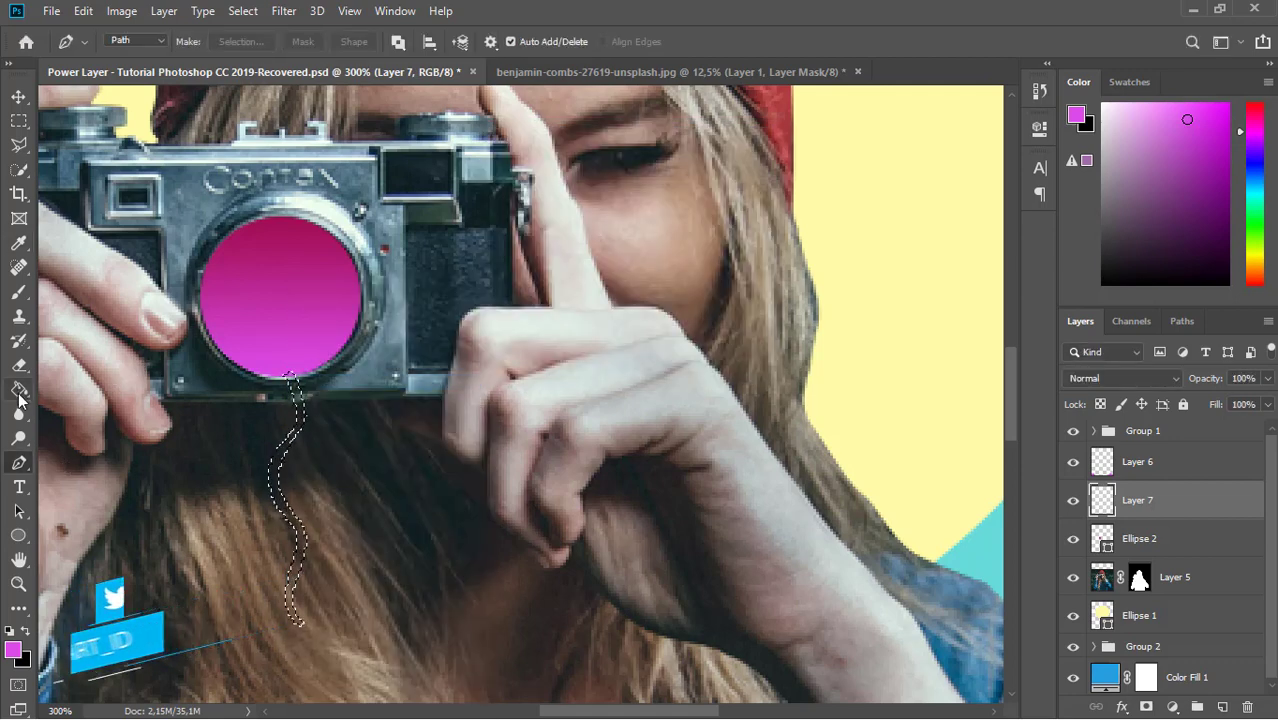
key("g")
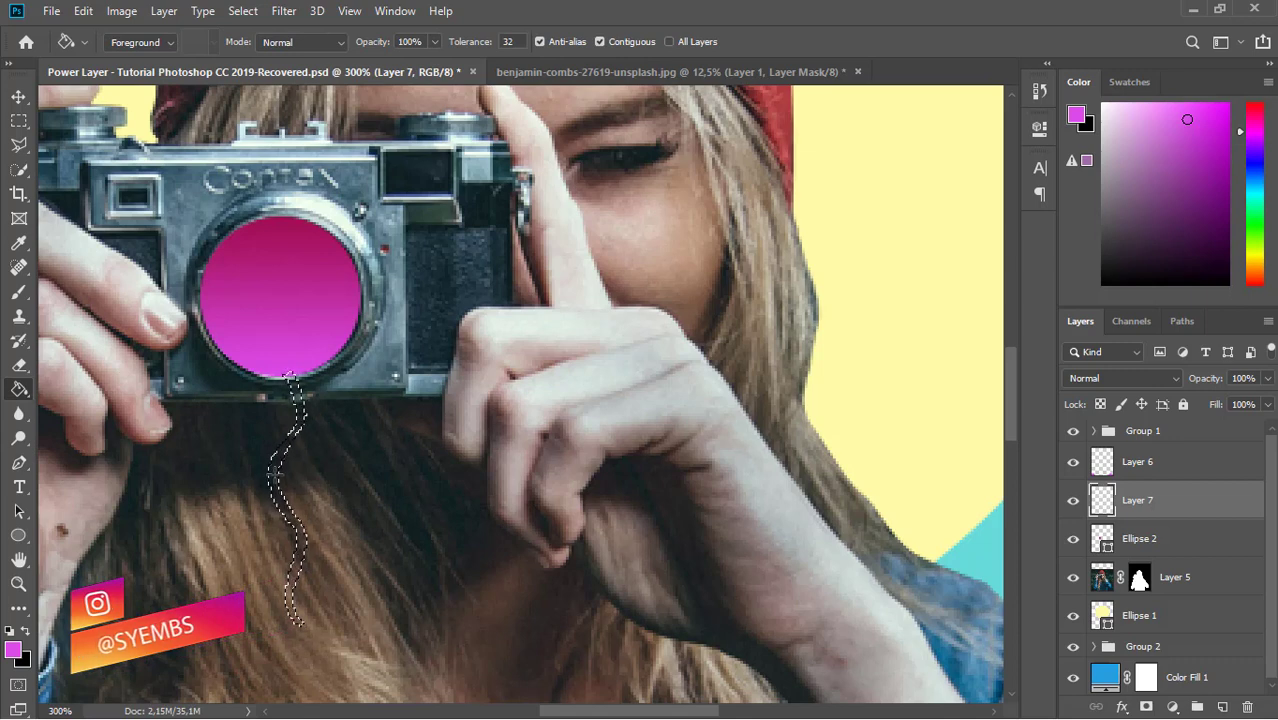
left_click(276, 517)
key("ctrl+d")
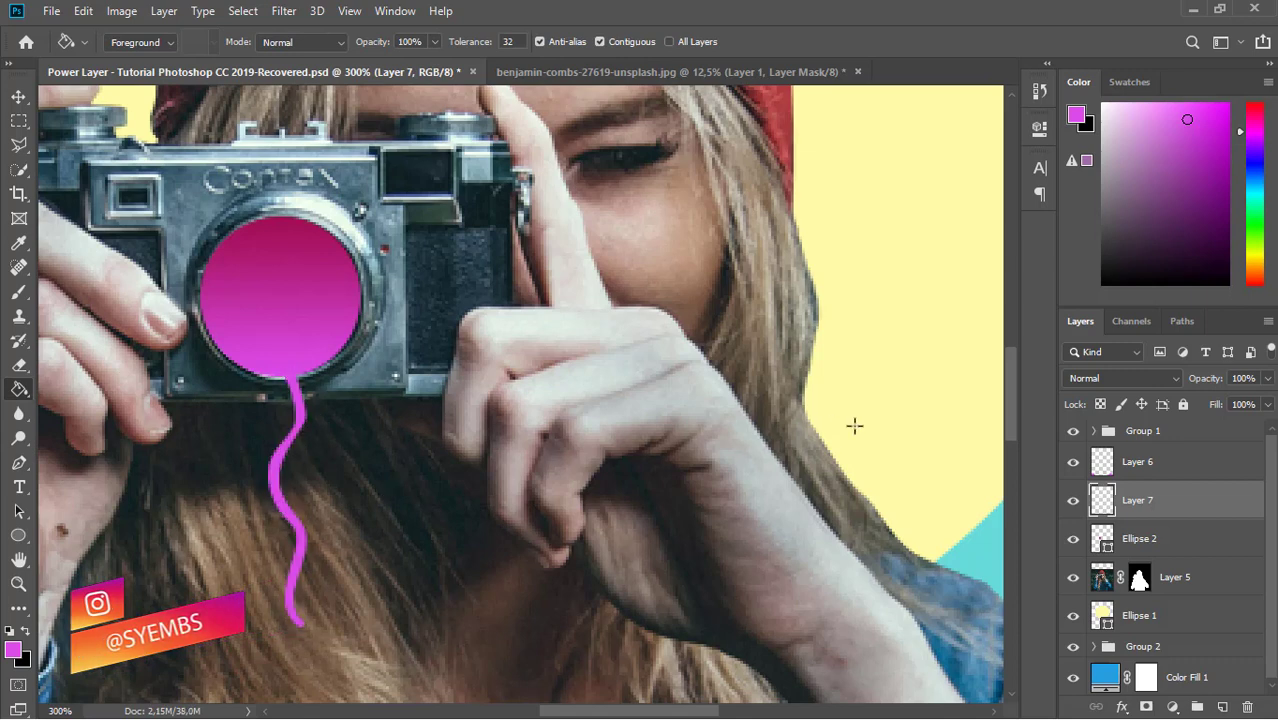
left_click_drag(1006, 392, 1008, 412)
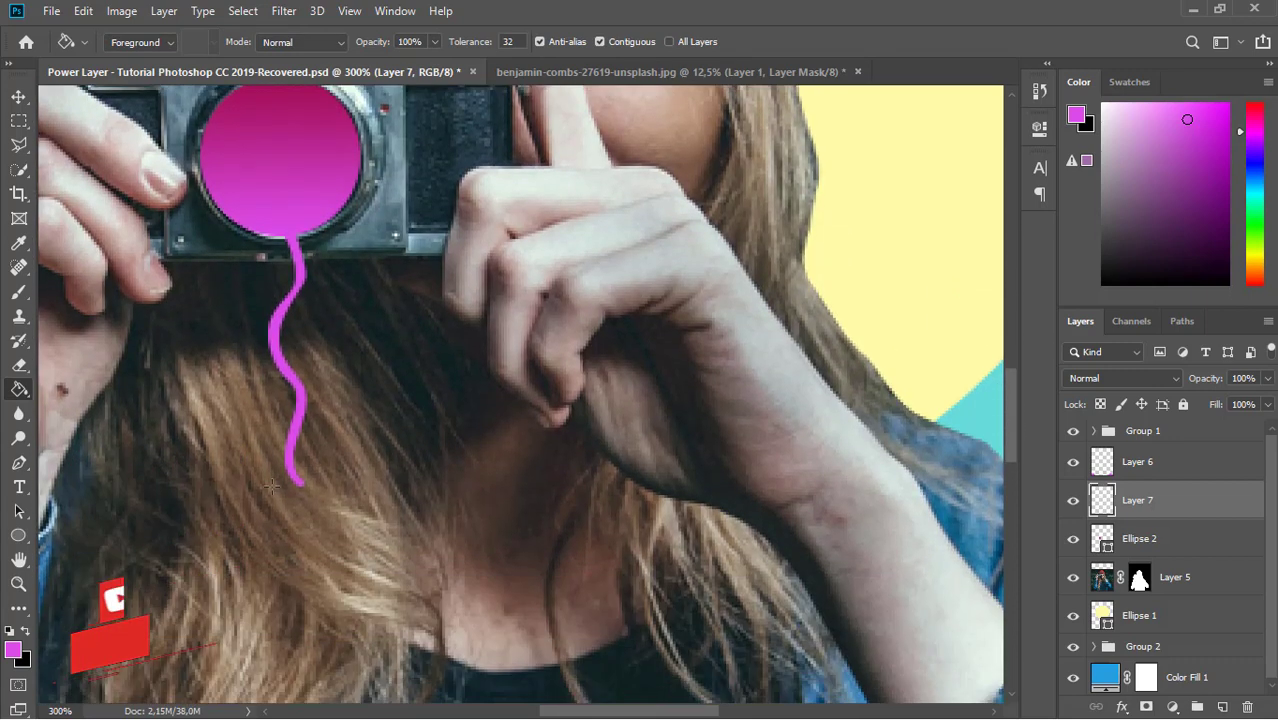
key("ctrl+plus")
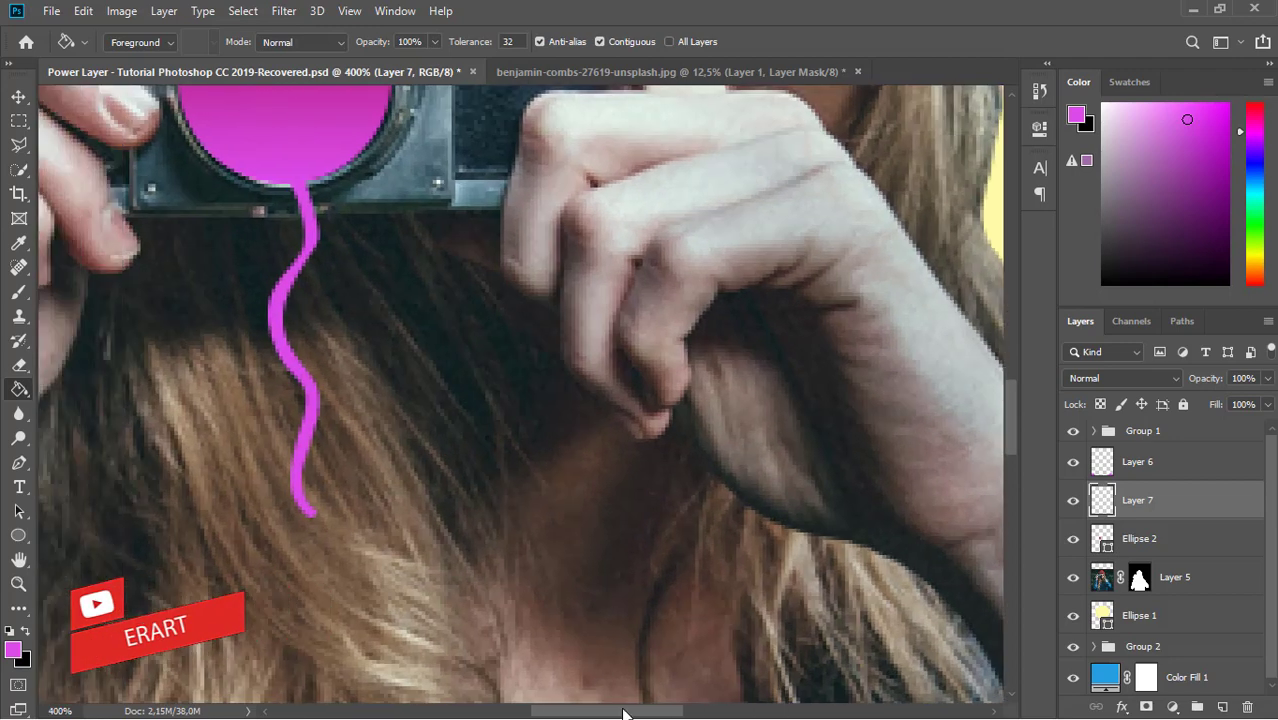
- Draw a closed, shorter drip path with the Pen tool left of the first streak
left_click_drag(642, 705, 606, 706)
left_click(18, 462)
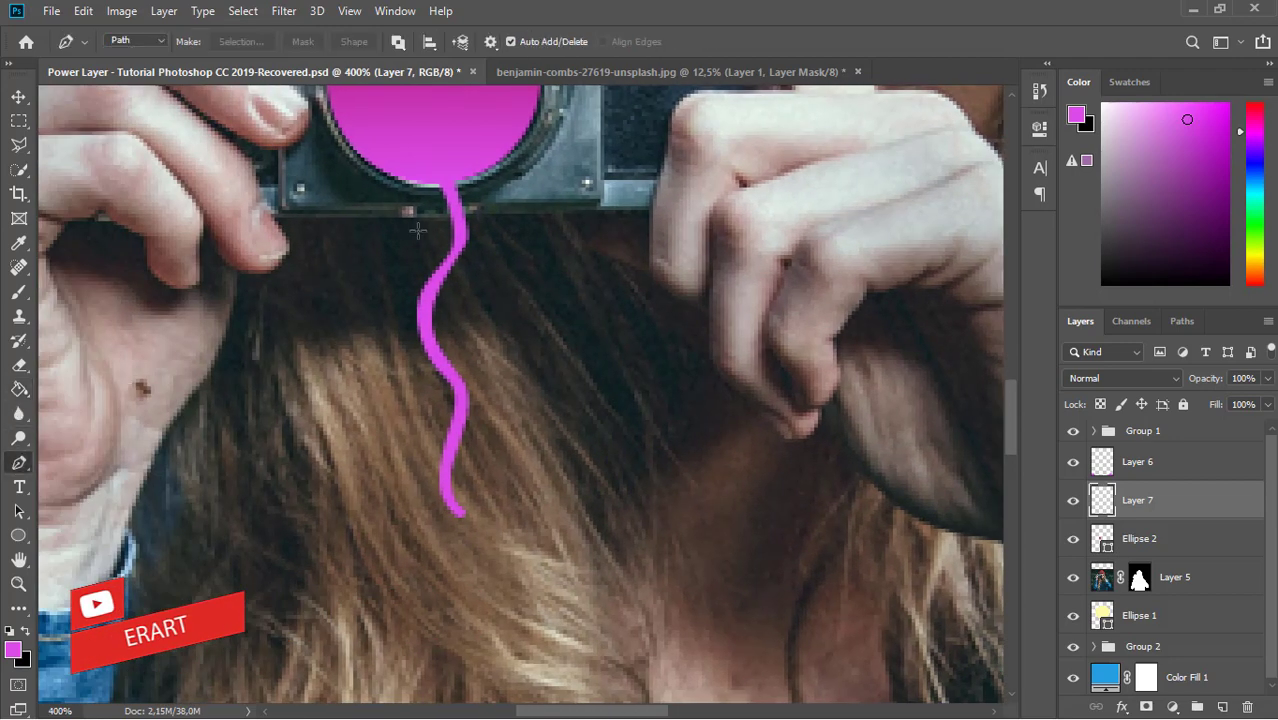
left_click(401, 169)
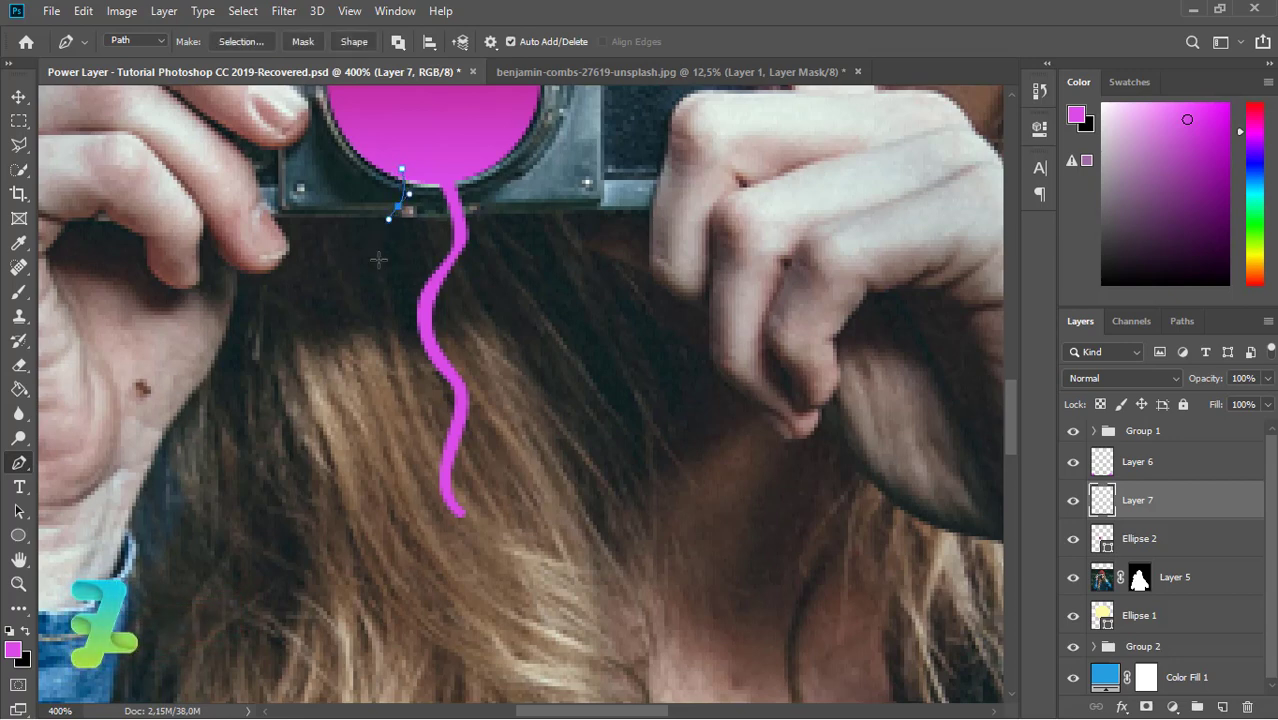
left_click_drag(373, 258, 387, 279)
left_click_drag(387, 315, 394, 298)
left_click(391, 290)
left_click_drag(397, 250, 396, 238)
left_click(398, 259)
left_click(398, 220)
left_click(399, 210)
left_click(402, 161)
- Convert the second drip path to a selection and fill it magenta
right_click(406, 189)
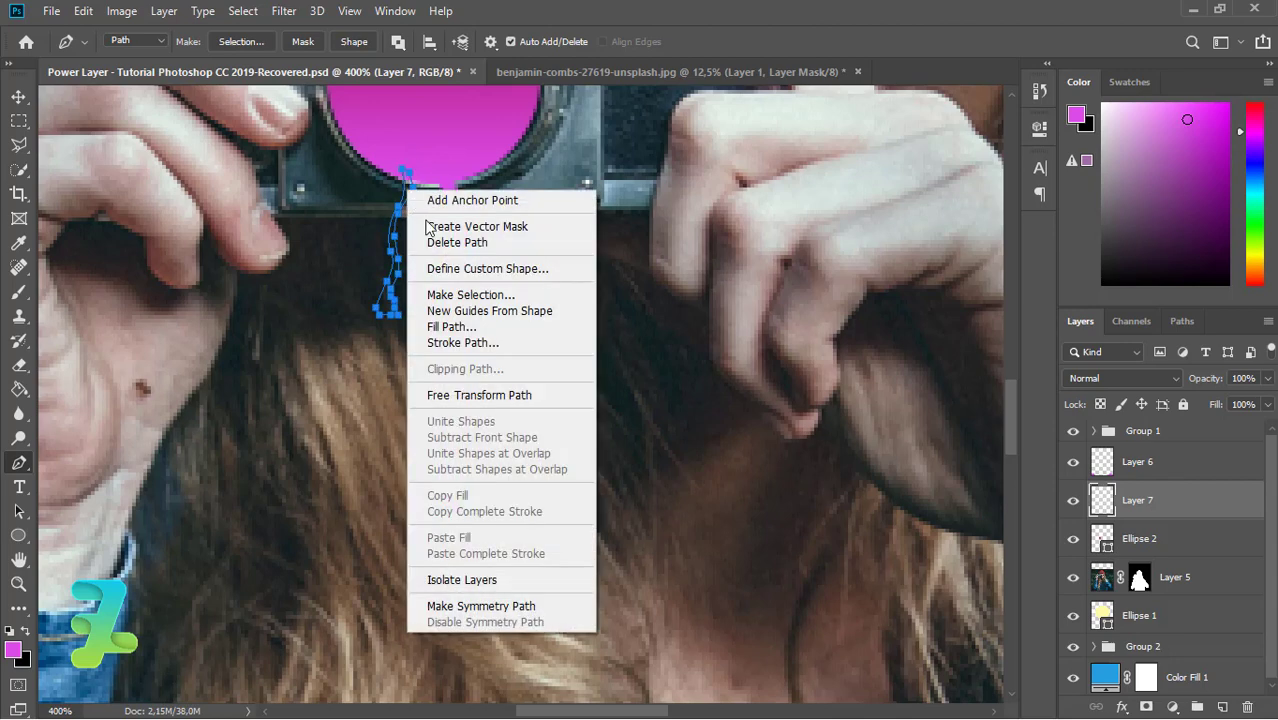
left_click(443, 295)
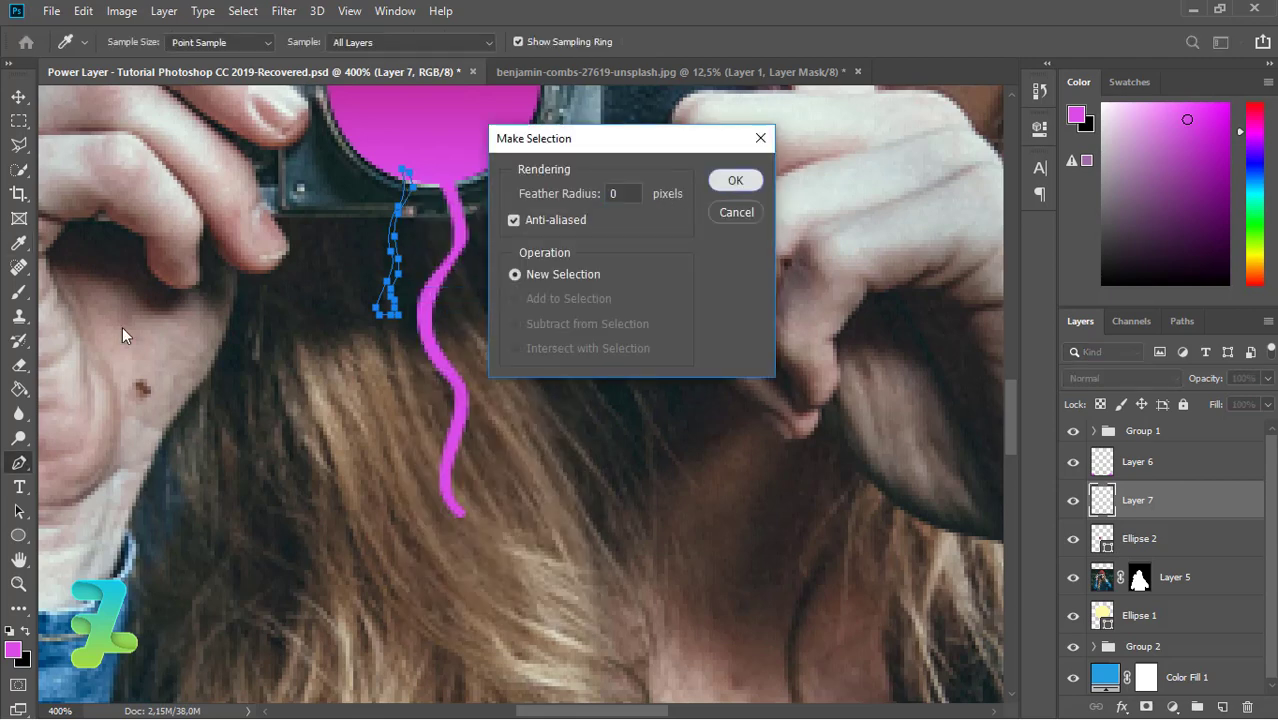
key("Return")
left_click(18, 389)
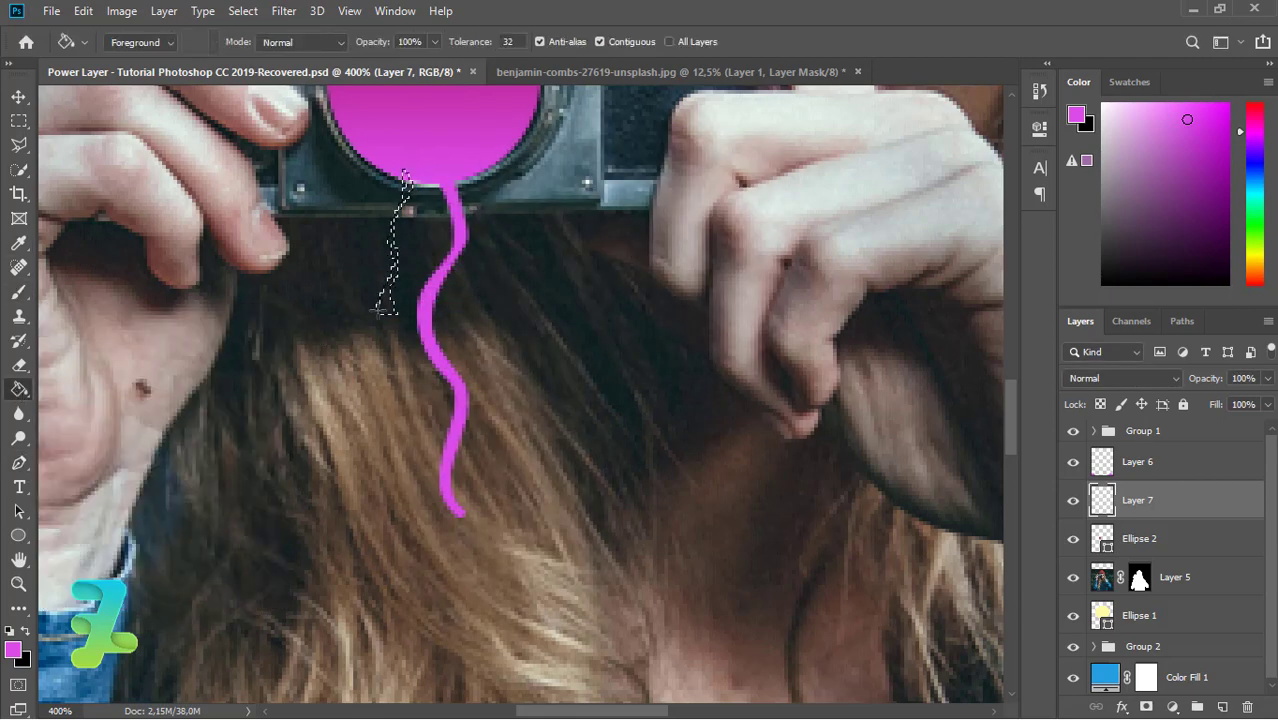
left_click(388, 303)
key("ctrl+0")
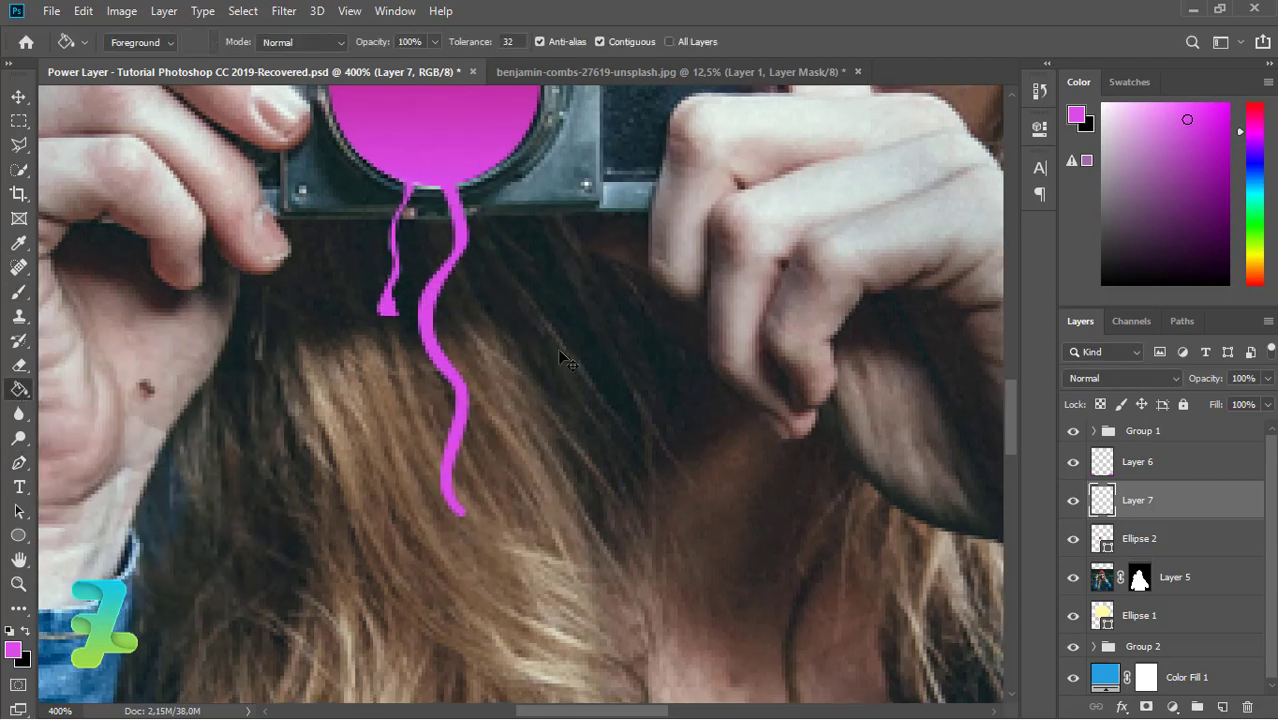
key("ctrl+minus")
key("ctrl+minus")
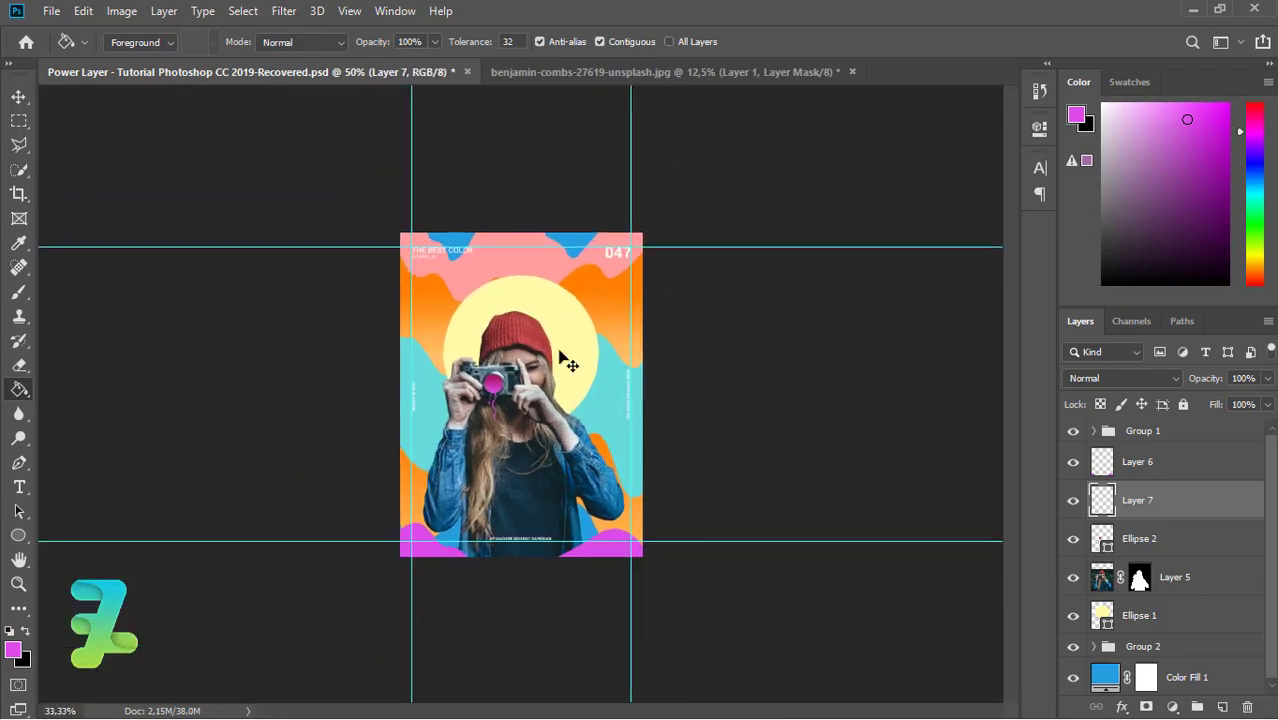
key("ctrl+plus")
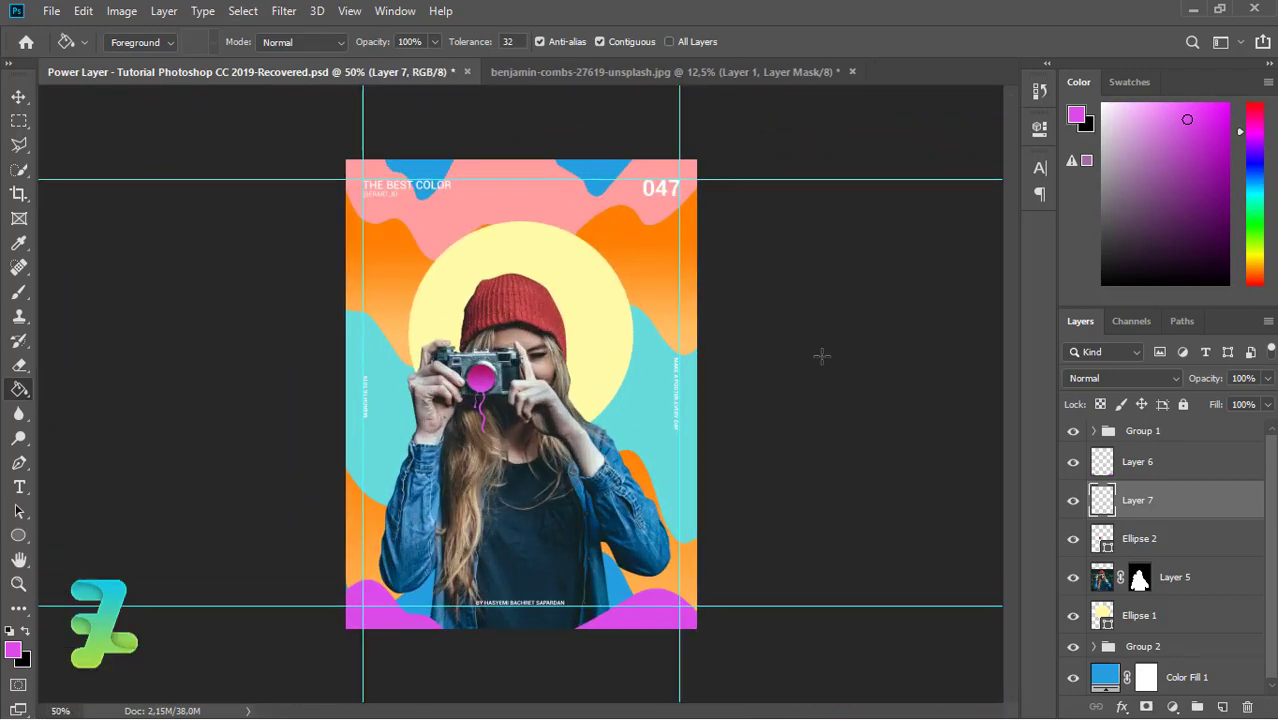
left_click(18, 96)
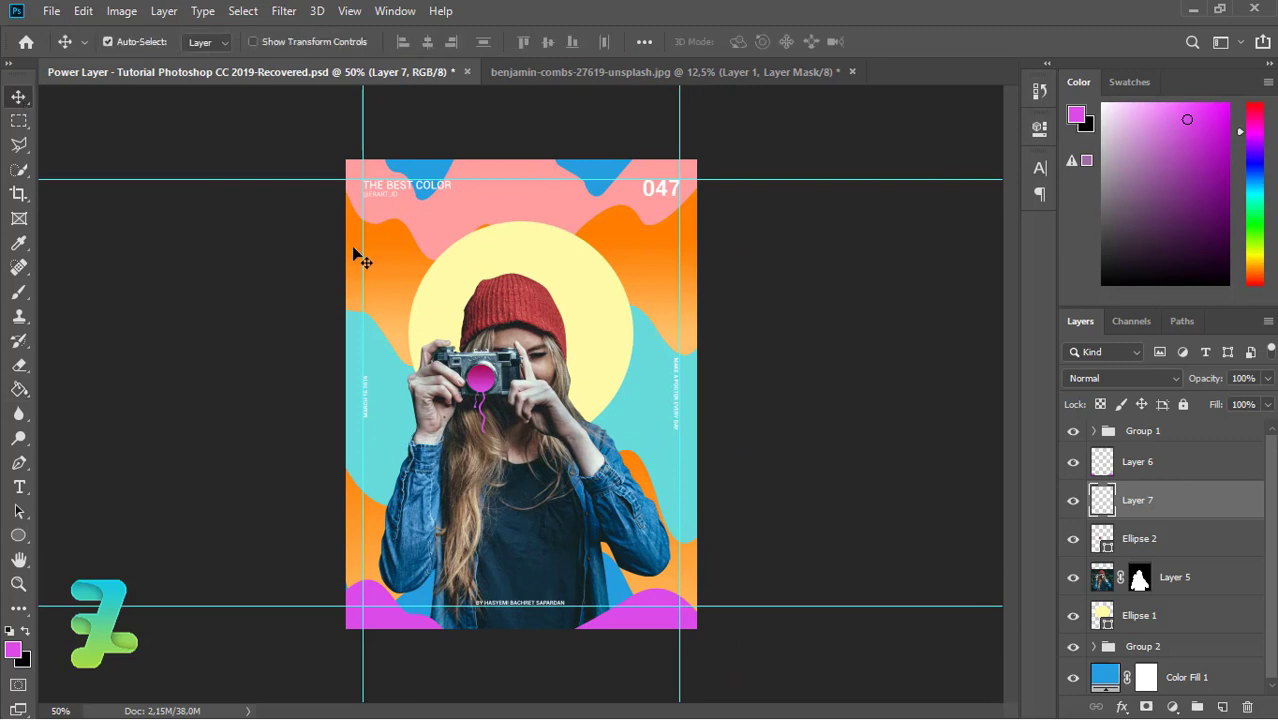